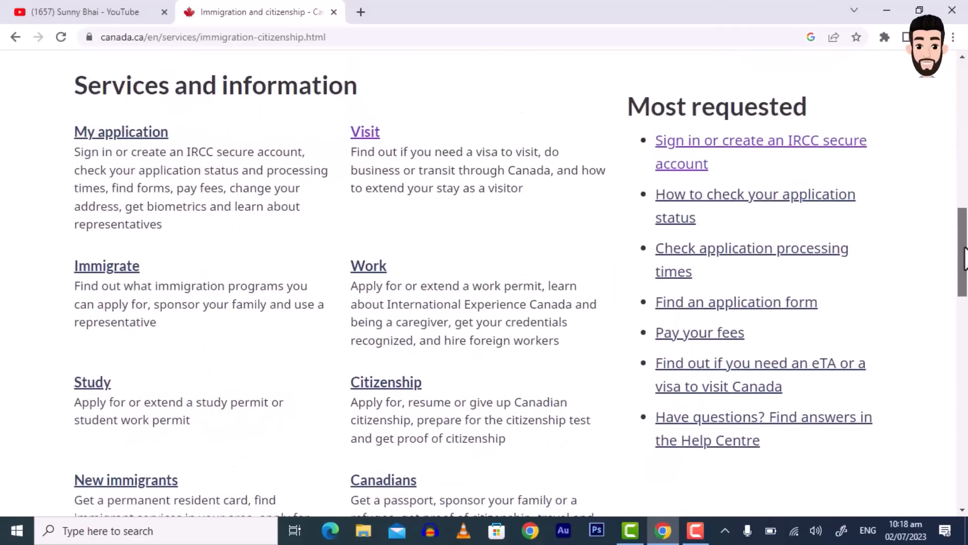
- Open the Visit section and scroll down to the Visit Canada services list
left_click(365, 134)
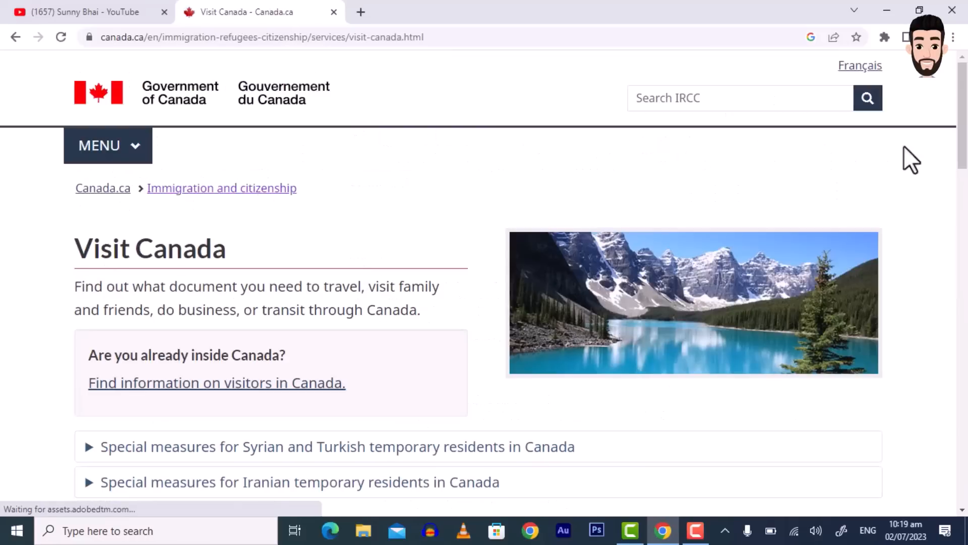
scroll(908, 156, "down", 5)
scroll(480, 238, "down", 1)
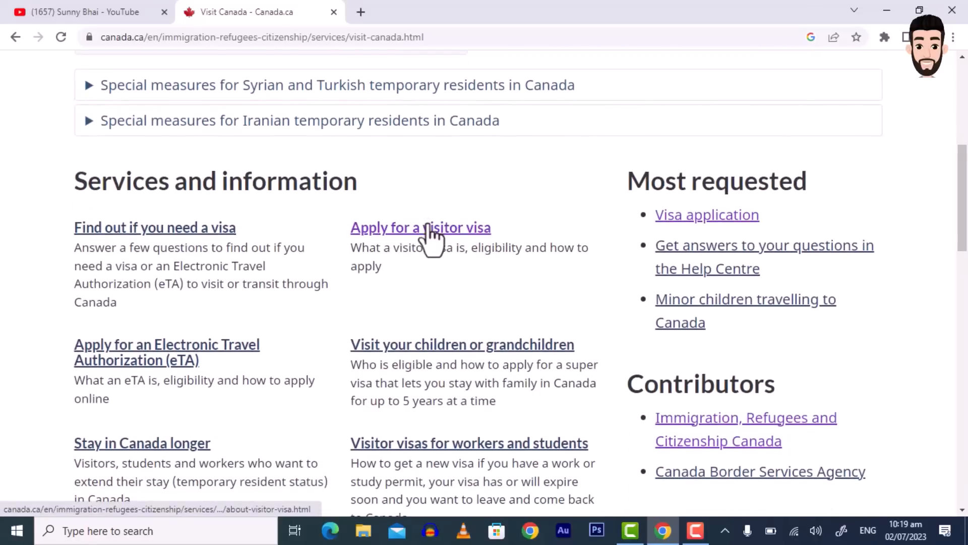
- Open the visitor visa pages and go to the 5. Apply section of the guide
left_click(428, 230)
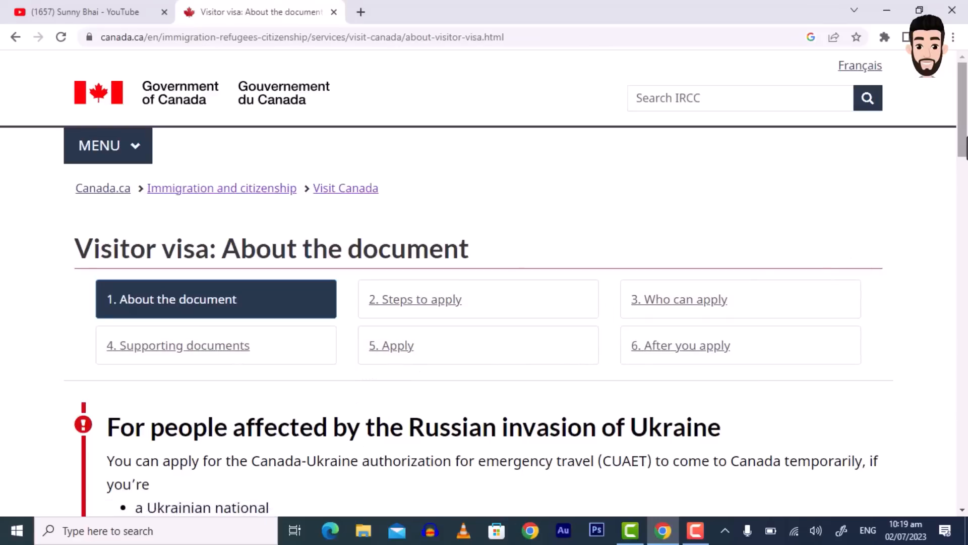
mouse_move(965, 139)
left_mouse_down()
mouse_move(964, 206)
mouse_move(964, 139)
left_mouse_up()
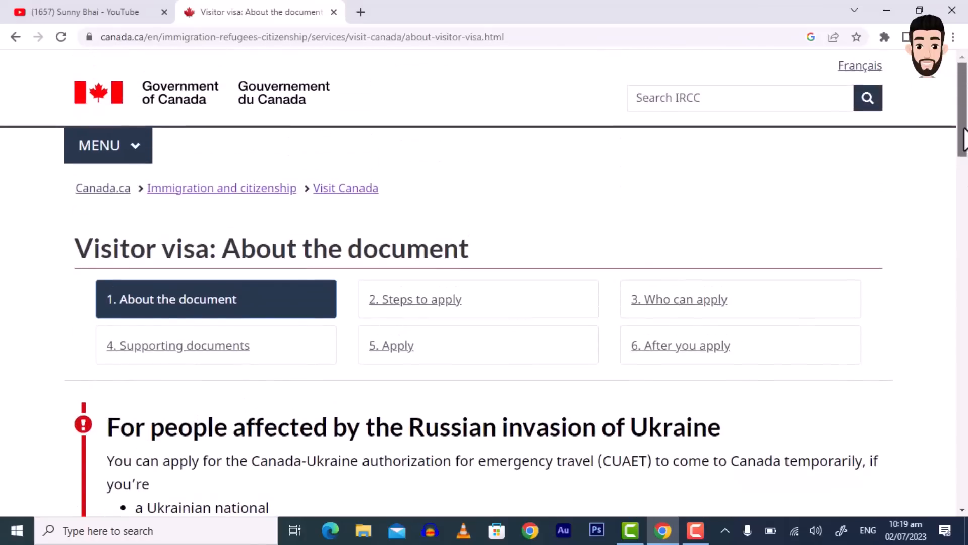
left_click(396, 348)
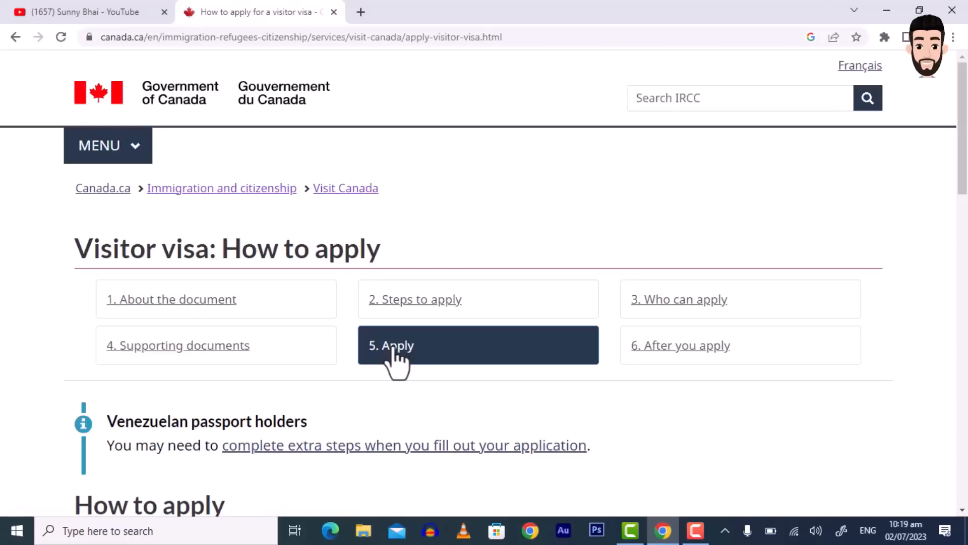
left_click_drag(965, 161, 966, 301)
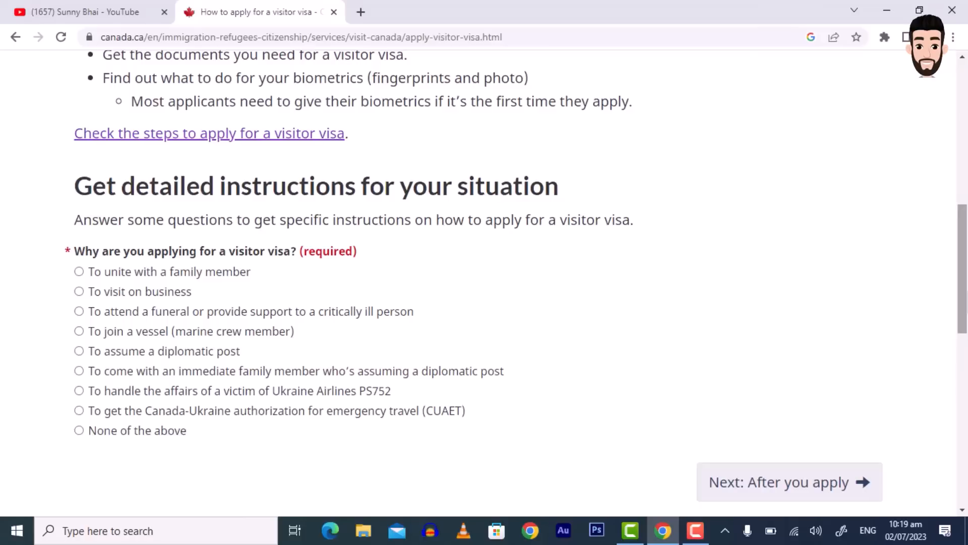
- Answer None of the above, confirm you want to apply, and start the online application
left_click(82, 428)
left_click(109, 477)
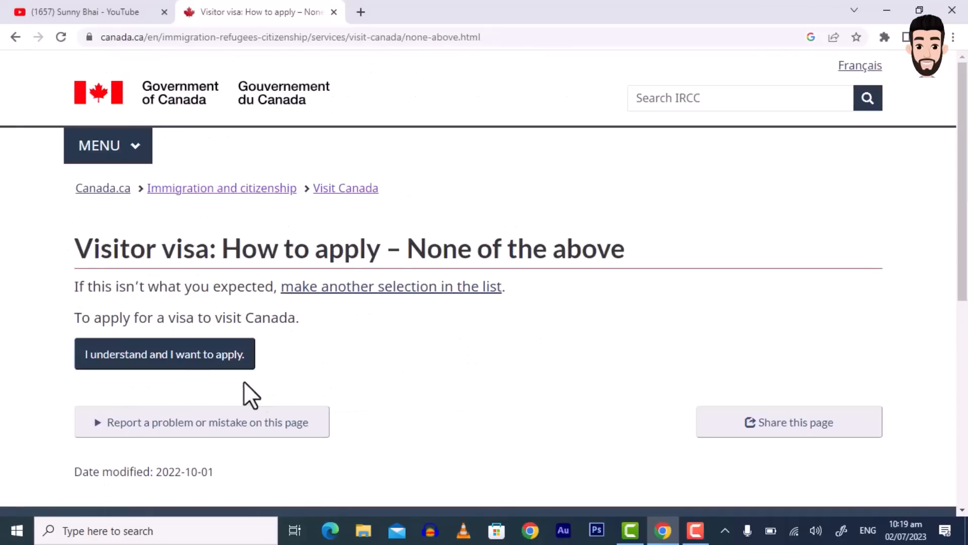
left_click(190, 362)
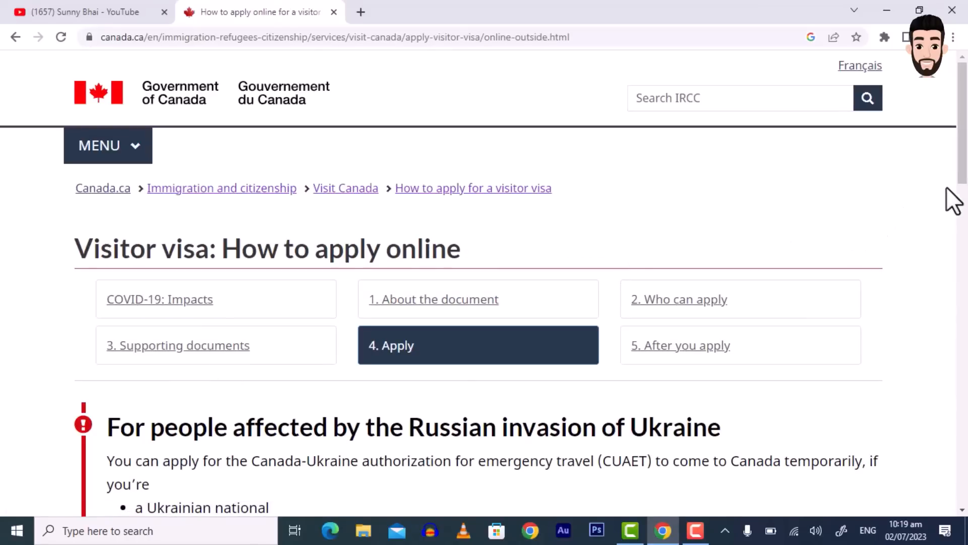
left_click_drag(964, 163, 966, 352)
left_click(148, 355)
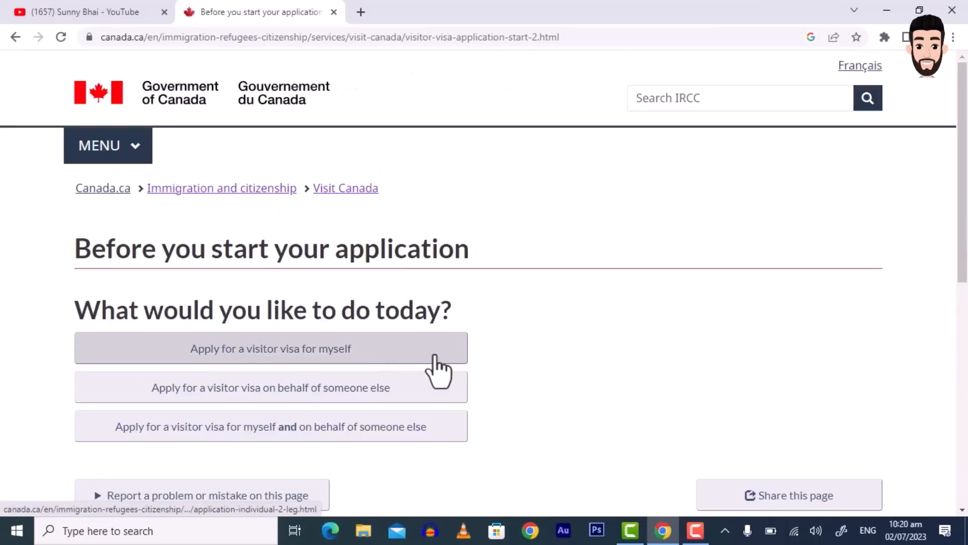
- Choose applying for yourself with no application in process, then go to IRCC secure account registration
left_click(348, 350)
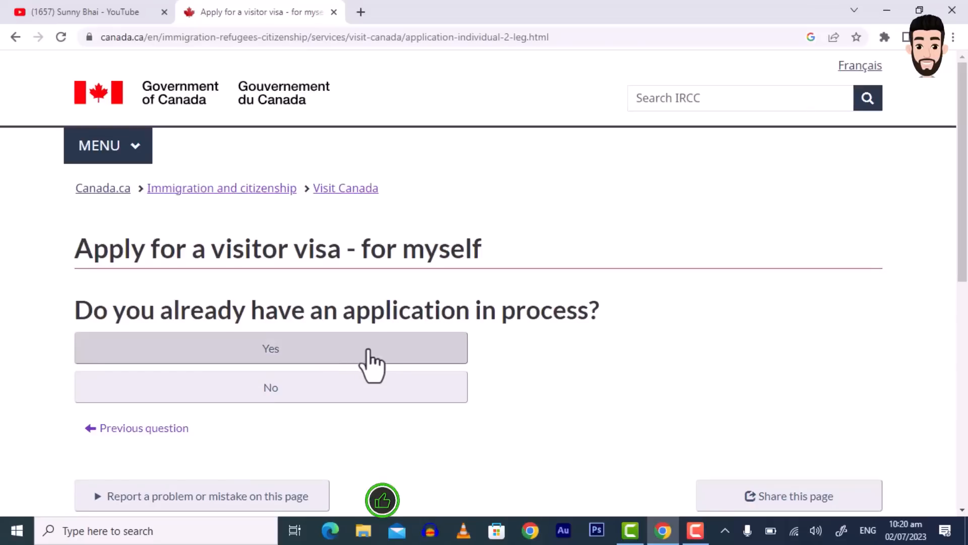
left_click(397, 398)
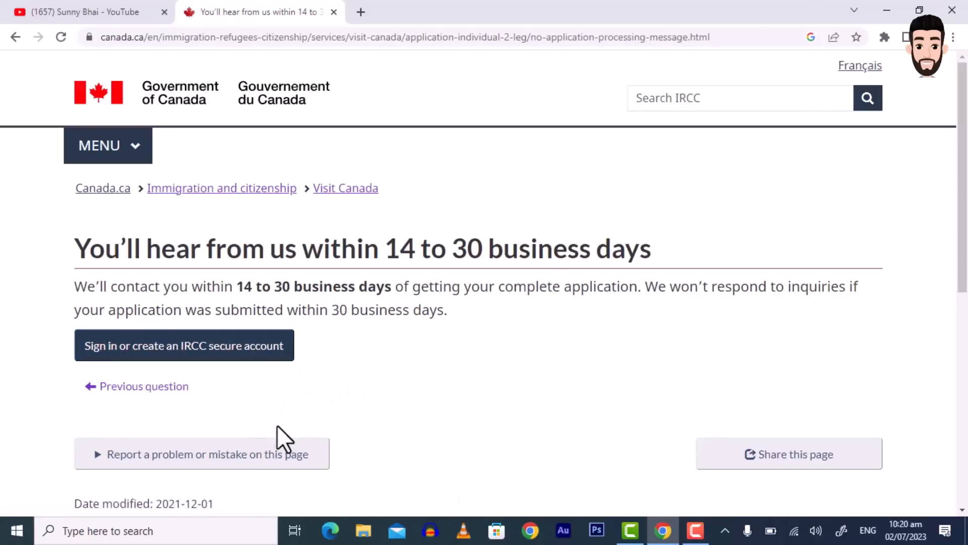
left_click(225, 353)
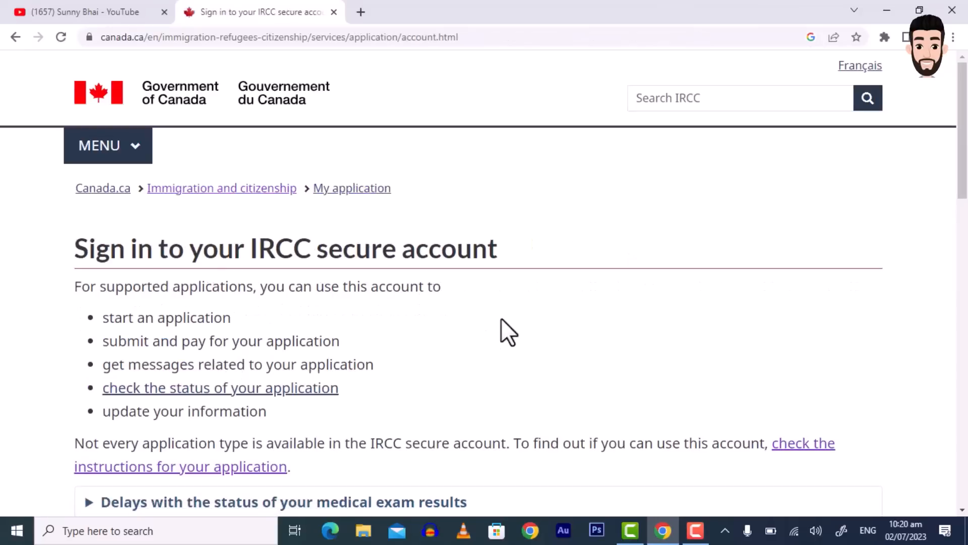
left_click_drag(963, 176, 966, 313)
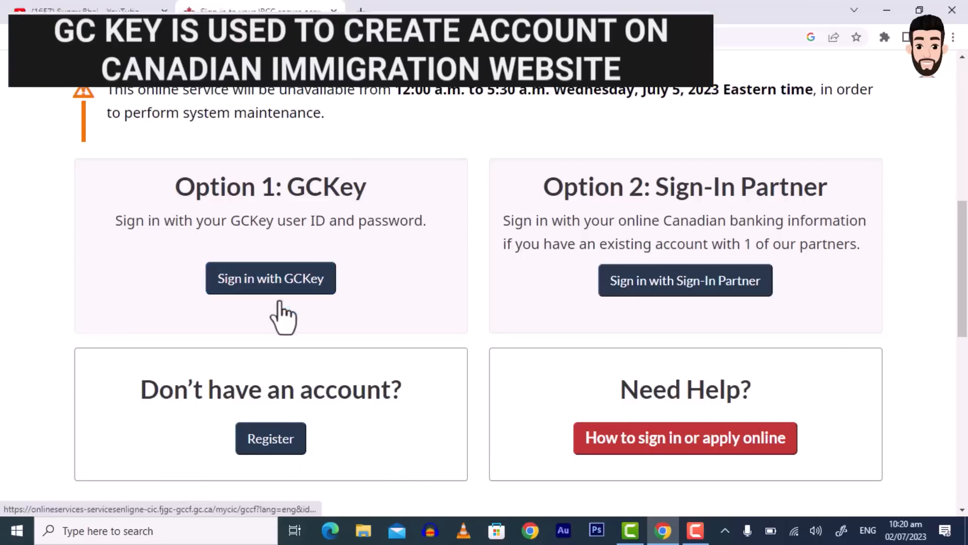
left_click(289, 452)
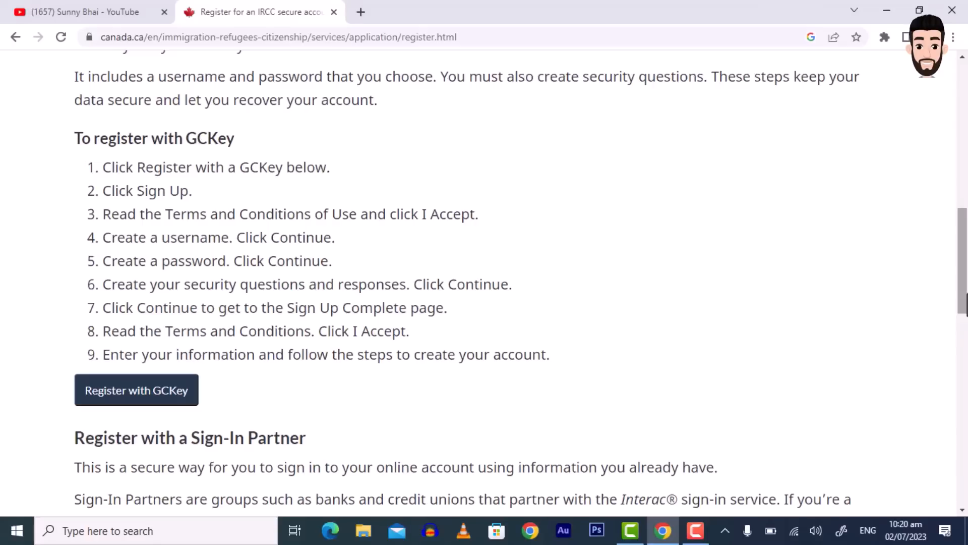
- Register with GCKey via Sign Up and accept the GCKey Terms and Conditions
left_click(150, 398)
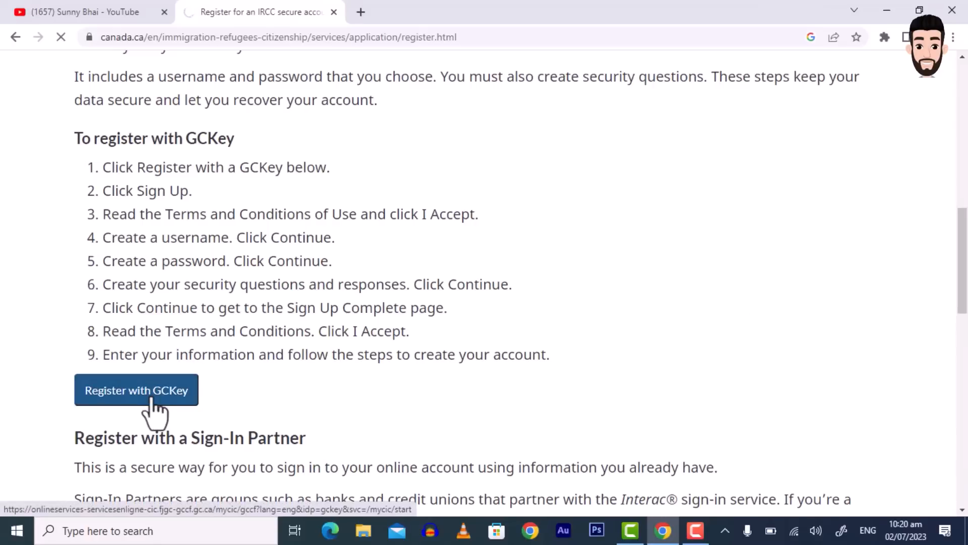
left_click_drag(958, 253, 960, 226)
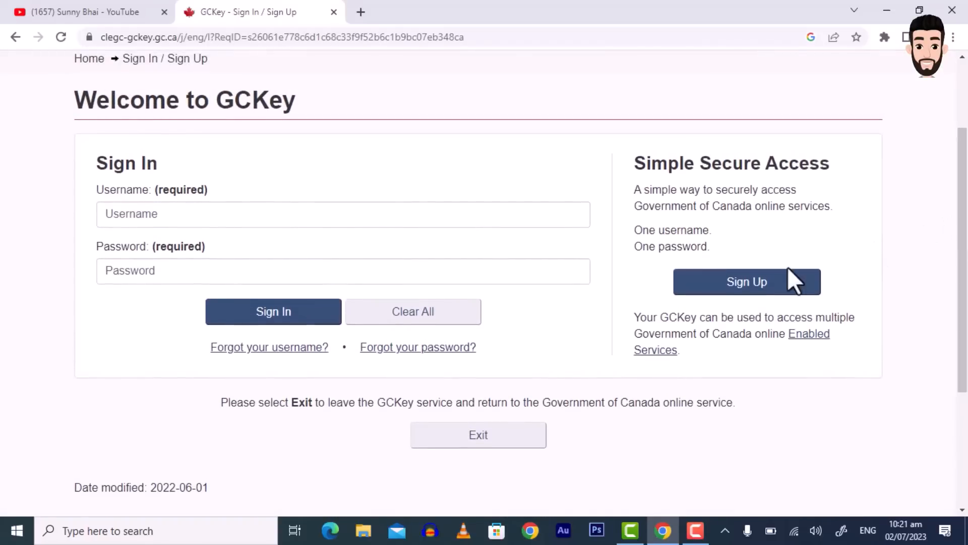
left_click(766, 285)
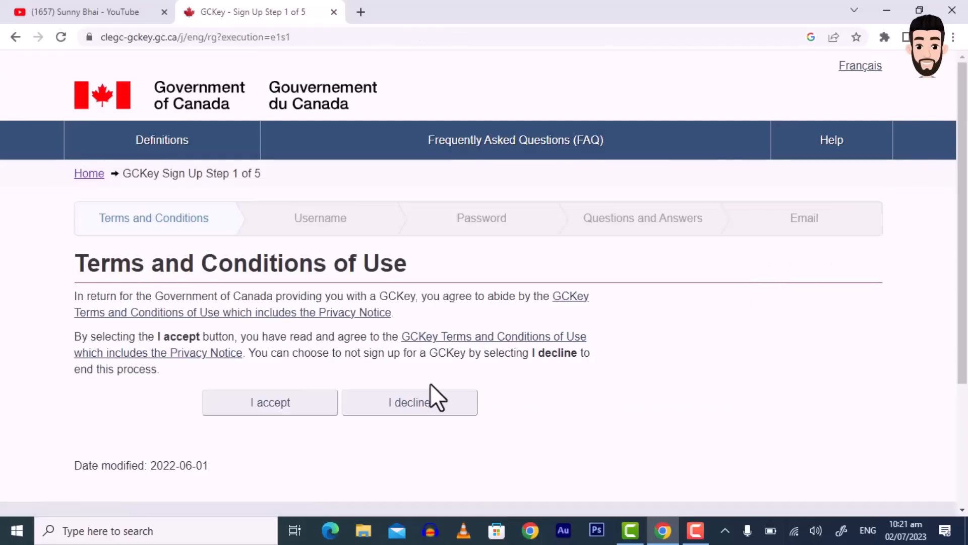
left_click(272, 403)
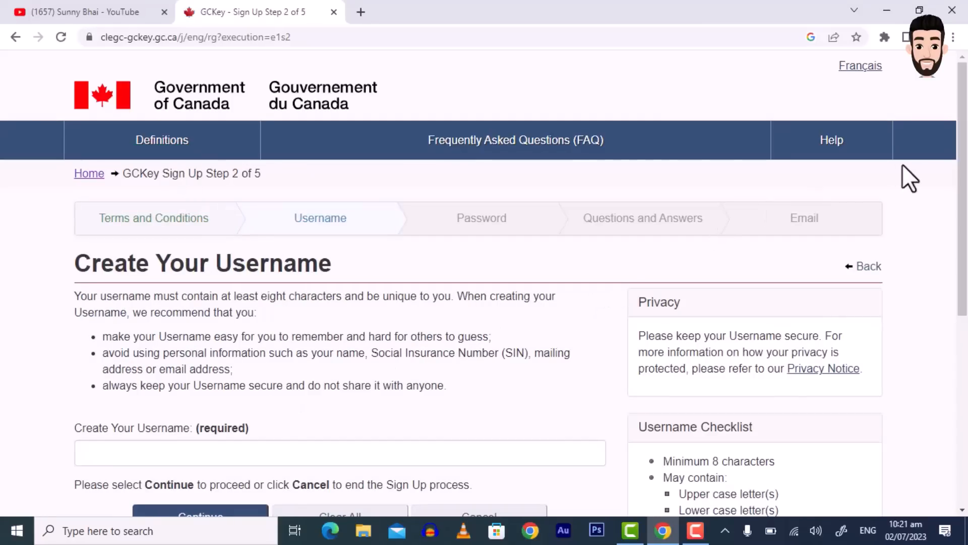
left_click_drag(962, 153, 963, 251)
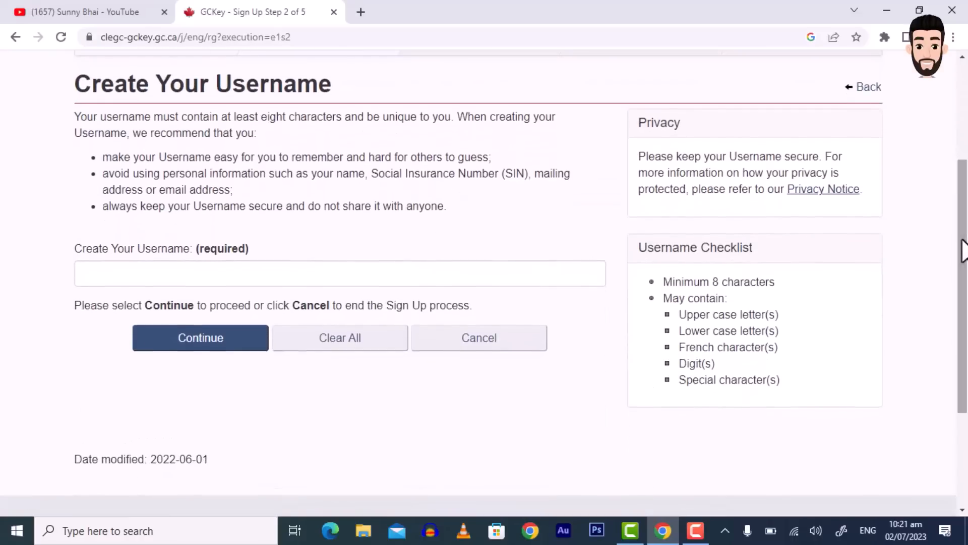
- Enter a username of at least eight characters, continue, and begin typing the new password
left_click(494, 273)
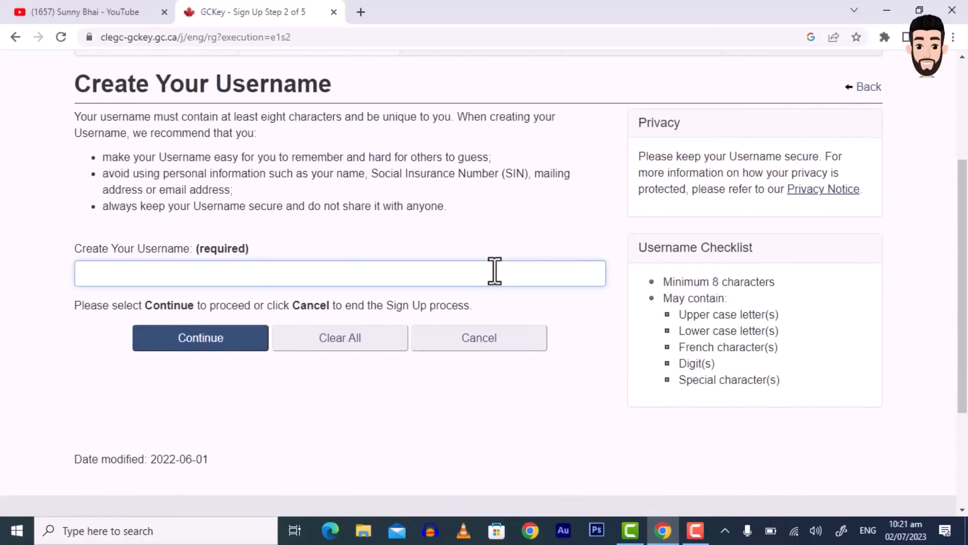
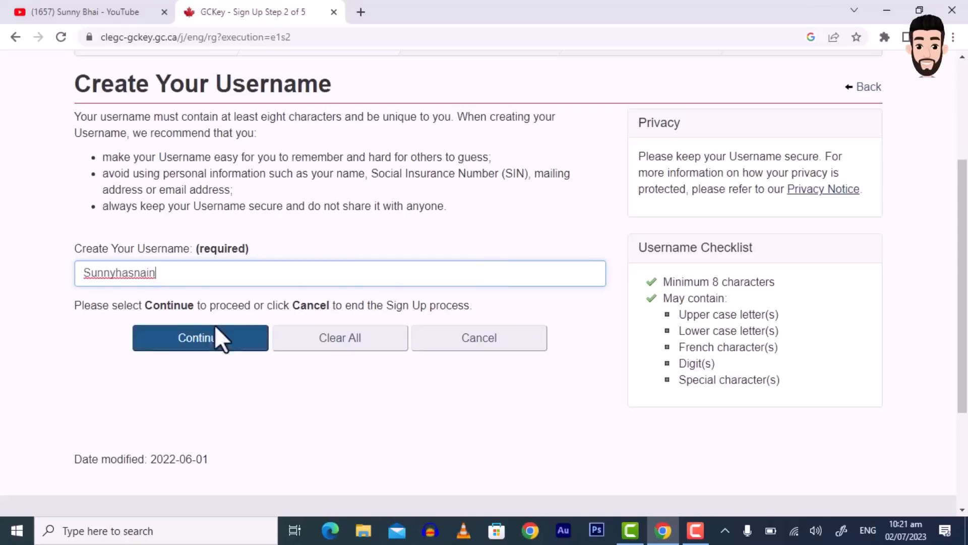
left_click(170, 348)
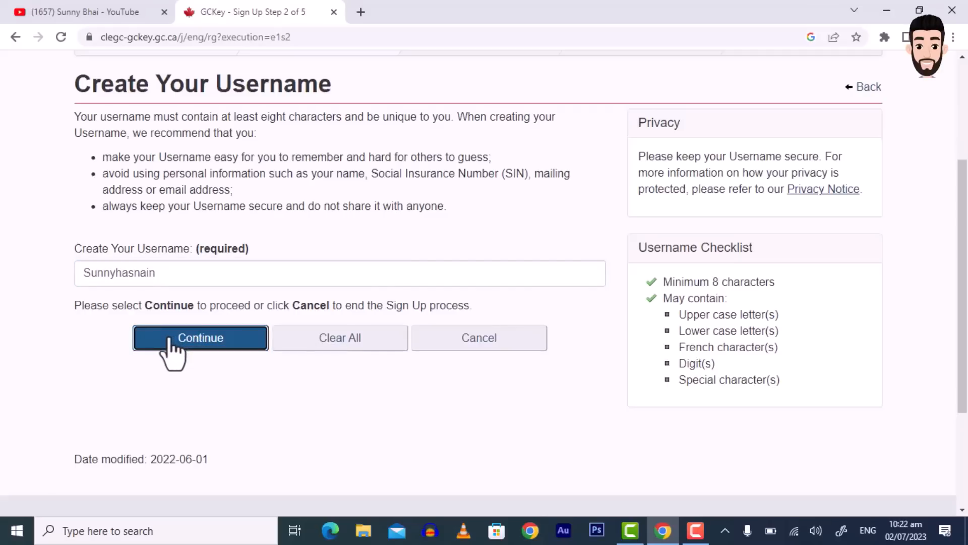
type("•••••••")
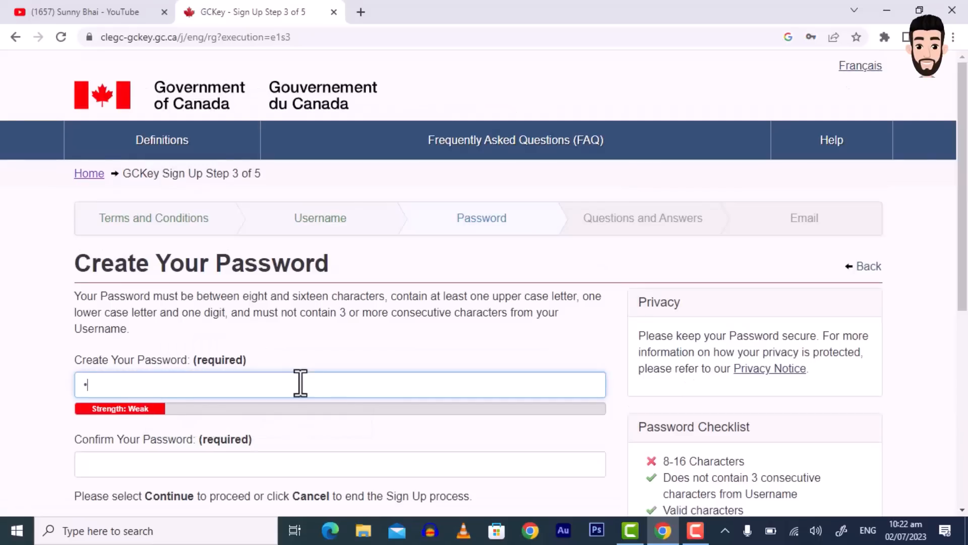
type("••")
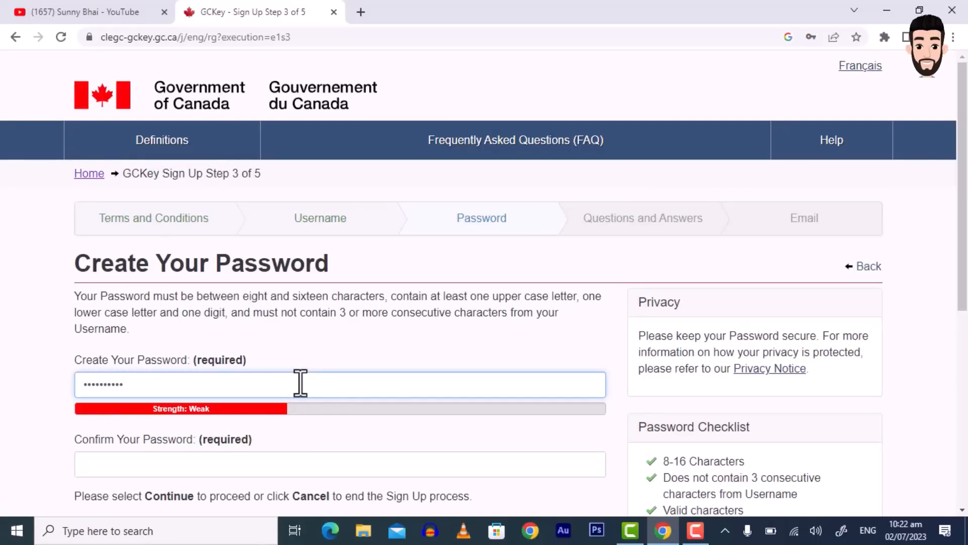
type("•")
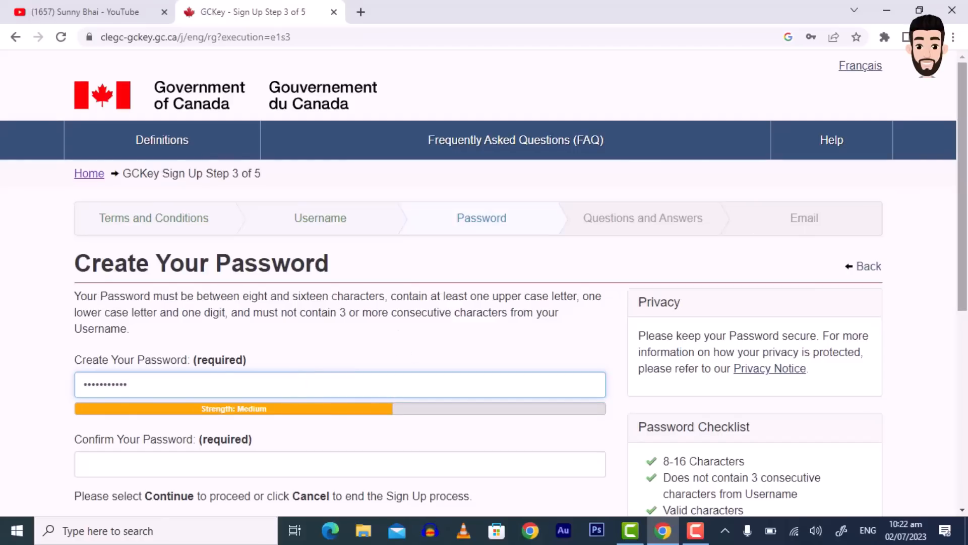
- Re-enter the password in Confirm Your Password and continue to the recovery questions step
left_click_drag(964, 176, 959, 270)
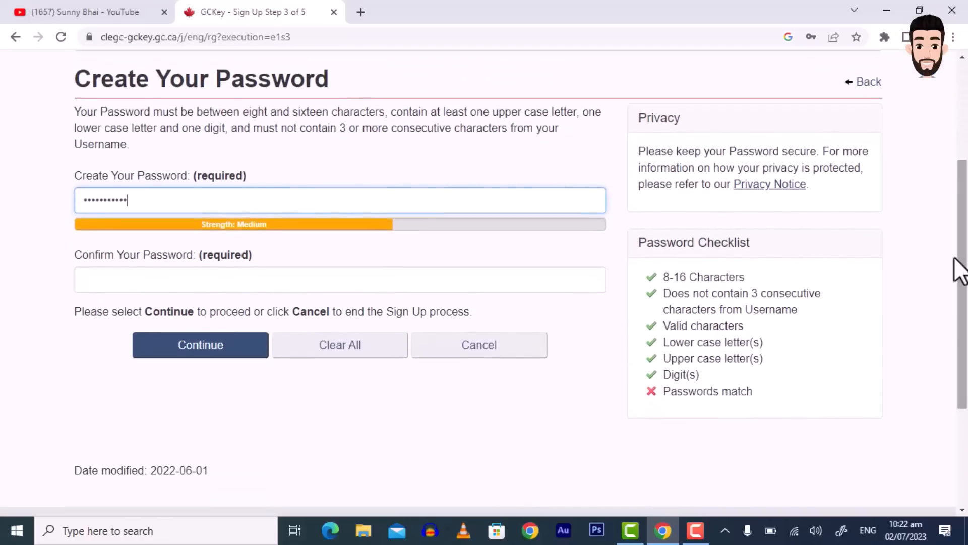
left_click(431, 281)
type("••")
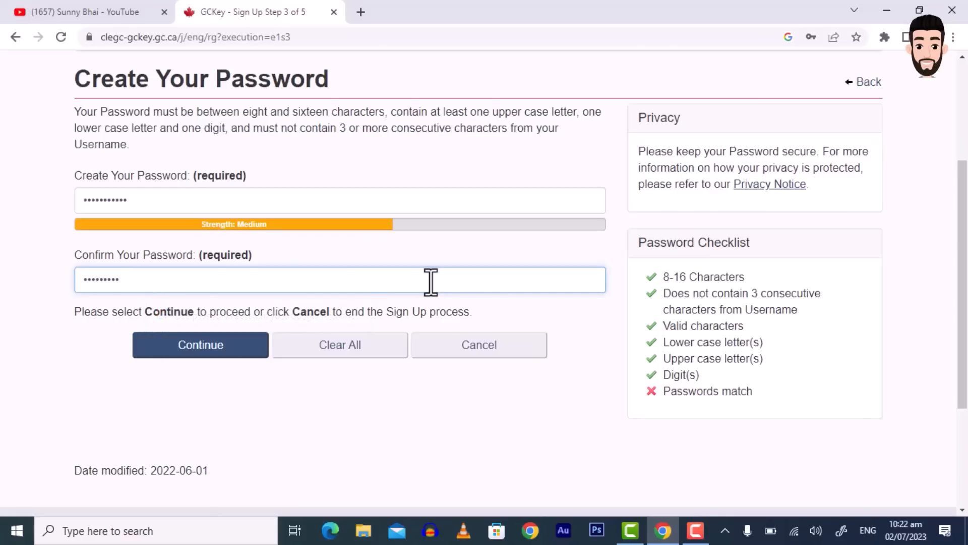
type("•")
left_click(216, 350)
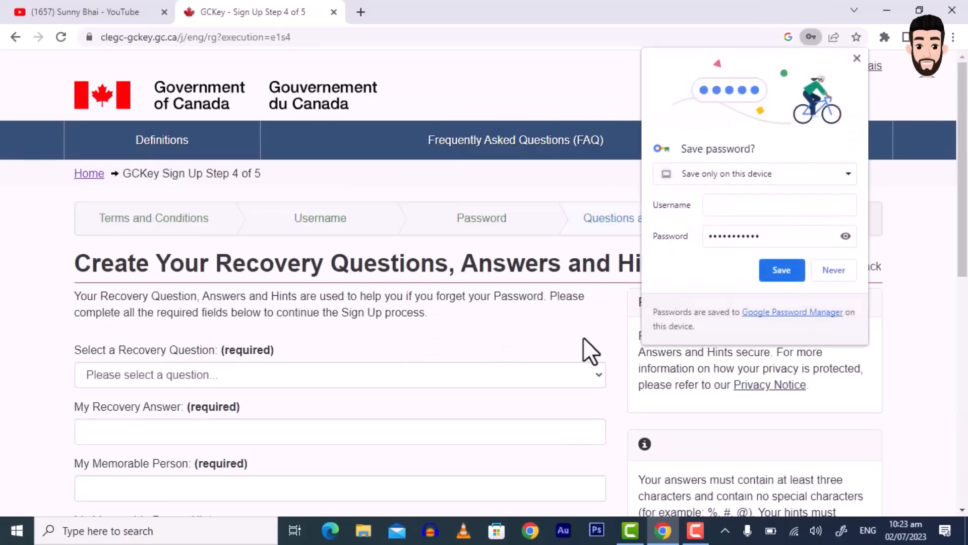
- Decline saving the password, pick "What was my first pet's name?" and enter its answer
left_click(833, 270)
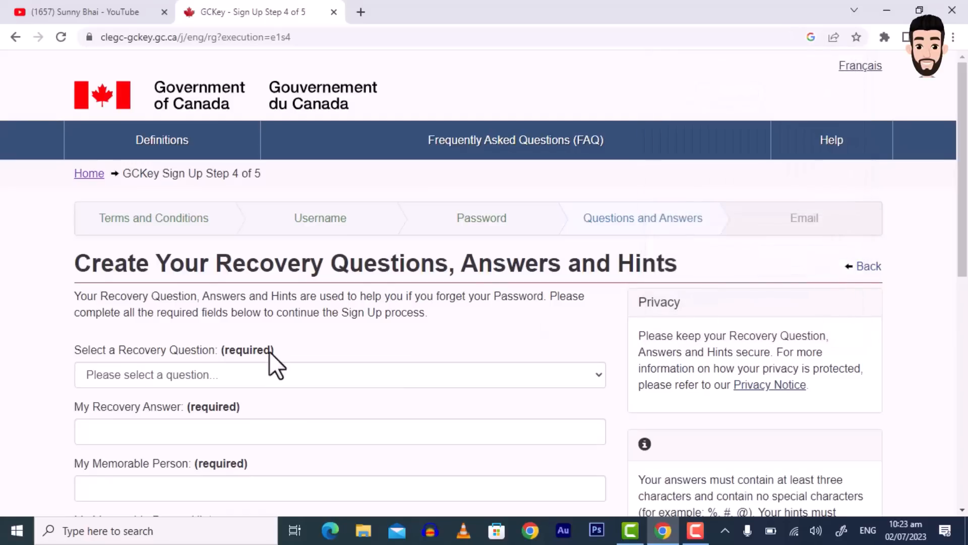
left_click(204, 374)
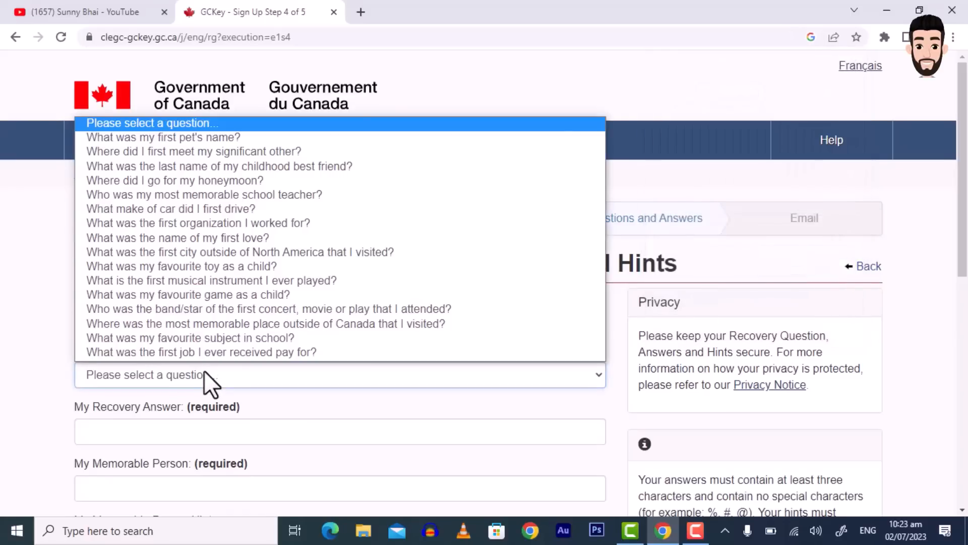
left_click(186, 137)
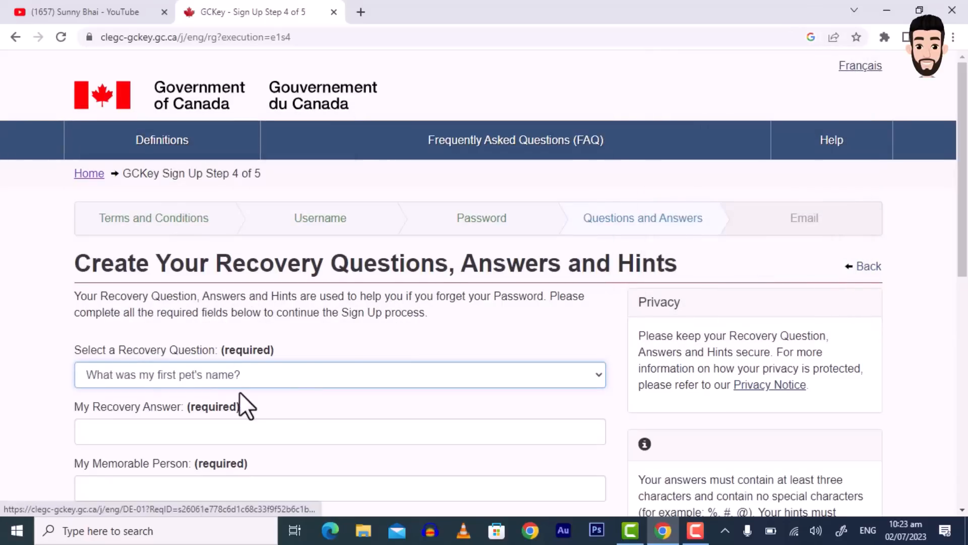
left_click(246, 430)
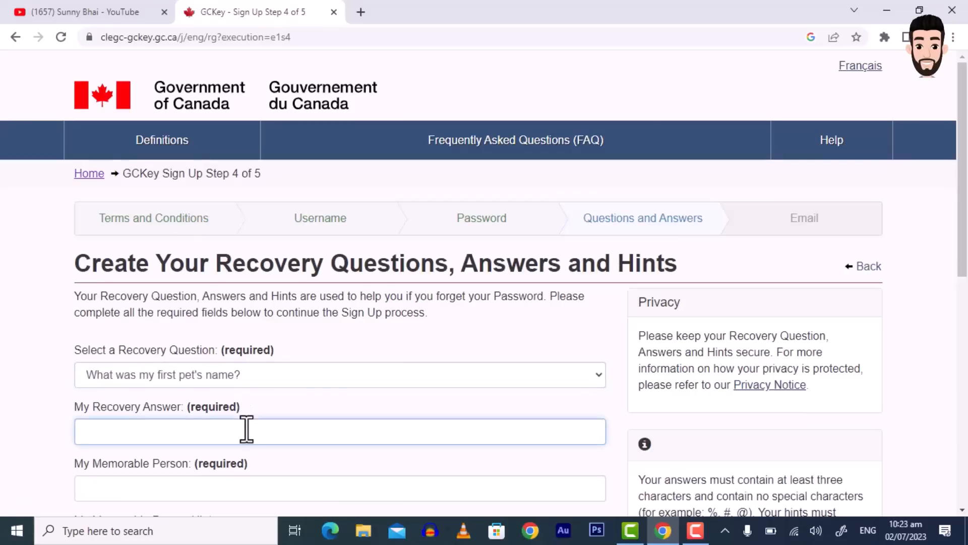
left_click(966, 282)
left_click_drag(965, 283, 965, 272)
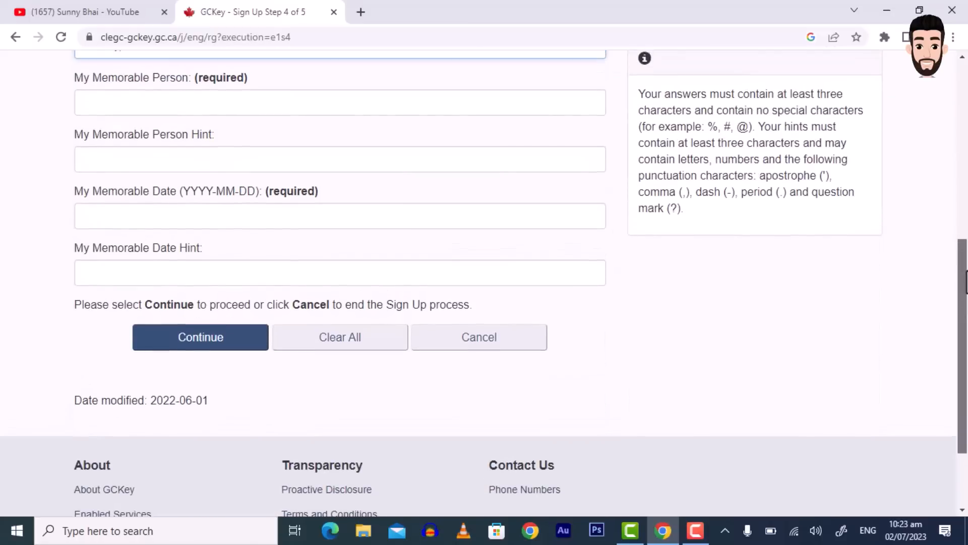
- Fill in memorable person, its hint, memorable date (YYYY-MM-DD) and date hint, then submit
left_click(402, 102)
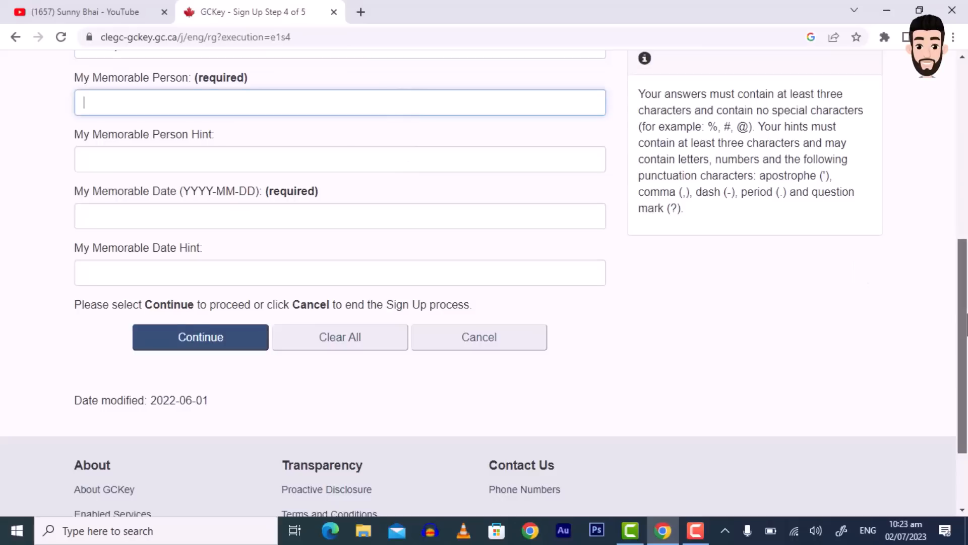
scroll(966, 313, "up", 1)
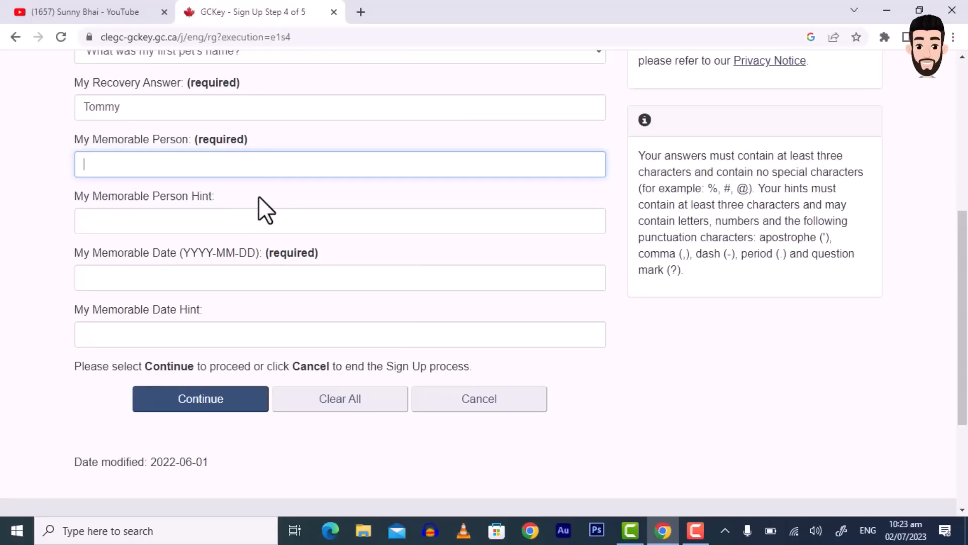
key("Tab")
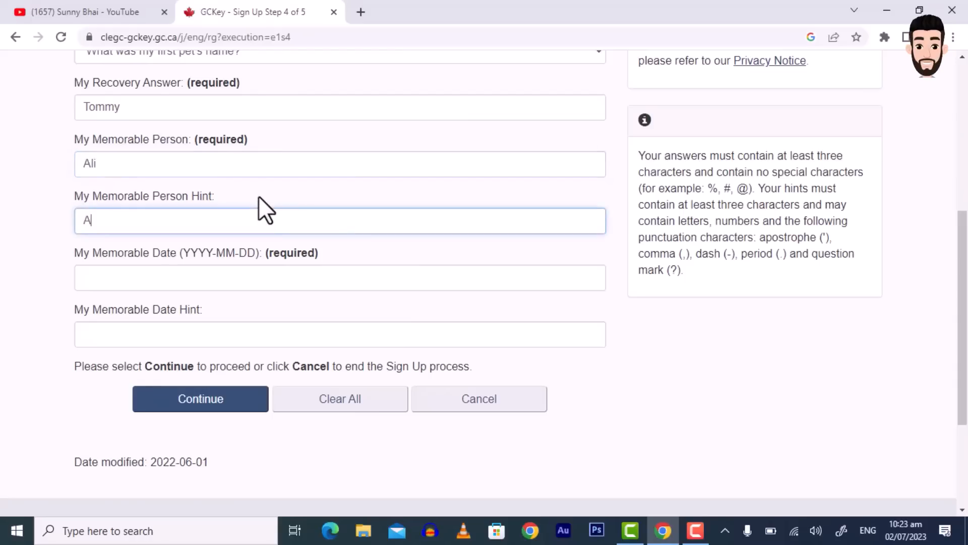
key("Tab")
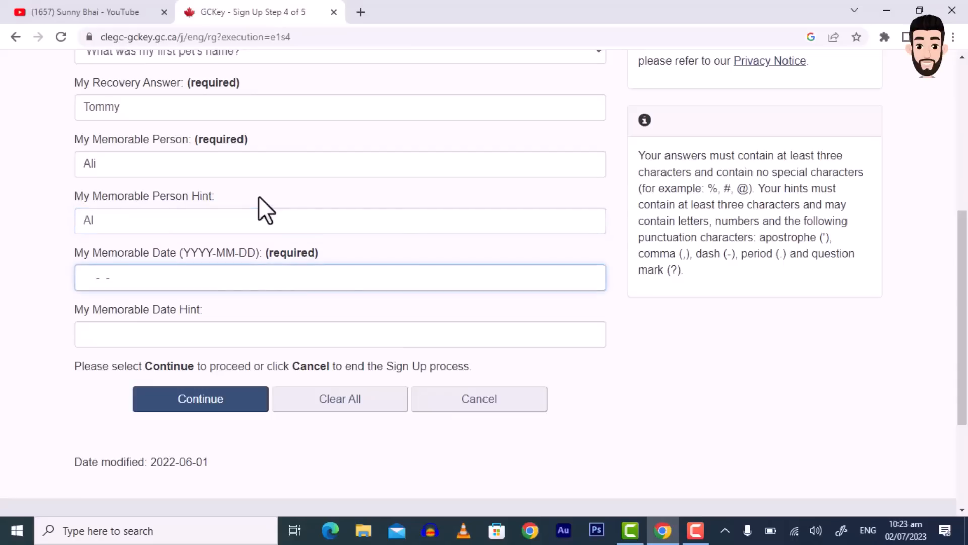
key("BackSpace")
key("BackSpace")
key("BackSpace")
key("BackSpace")
left_click(203, 335)
type("199")
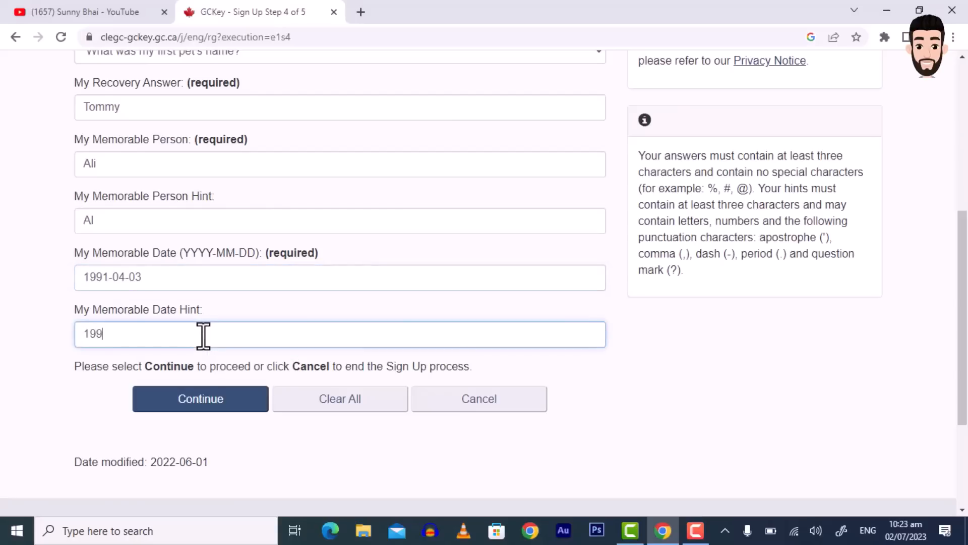
left_click(237, 406)
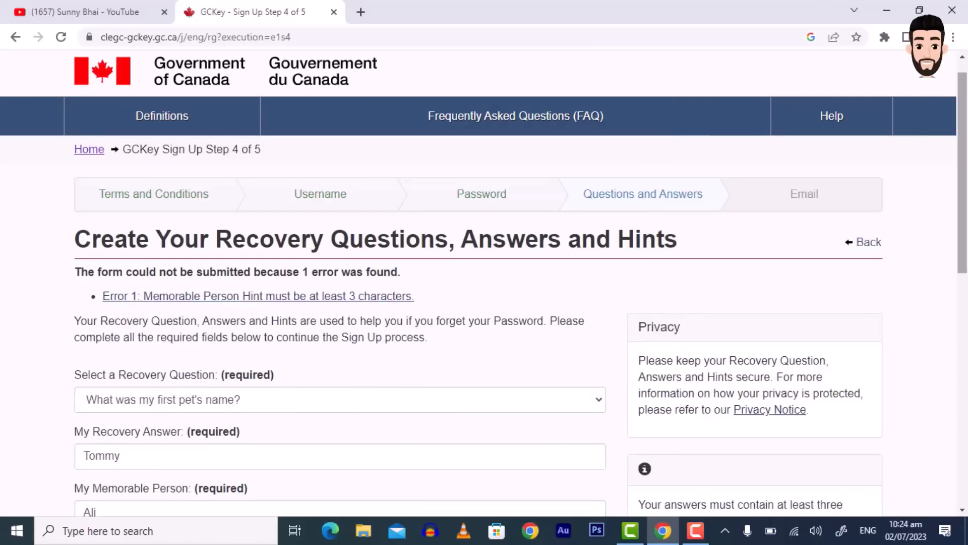
- Add one letter to make the Memorable Person Hint three characters and resubmit the form
left_click_drag(964, 222, 964, 309)
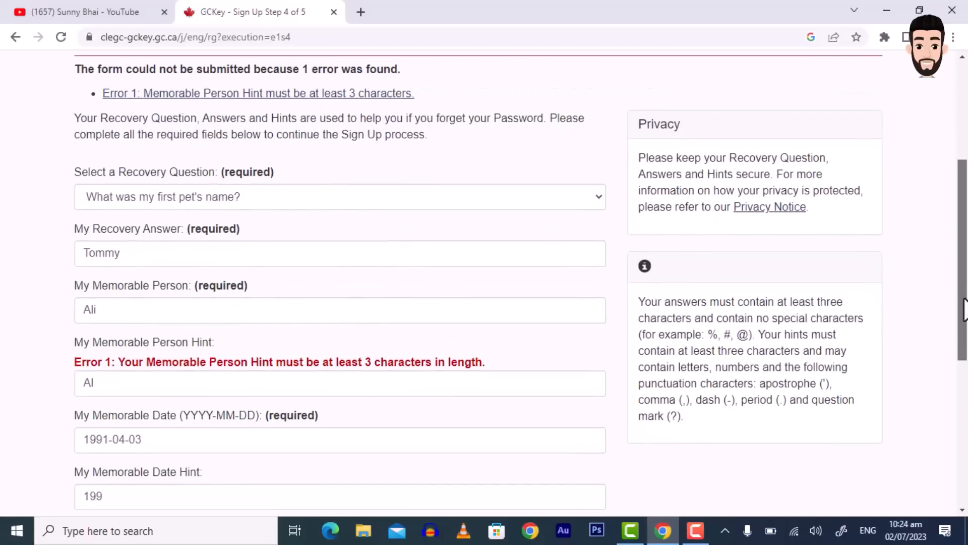
left_click_drag(964, 309, 961, 324)
left_click(490, 357)
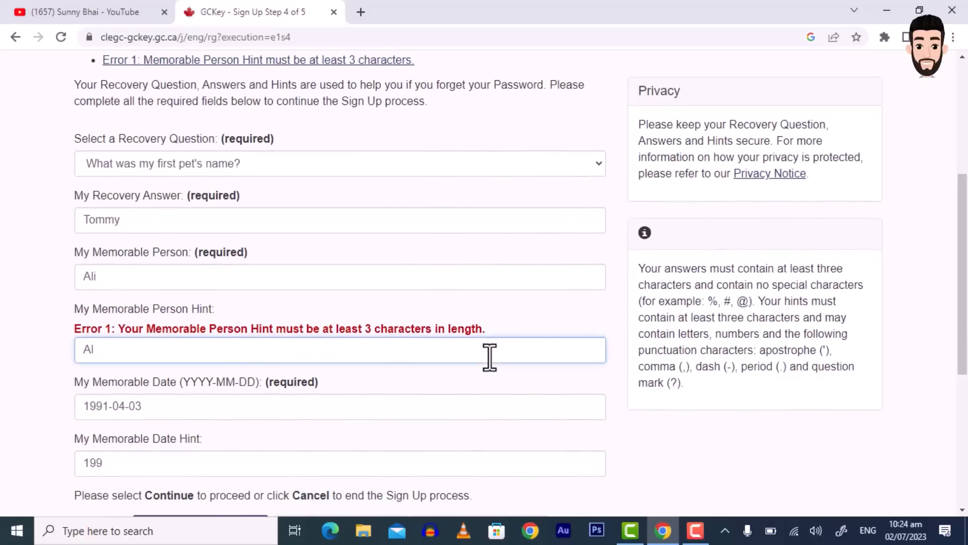
type("i")
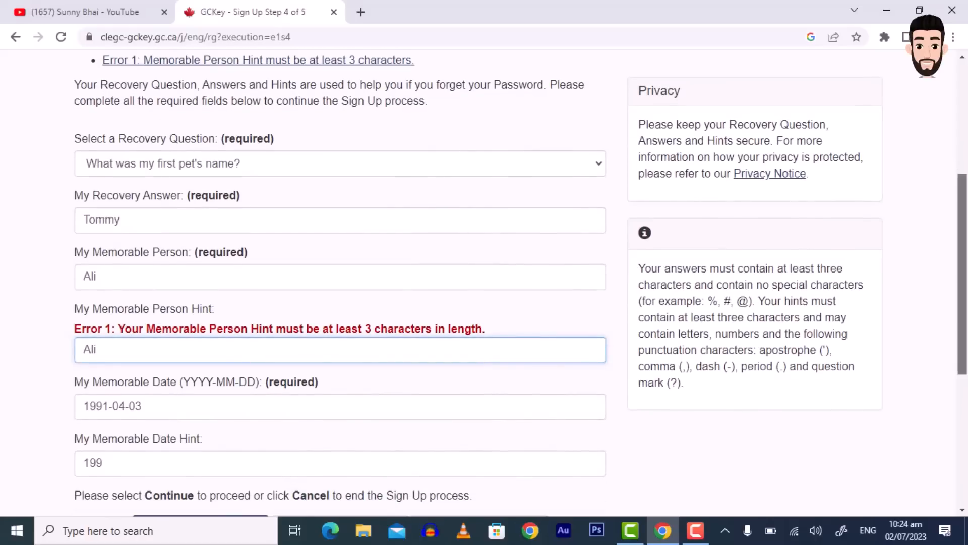
left_click_drag(963, 275, 962, 385)
left_click(205, 276)
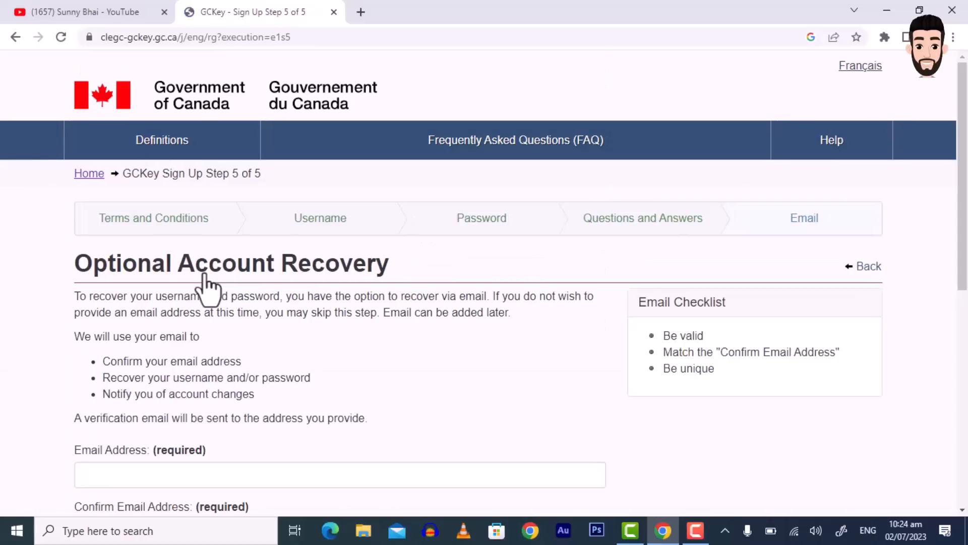
- Enter the recovery e-mail address in both Email Address fields and submit it
left_click_drag(963, 218, 965, 283)
scroll(965, 282, "down", 1)
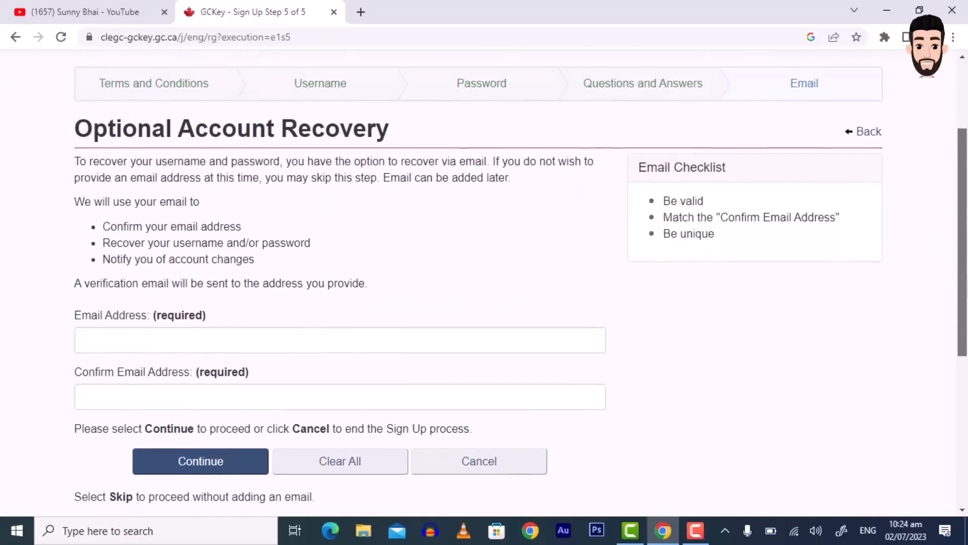
left_click(415, 295)
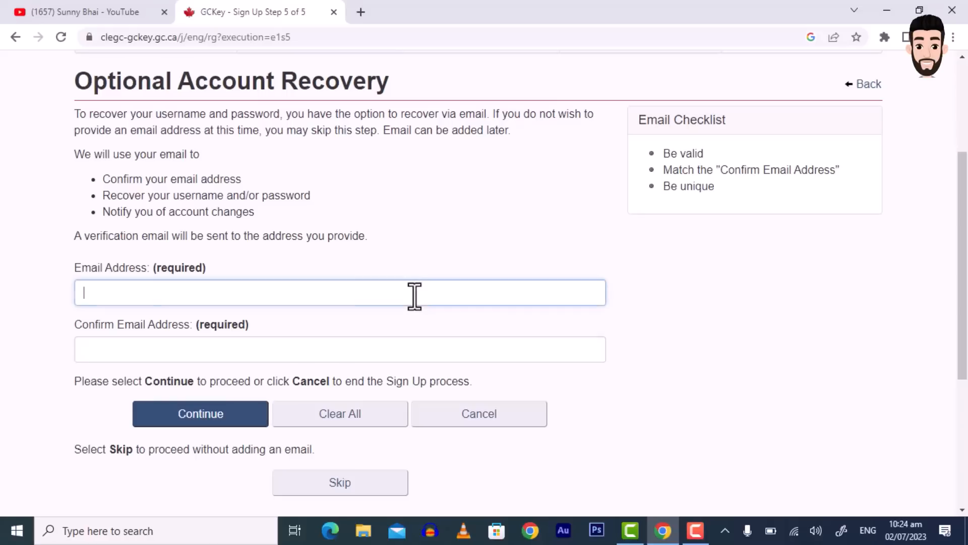
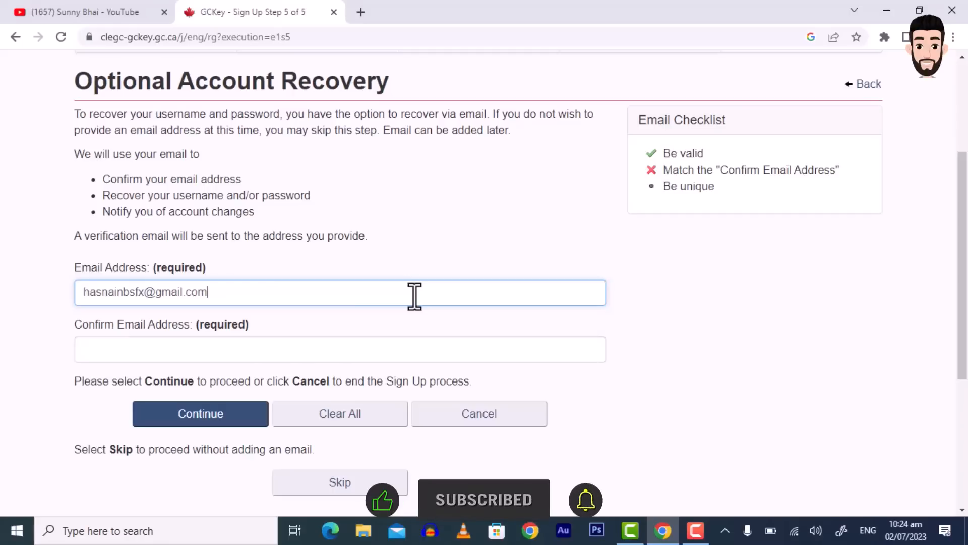
key("Tab")
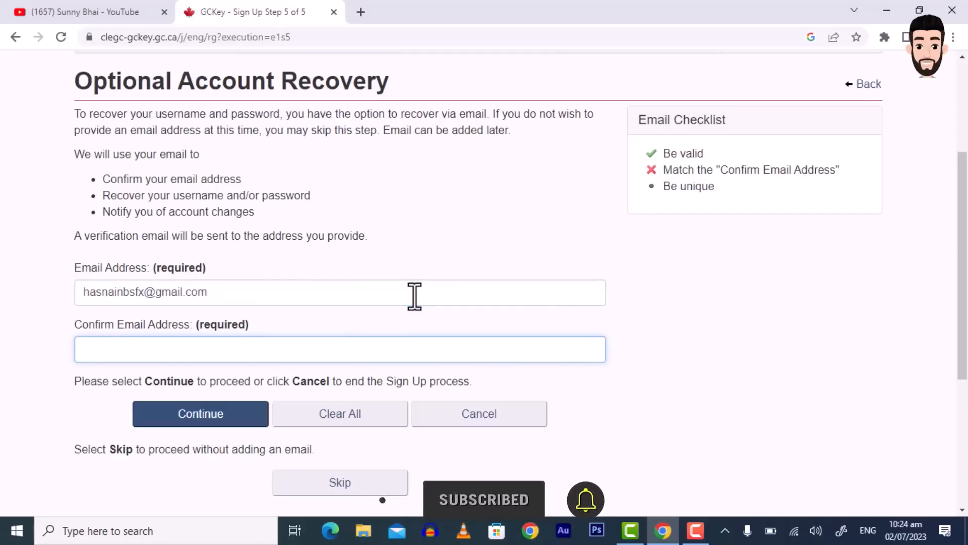
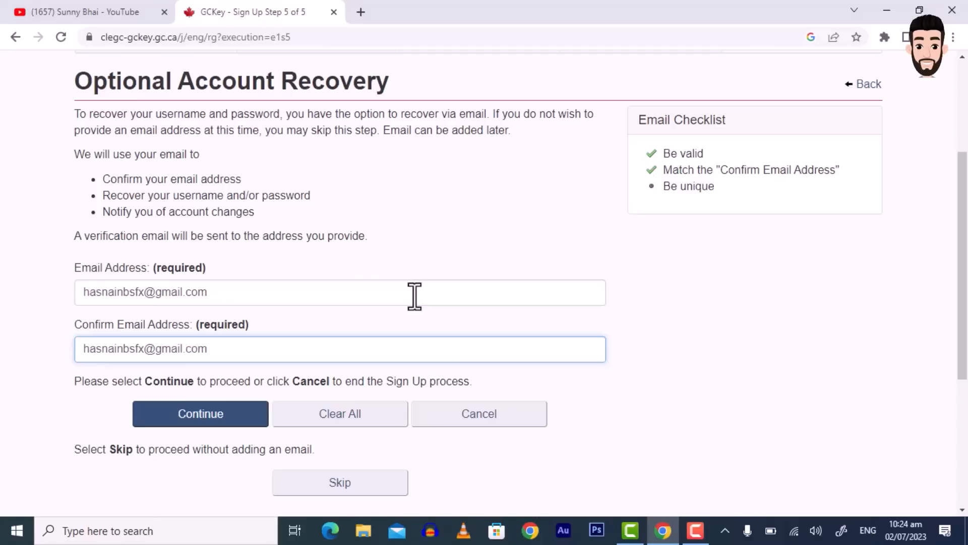
left_click(210, 411)
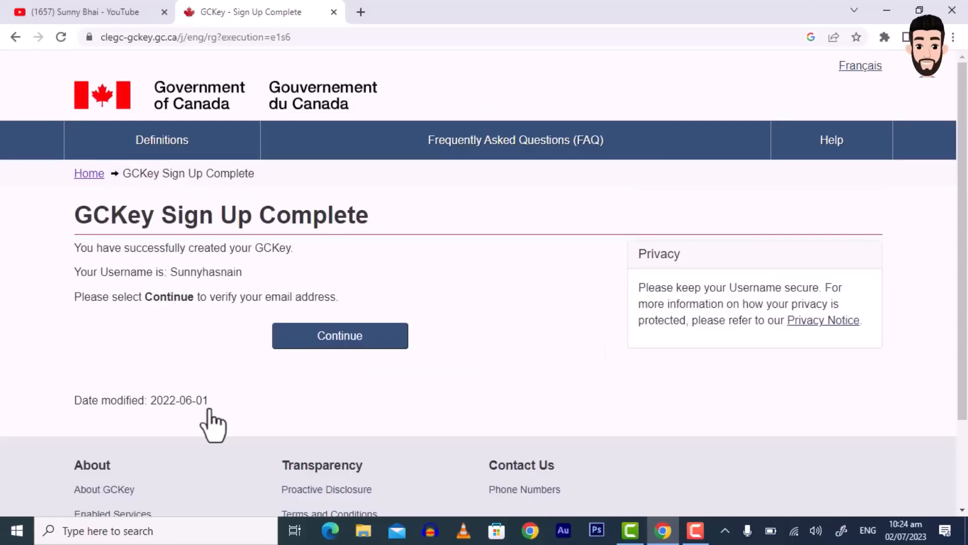
- Select the confirmation code in the Gmail message and return to the GCKey confirmation page
left_click(324, 337)
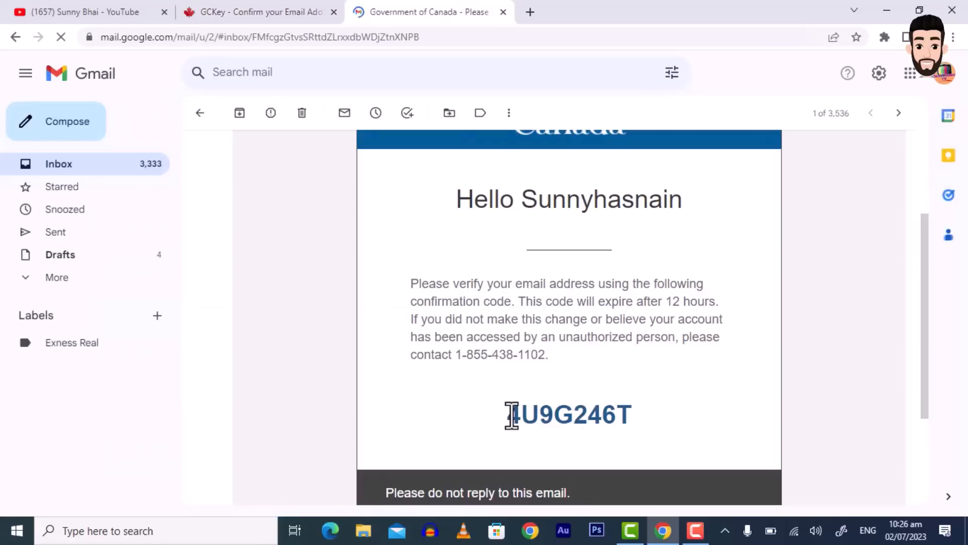
left_click_drag(511, 414, 653, 420)
key("ctrl+c")
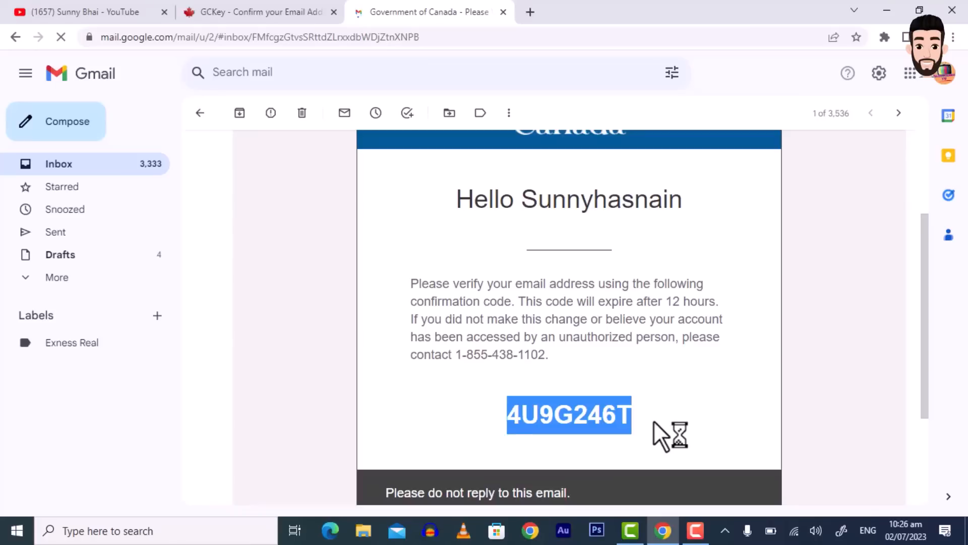
left_click(230, 1)
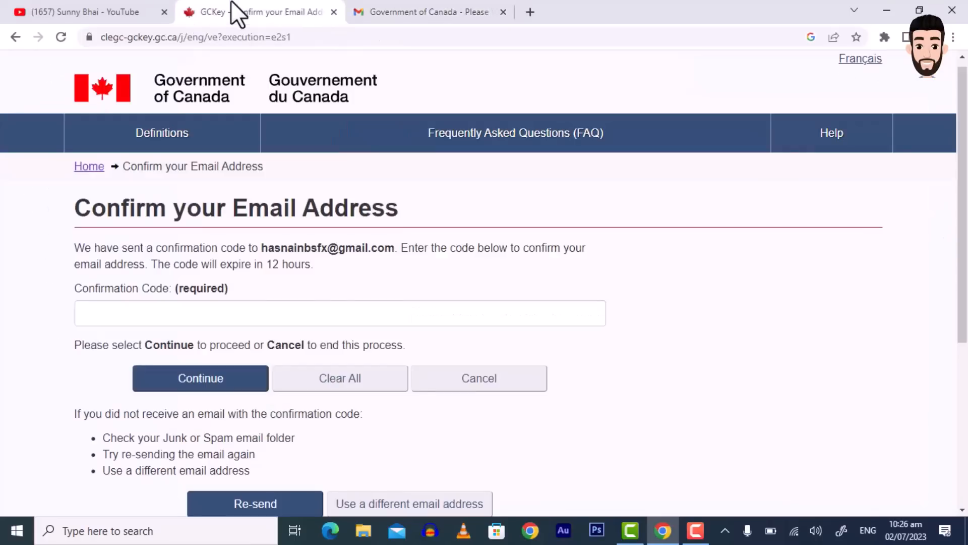
- Paste the e-mail confirmation code, confirm recovery, and return to the Immigration and citizenship page
left_click(223, 313)
key("ctrl+v")
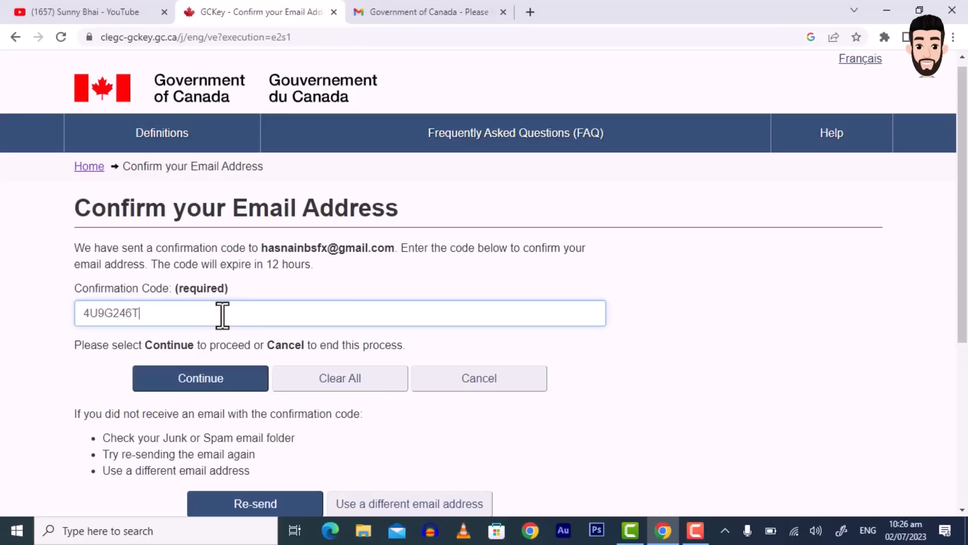
left_click(220, 384)
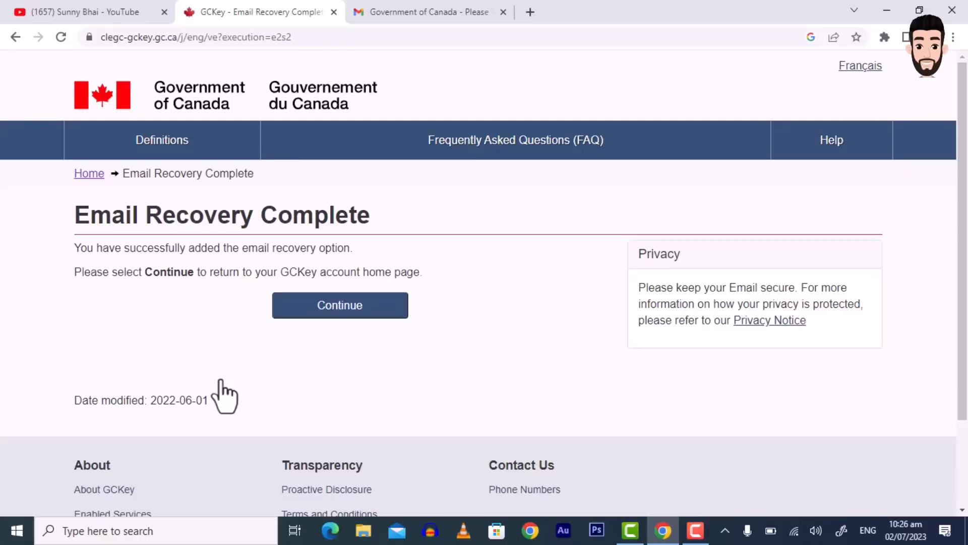
left_click(366, 304)
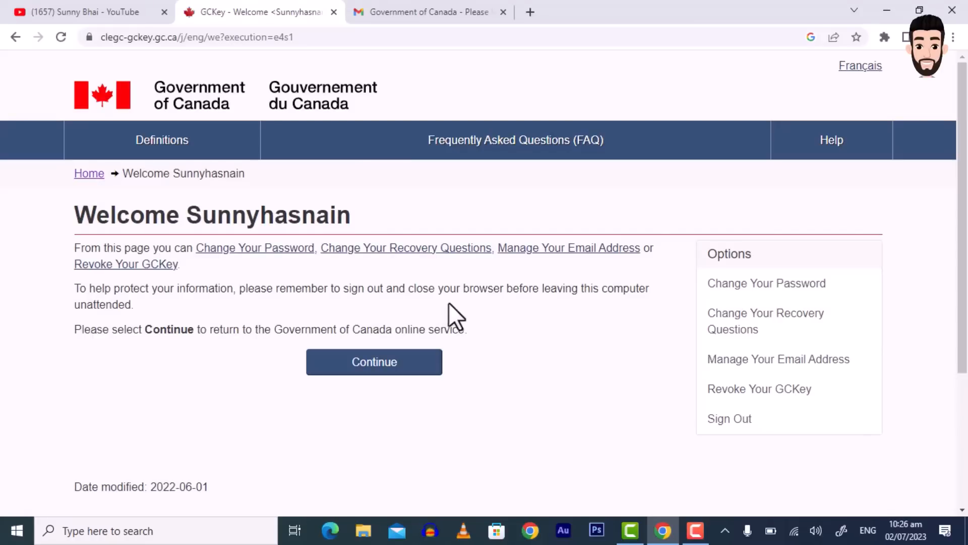
left_click(416, 362)
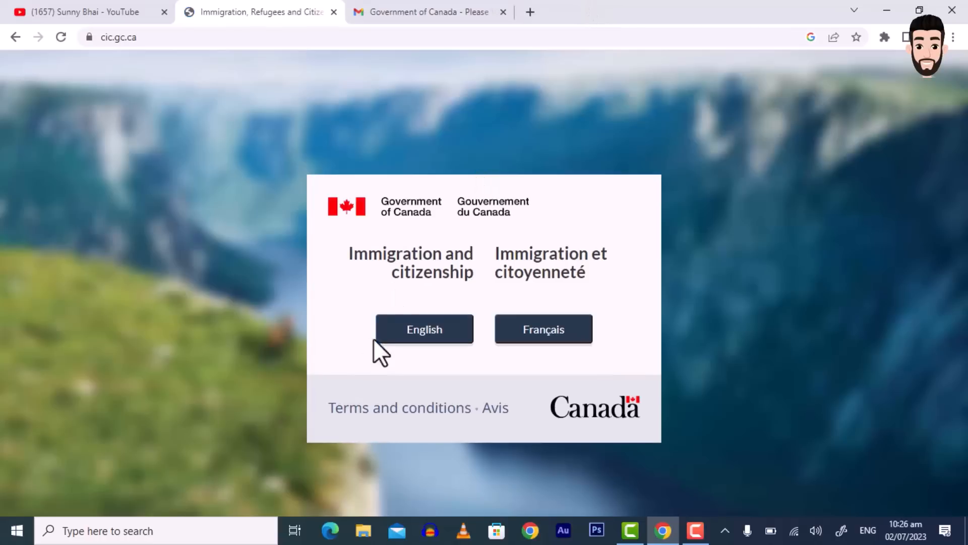
- Choose English, sign in with GCKey, and accept the IRCC terms and conditions
left_click(423, 335)
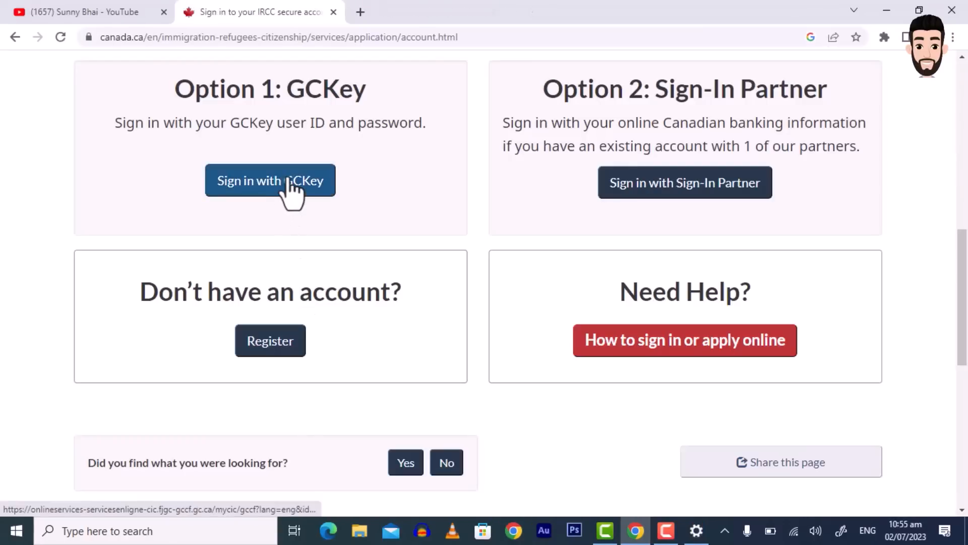
left_click(288, 181)
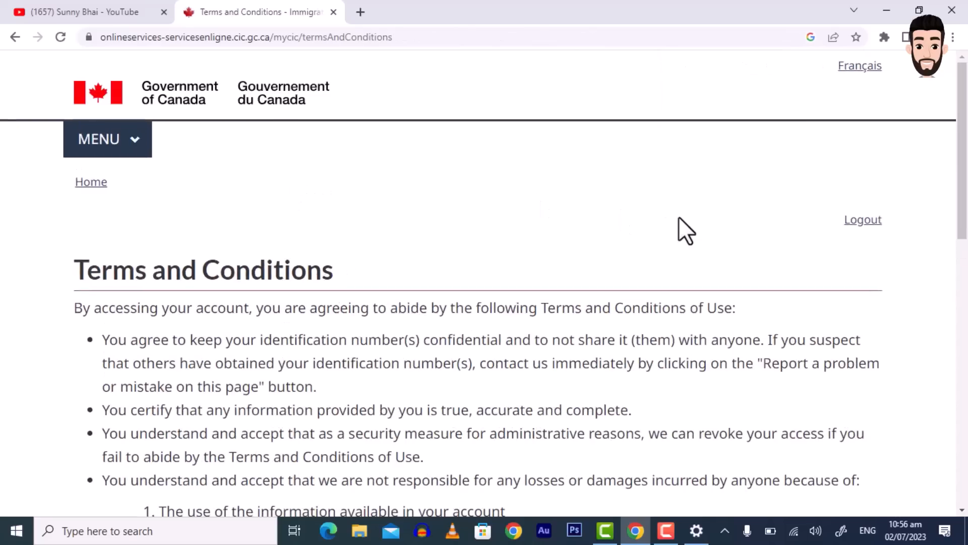
left_click_drag(964, 156, 966, 313)
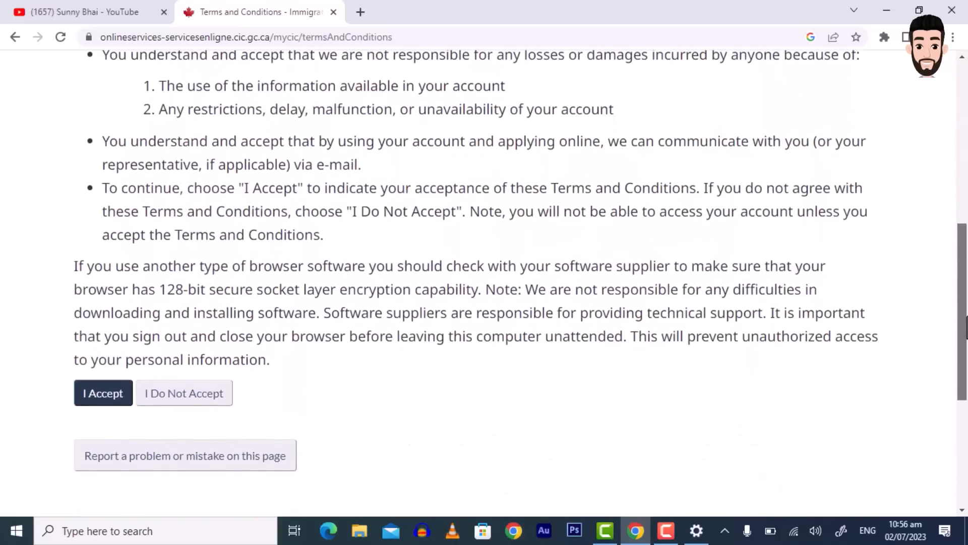
left_click(107, 397)
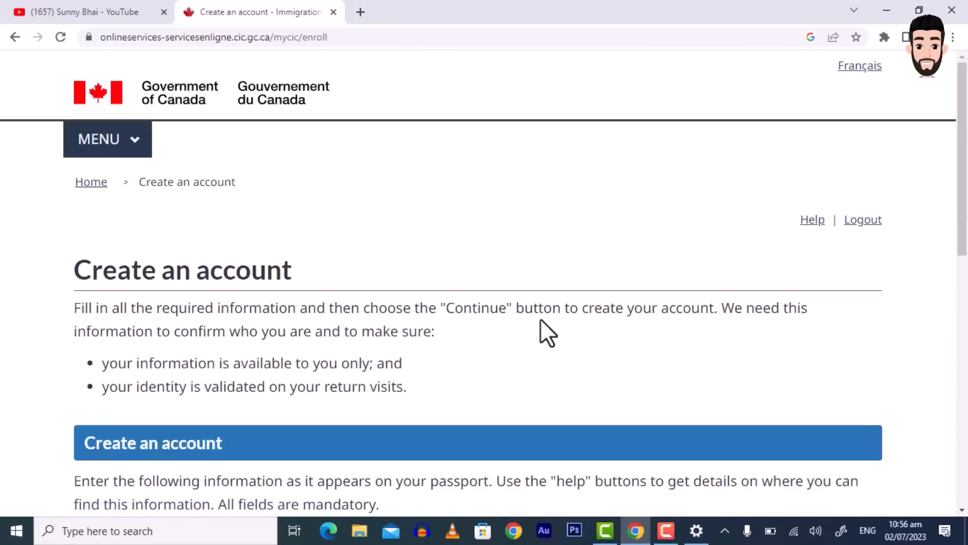
- Enter the applicant's passport given name and last name in the new account form
scroll(966, 206, "down", 1)
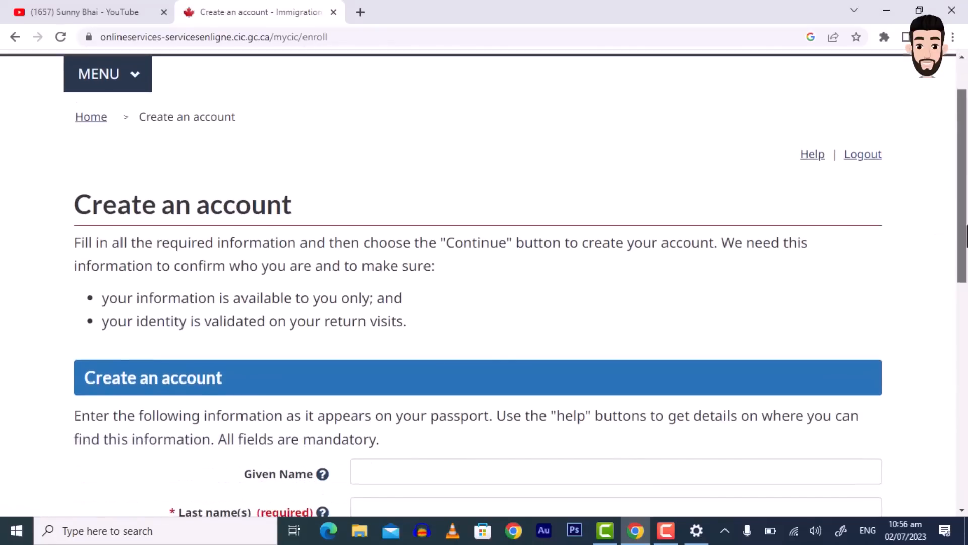
left_click_drag(966, 235, 965, 311)
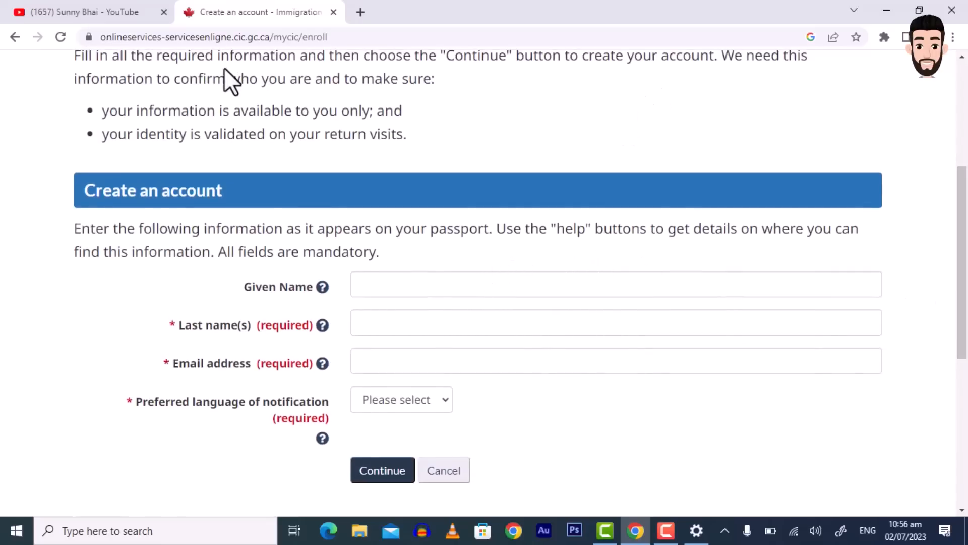
double_click(221, 81)
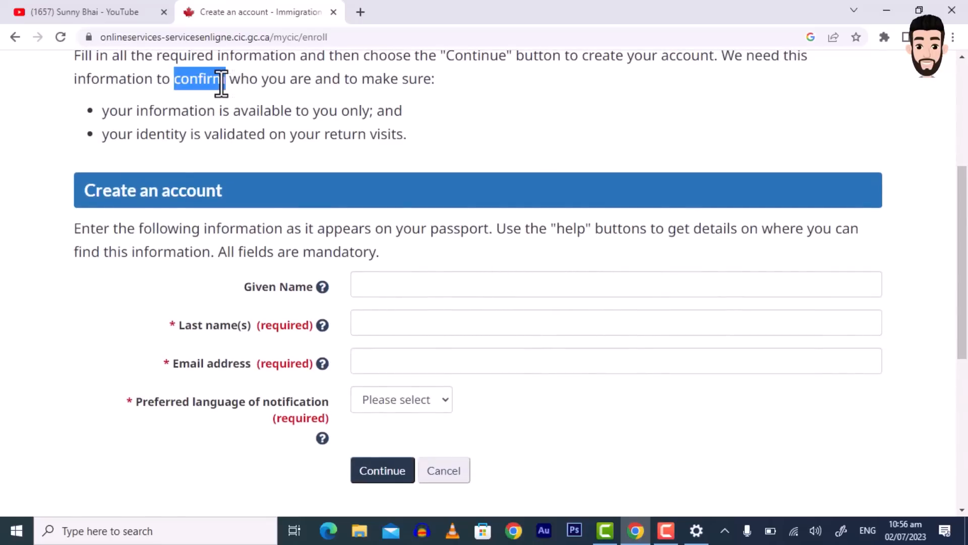
left_click(477, 121)
left_click(480, 281)
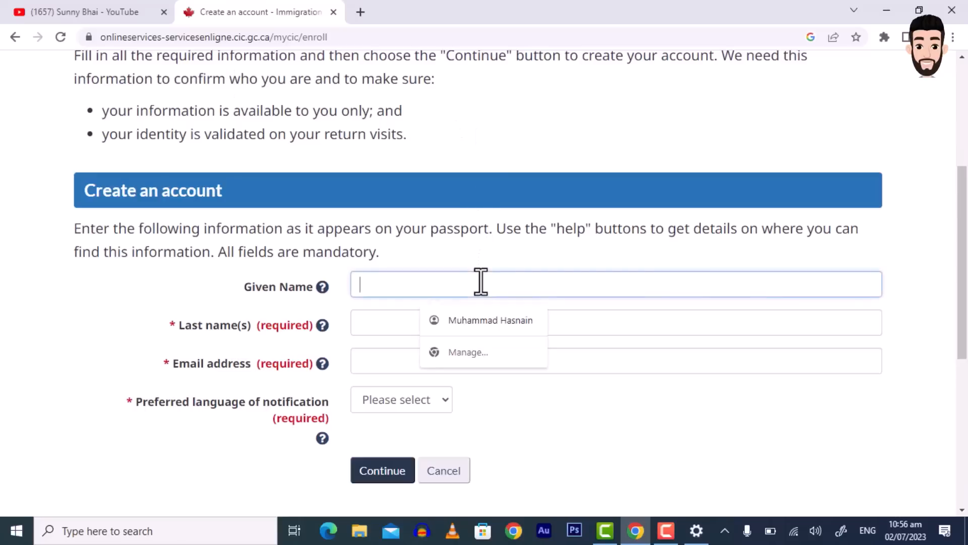
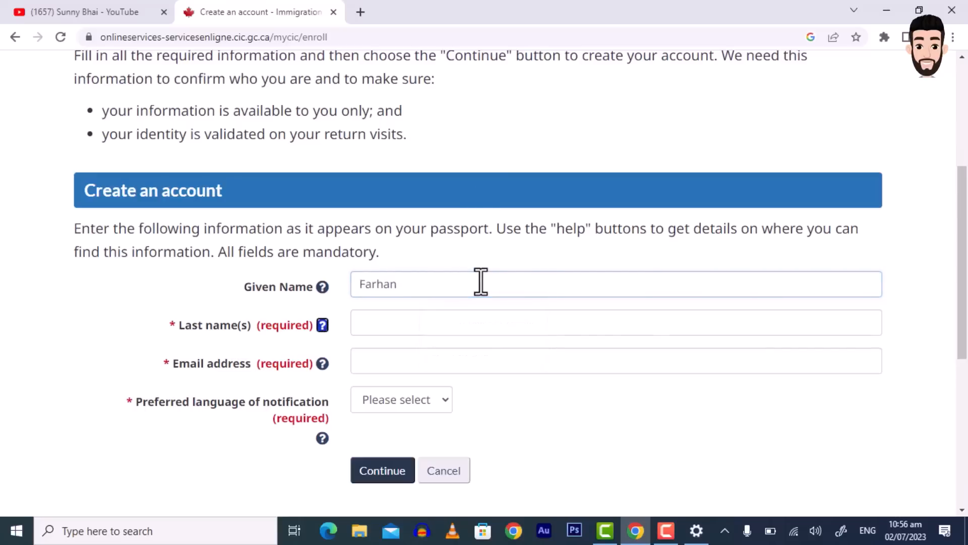
key("Tab")
key("Tab")
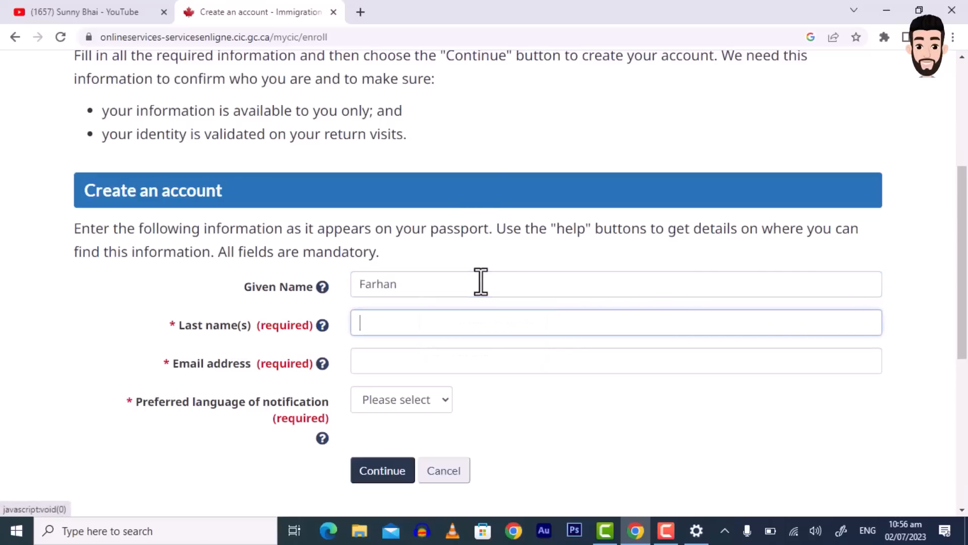
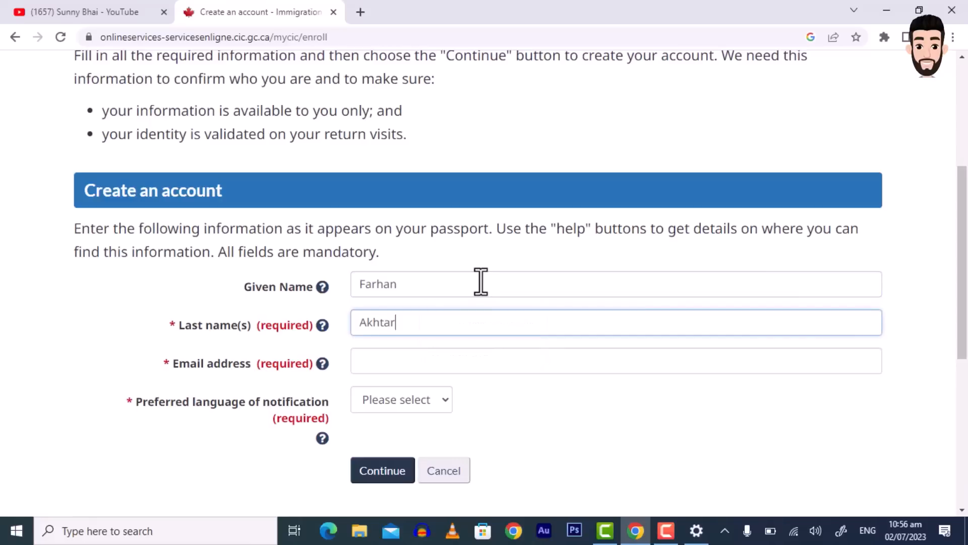
- Fill in the applicant's e-mail address and choose English as notification language
key("Tab")
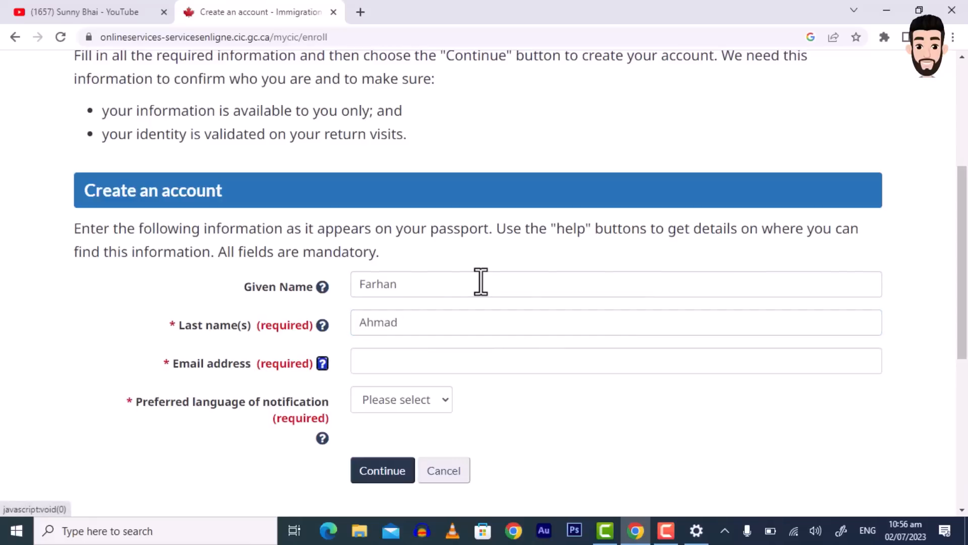
key("Tab")
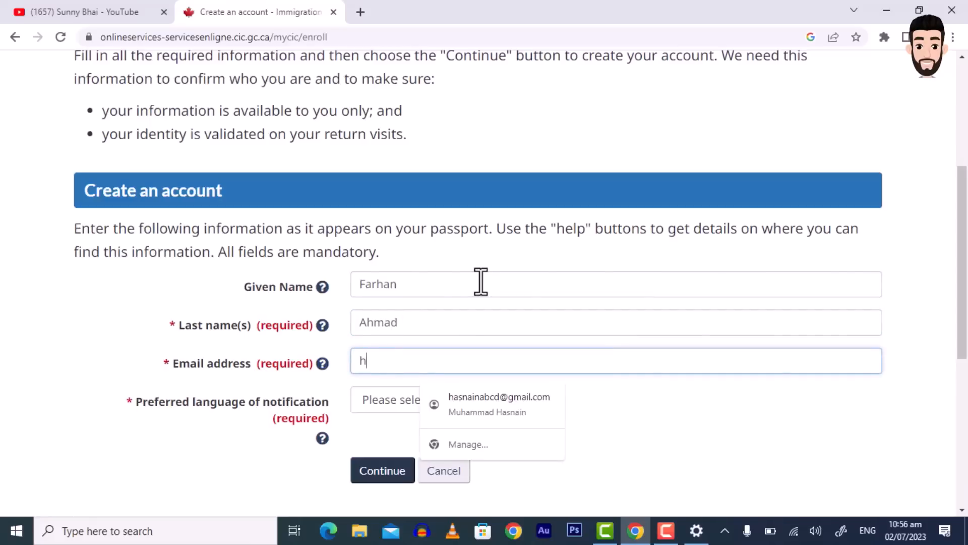
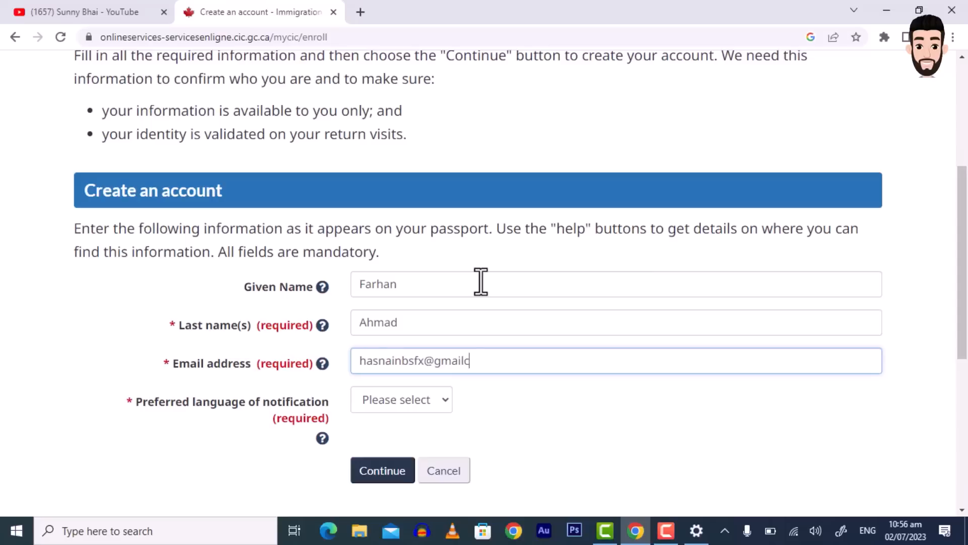
left_click(402, 400)
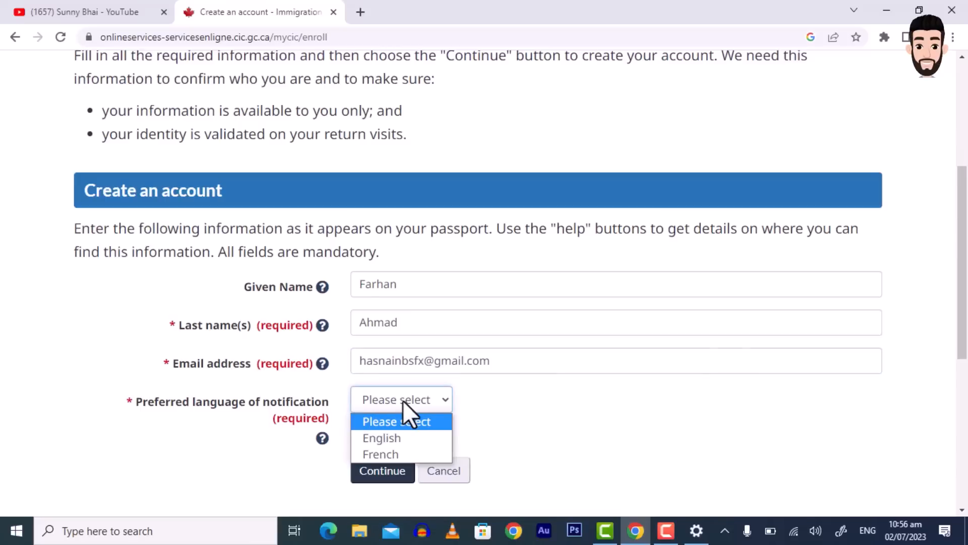
left_click(401, 440)
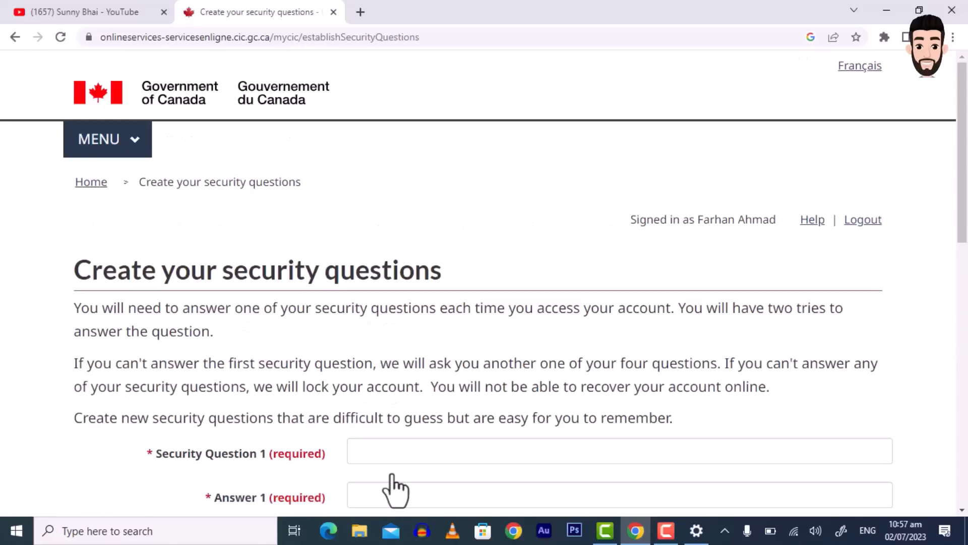
- Write a nickname security question with its secret answer and submit the security questions
left_click_drag(962, 226, 964, 324)
left_click(524, 207)
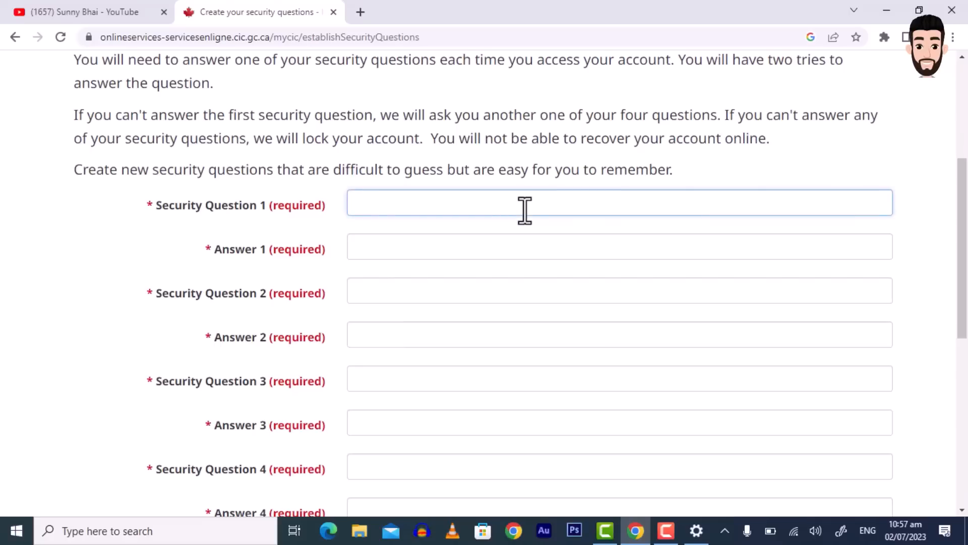
left_click_drag(964, 242, 966, 294)
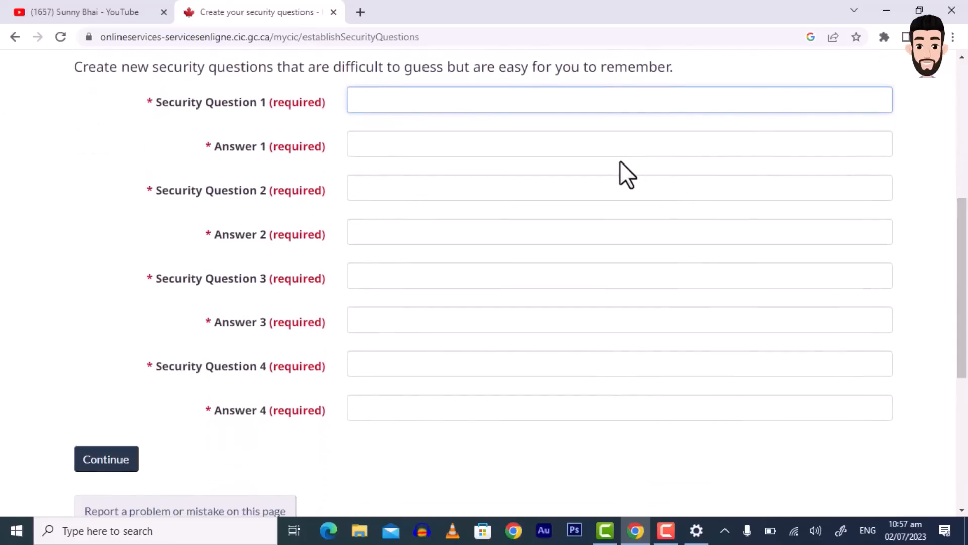
type("what is my nic")
key("BackSpace")
key("BackSpace")
key("BackSpace")
type("my nickname")
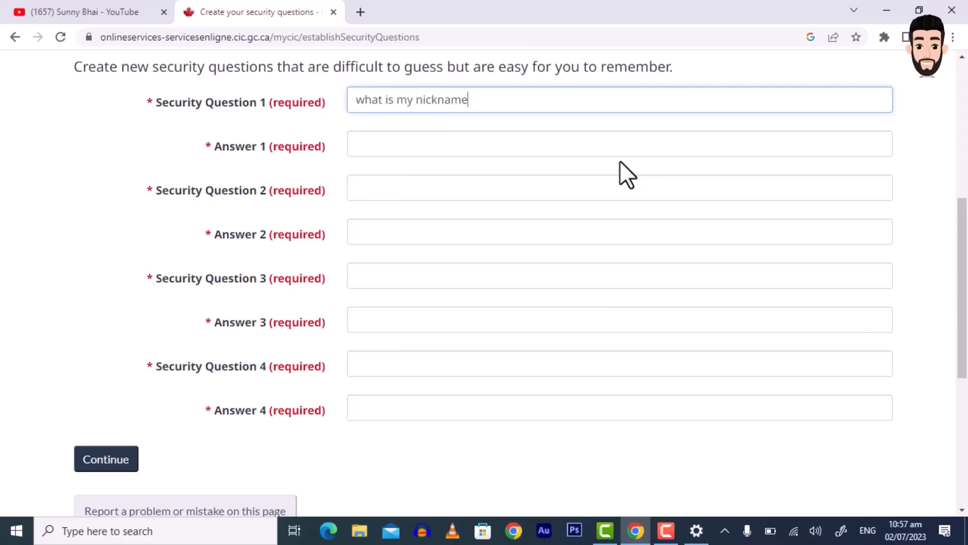
key("Tab")
key("Tab")
left_click(606, 145)
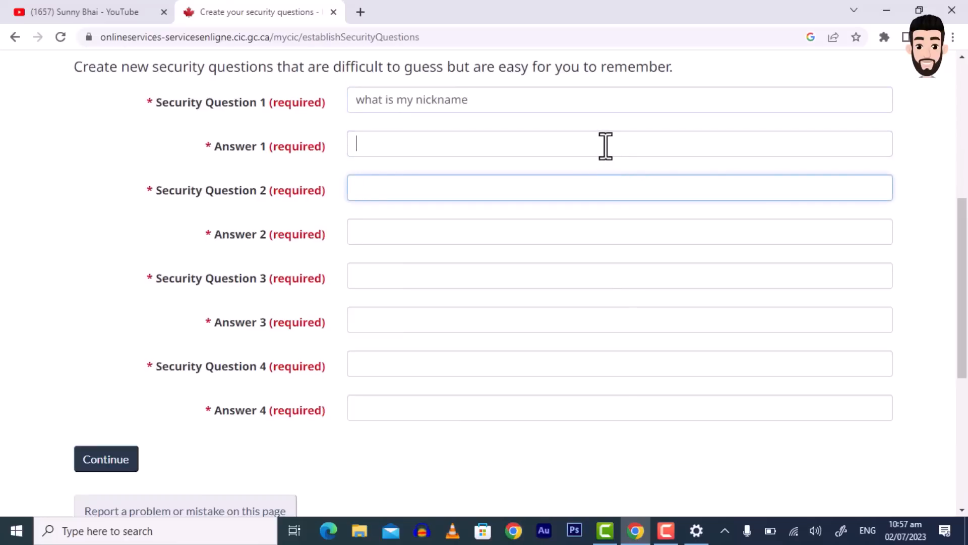
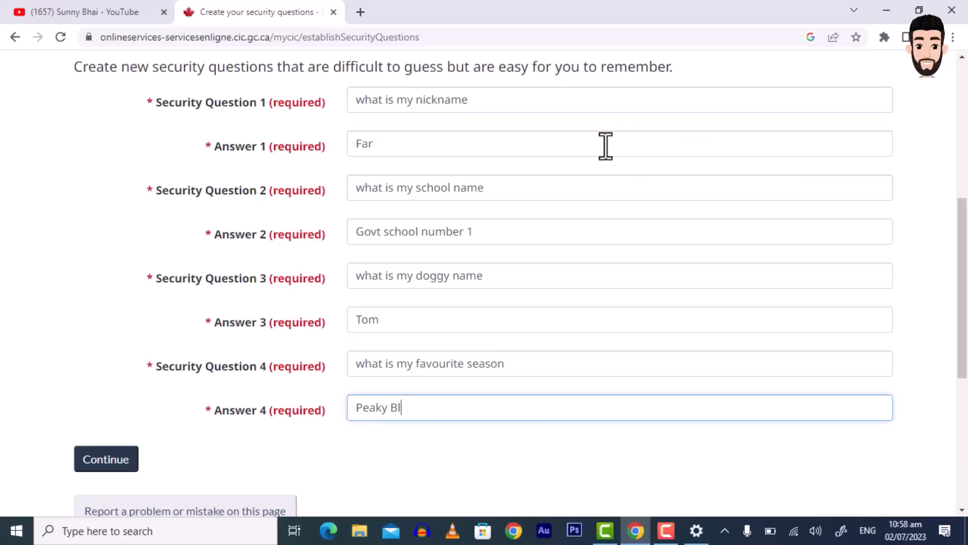
left_click(107, 463)
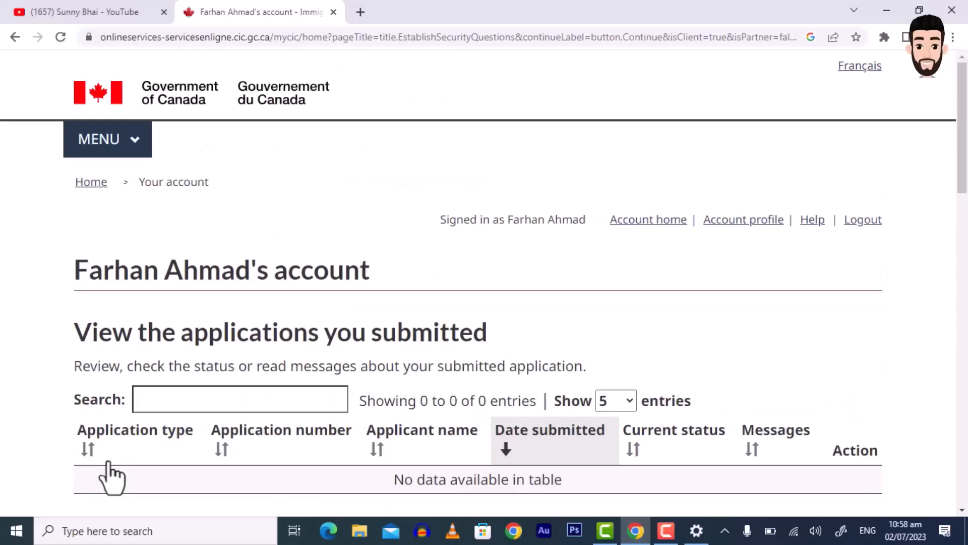
- Start a new application to come to Canada without a reference code
scroll(964, 242, "down", 5)
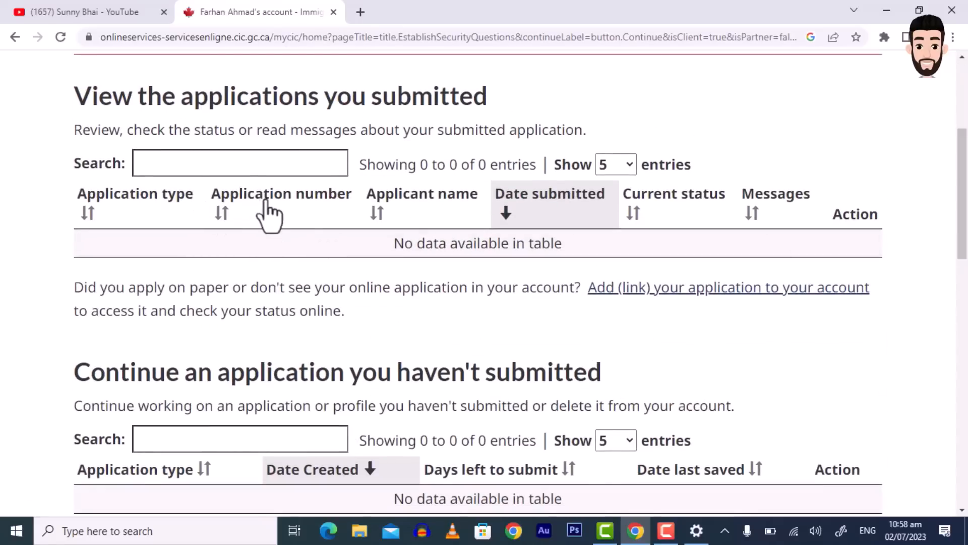
left_click_drag(966, 149, 967, 289)
left_click(117, 165)
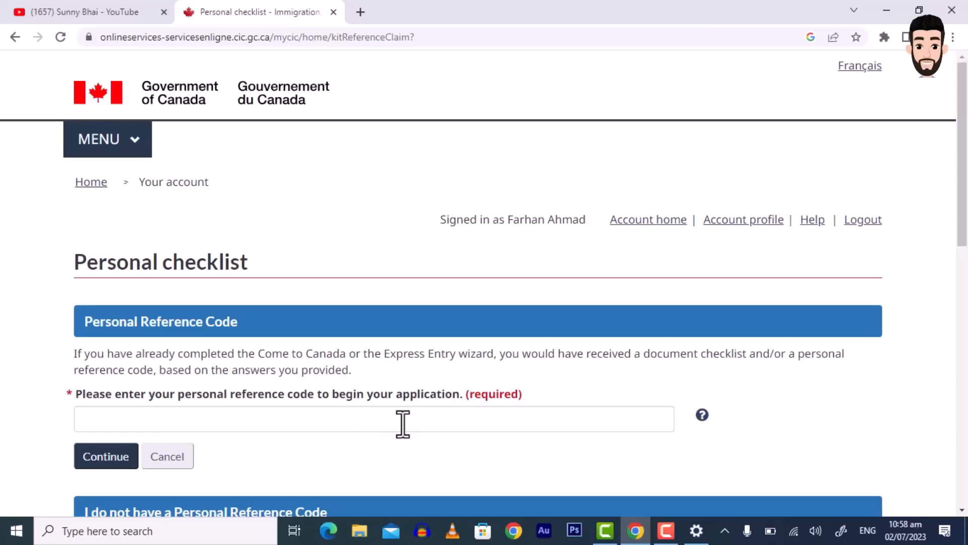
- Begin the Visitor visa, study and/or work permit eligibility questionnaire
scroll(402, 425, "down", 1)
scroll(484, 283, "down", 2)
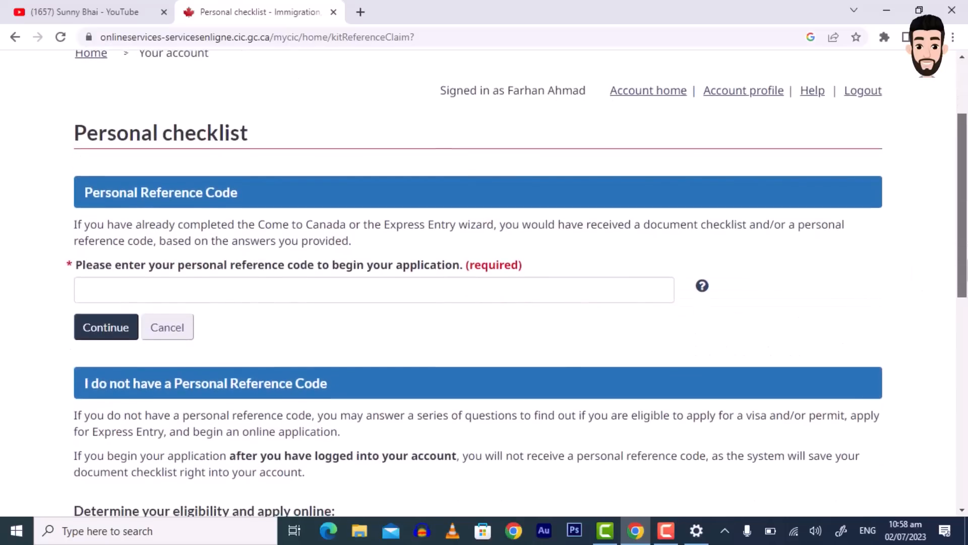
scroll(484, 284, "down", 3)
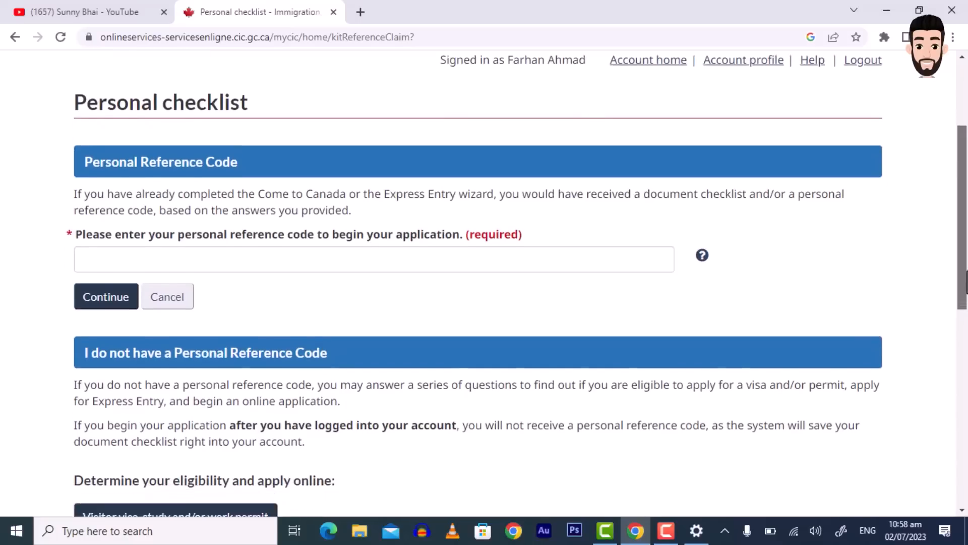
scroll(422, 378, "down", 1)
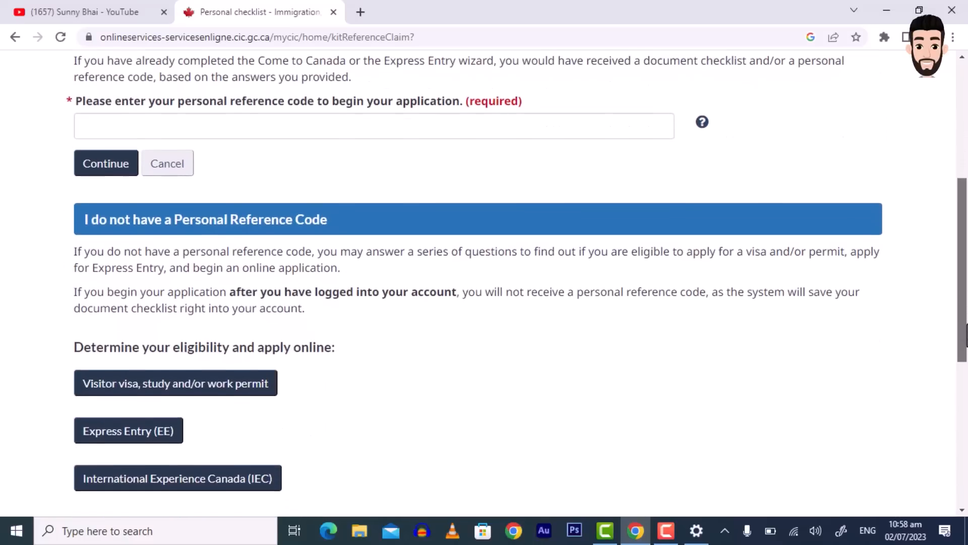
left_click(149, 387)
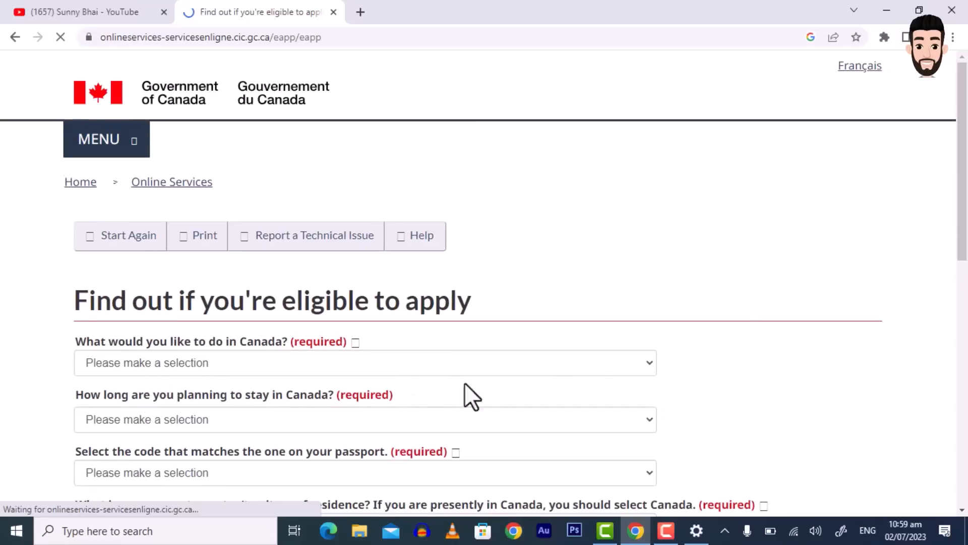
- Answer purpose Visit, stay less than 6 months, and passport code PAK (Pakistan)
scroll(464, 216, "down", 4)
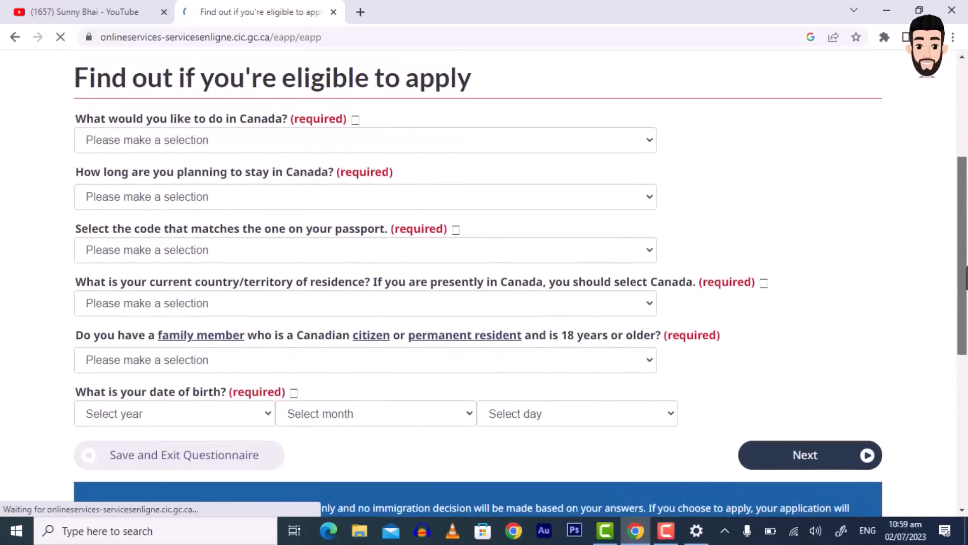
left_click(404, 149)
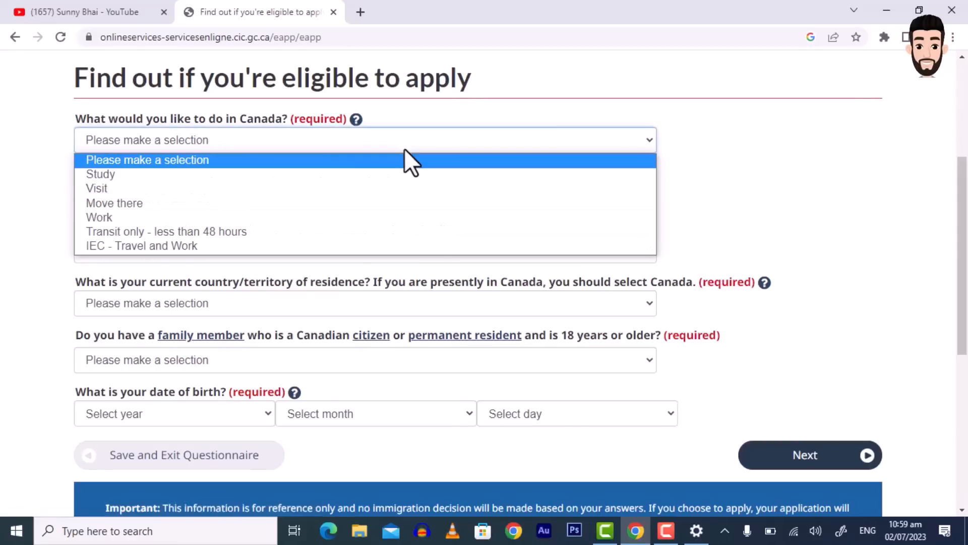
left_click(262, 190)
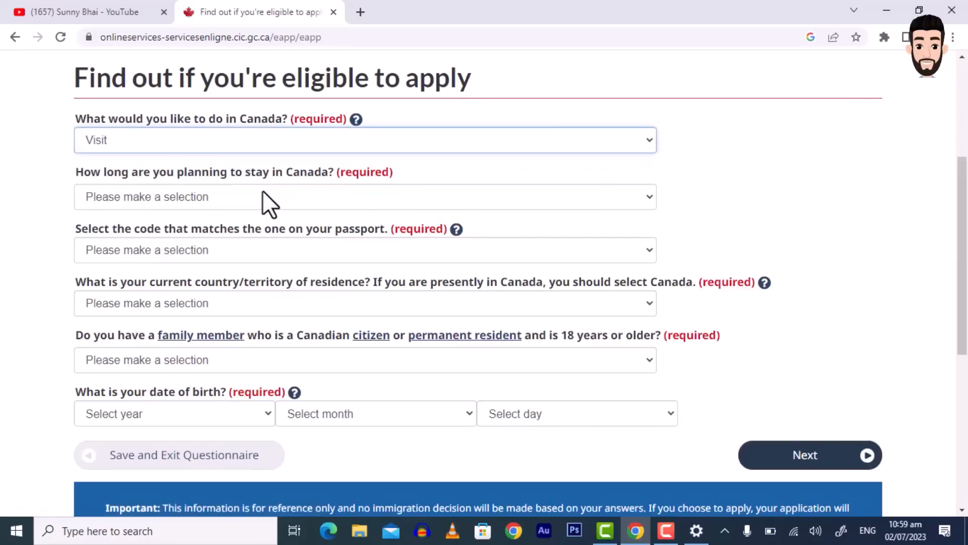
left_click(447, 203)
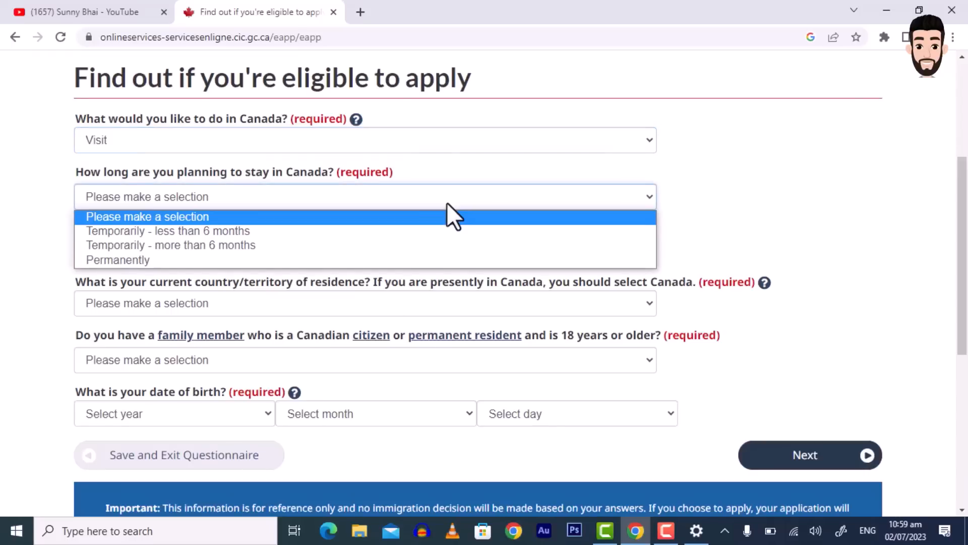
left_click(441, 231)
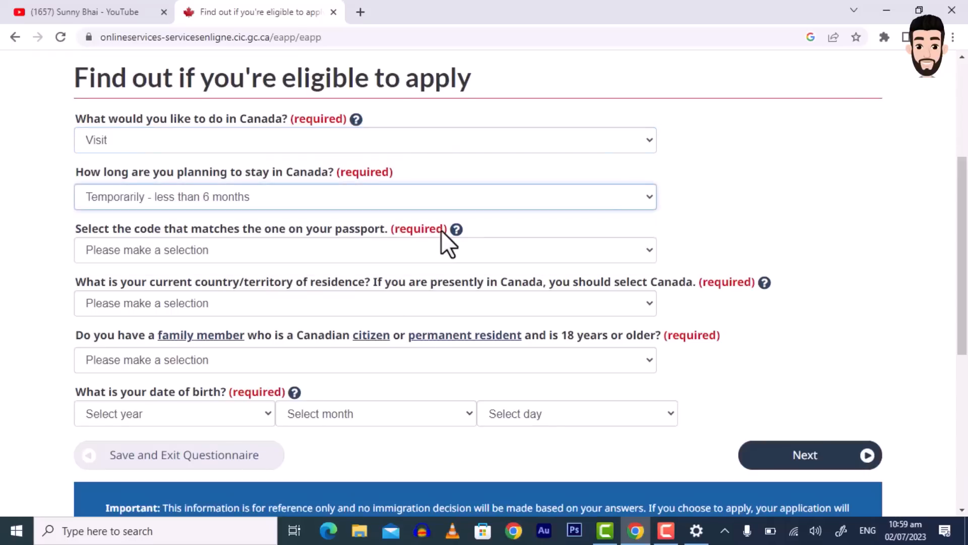
left_click(308, 243)
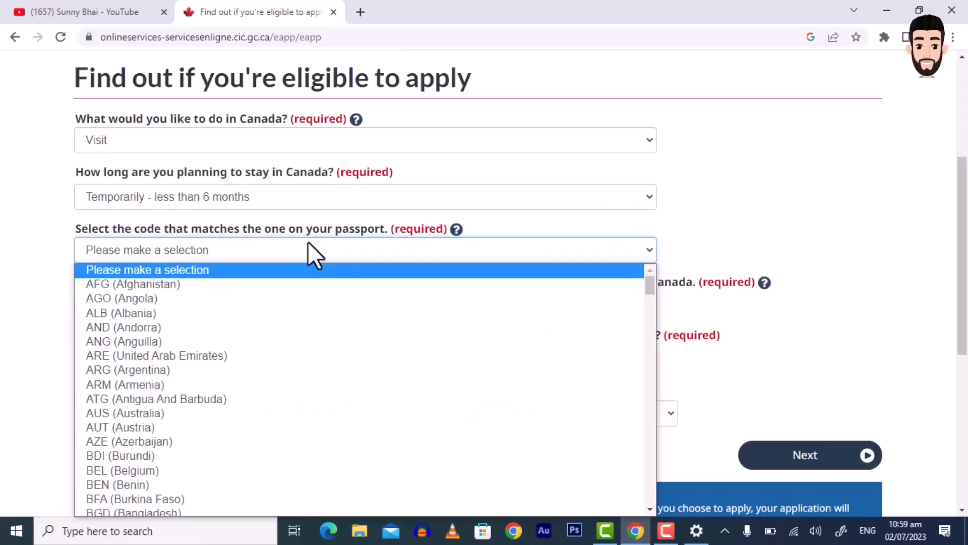
key("p")
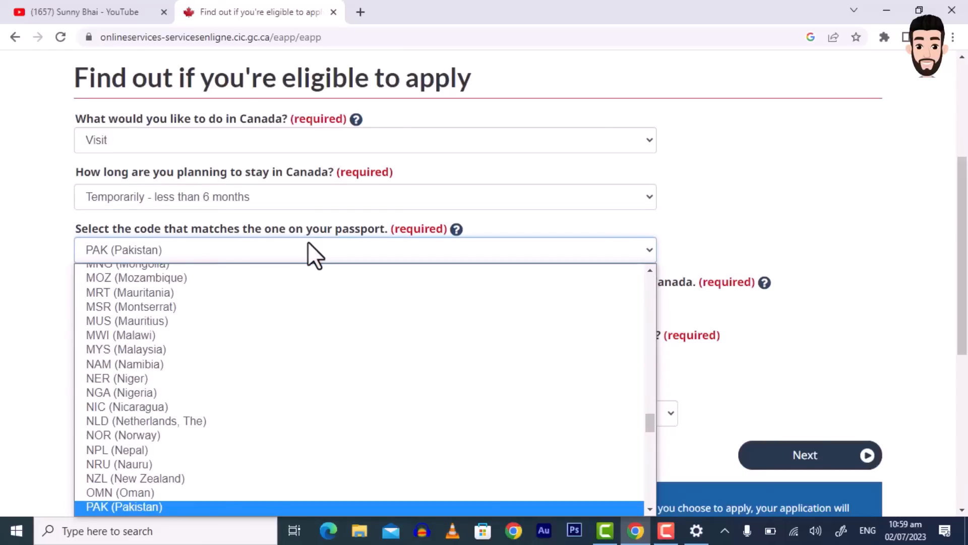
key("Return")
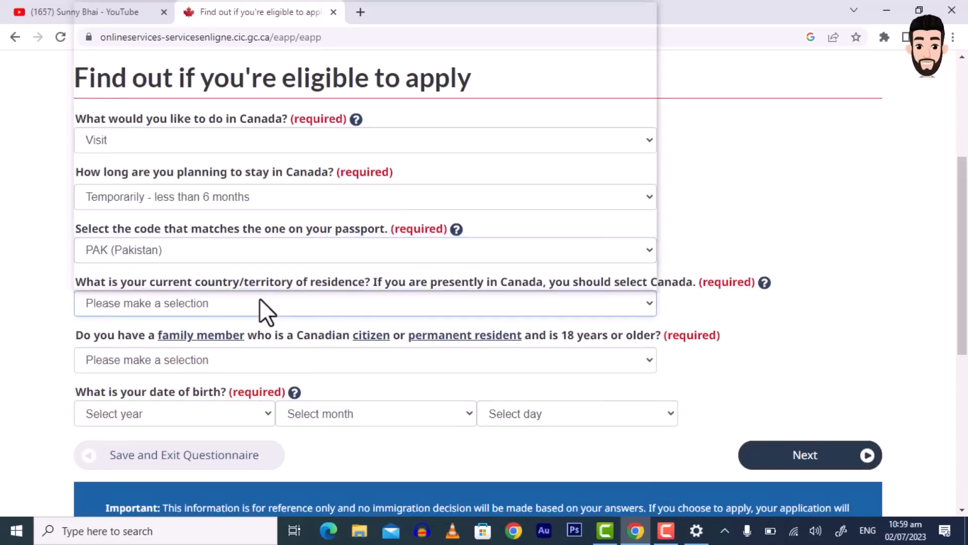
- Set country of residence to Pakistan and answer No to having a Canadian family member
left_click(259, 298)
key("p")
key("Return")
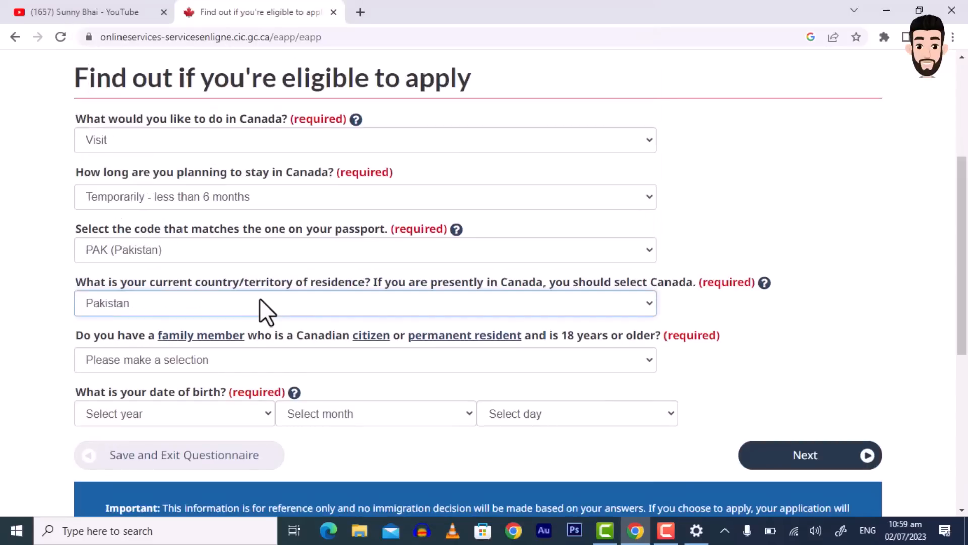
left_click(215, 362)
left_click(215, 363)
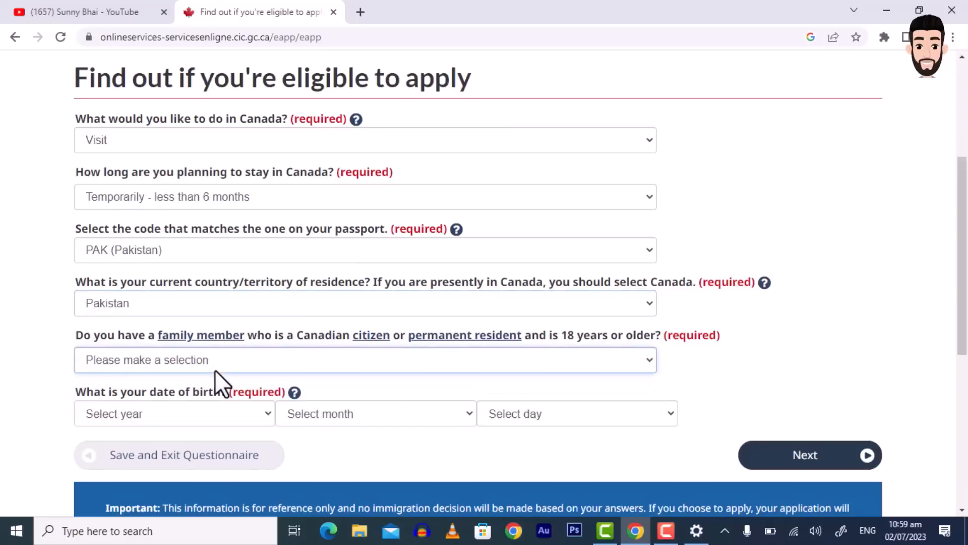
left_click(215, 365)
key("n")
key("Return")
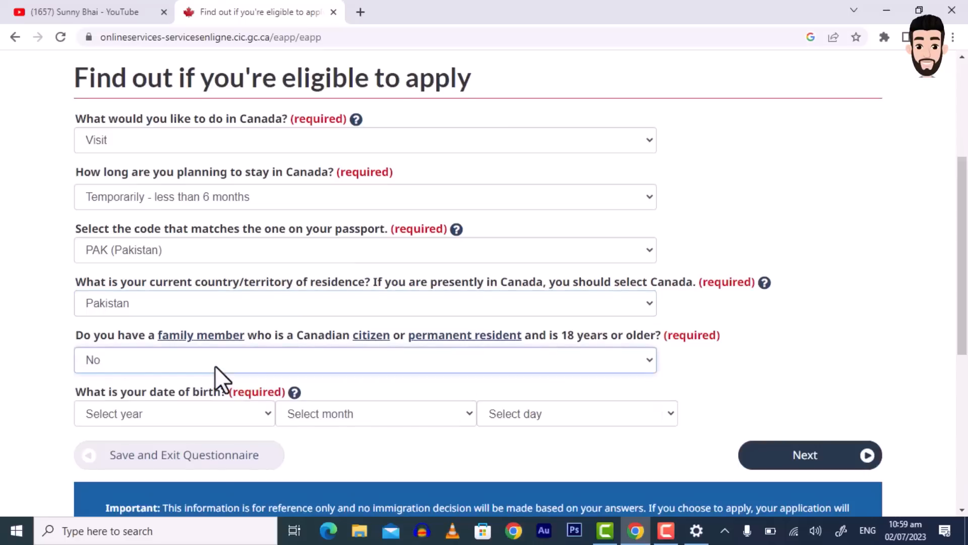
- Set the date of birth to 18 September 1998
left_click(200, 418)
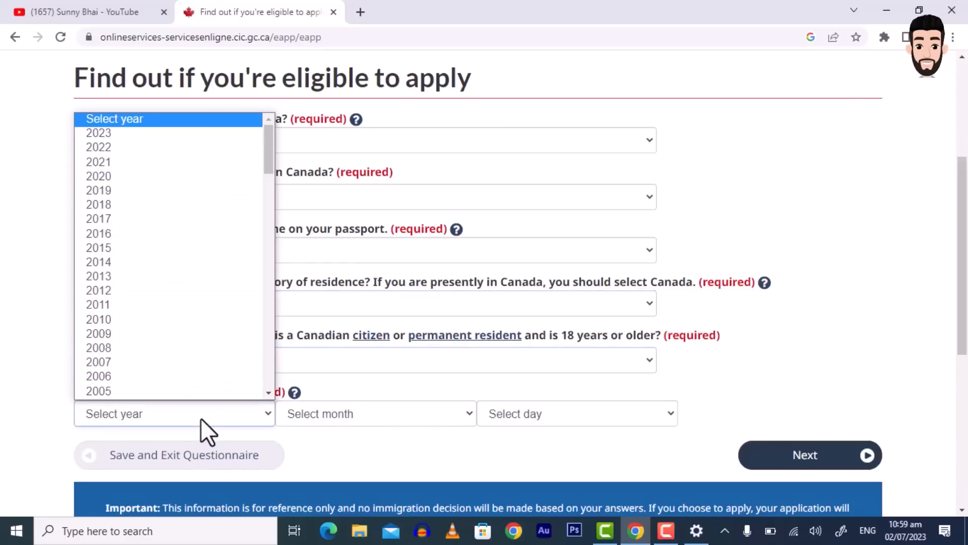
type("2003")
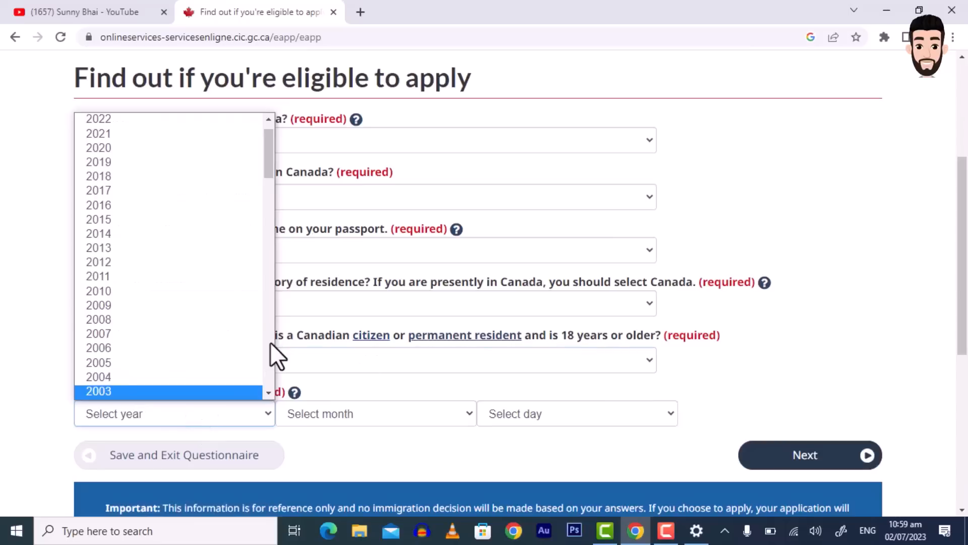
scroll(270, 342, "down", 10)
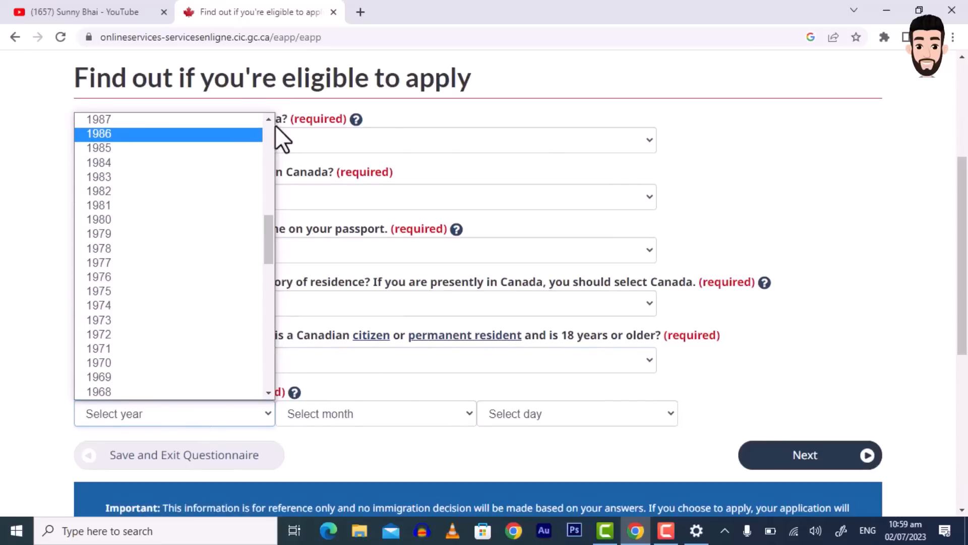
scroll(267, 145, "up", 12)
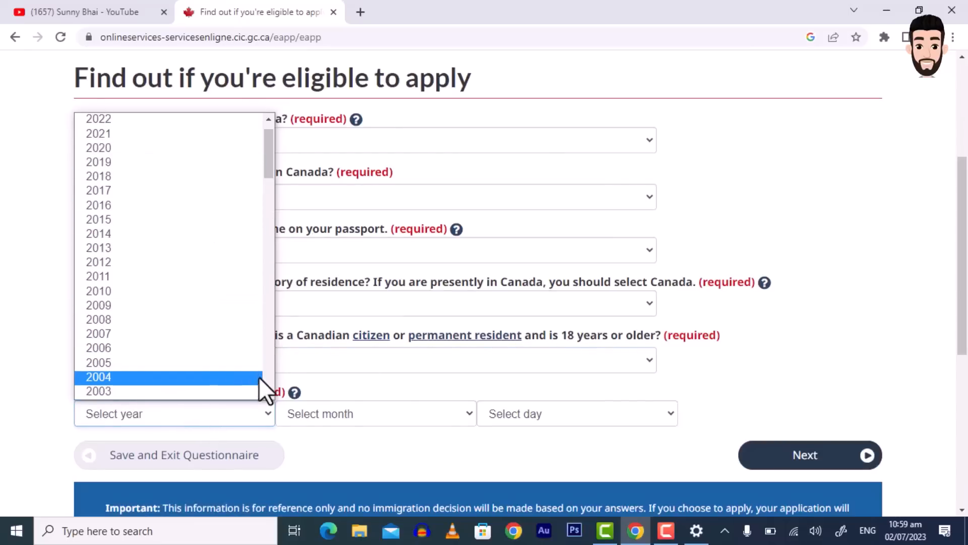
scroll(264, 391, "down", 3)
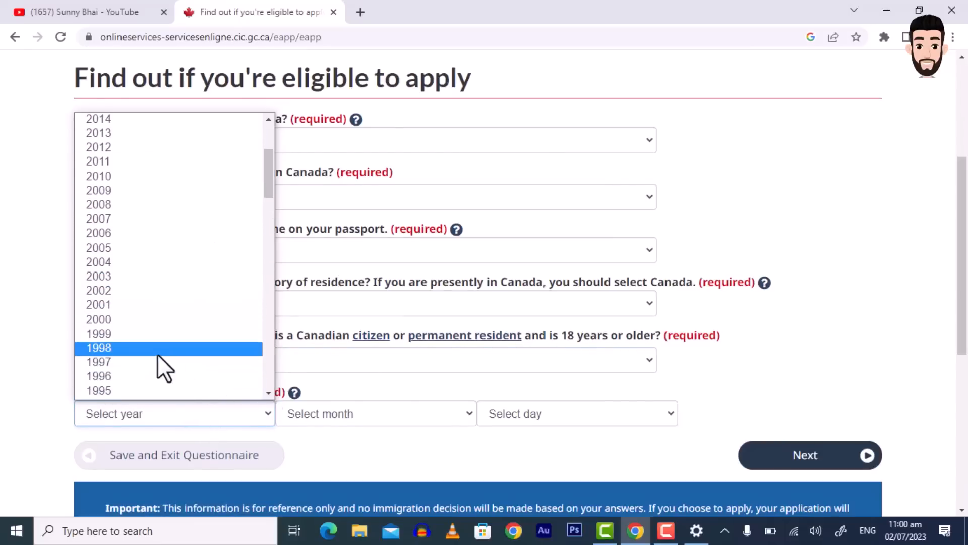
left_click(157, 351)
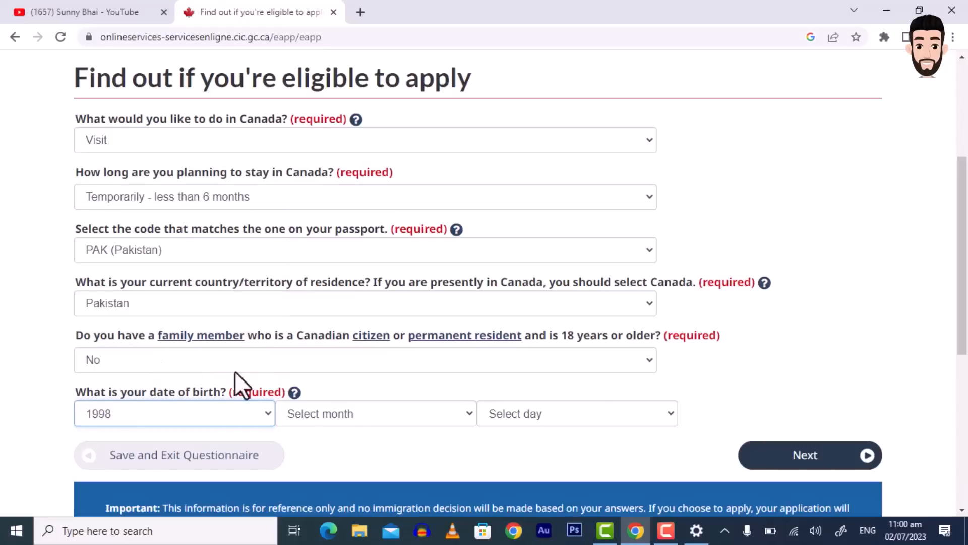
left_click(391, 410)
left_click(349, 345)
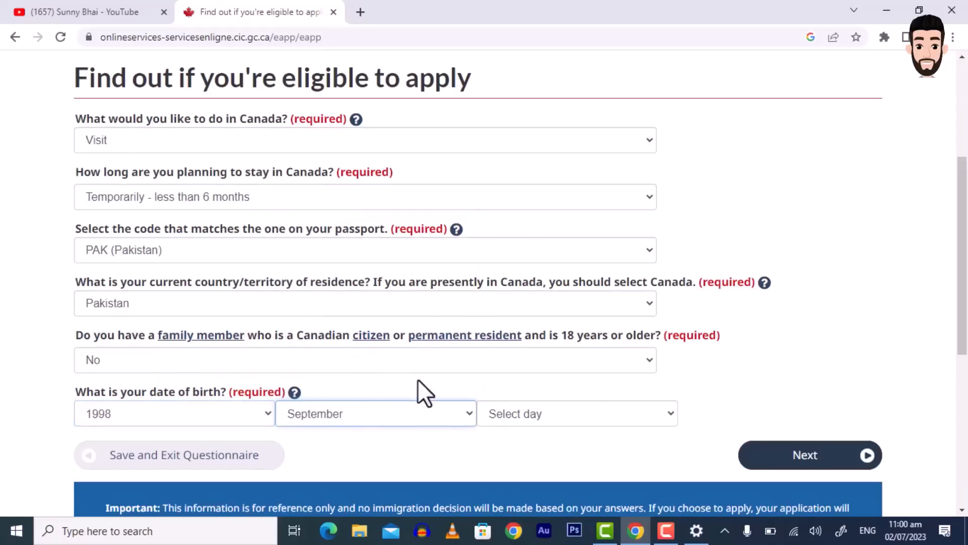
left_click(512, 405)
left_click(512, 383)
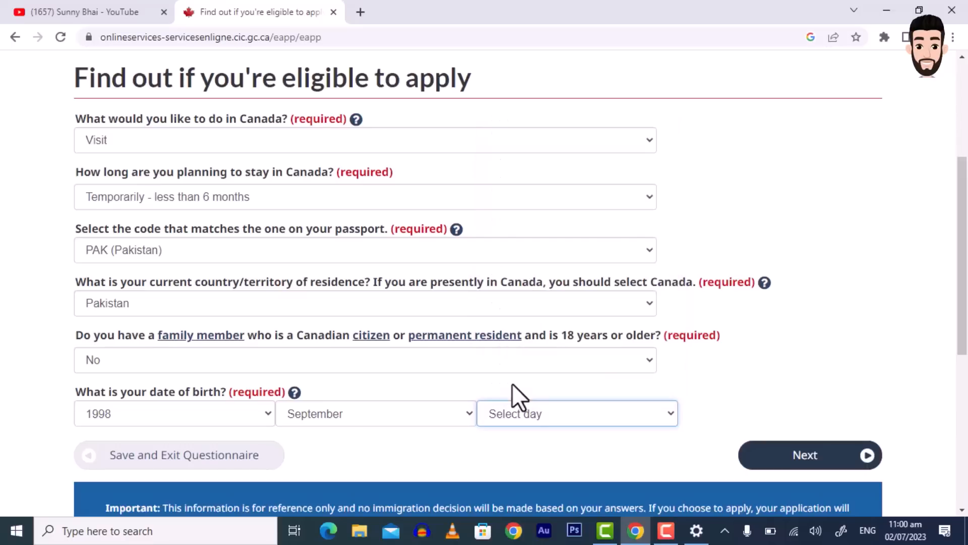
left_click(541, 405)
left_click(541, 404)
scroll(605, 379, "down", 3)
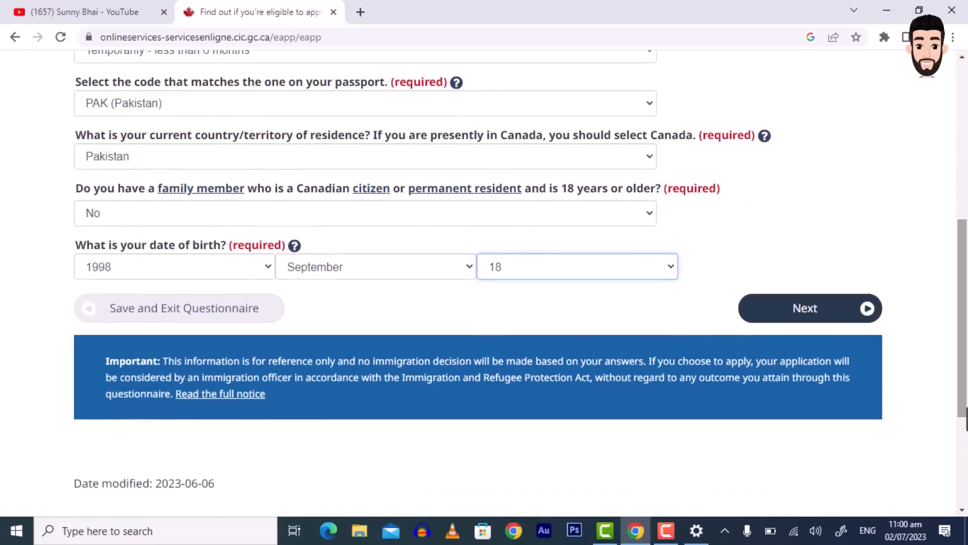
- Submit the first answers, then answer No to Canadian and US permanent residency
left_click(776, 308)
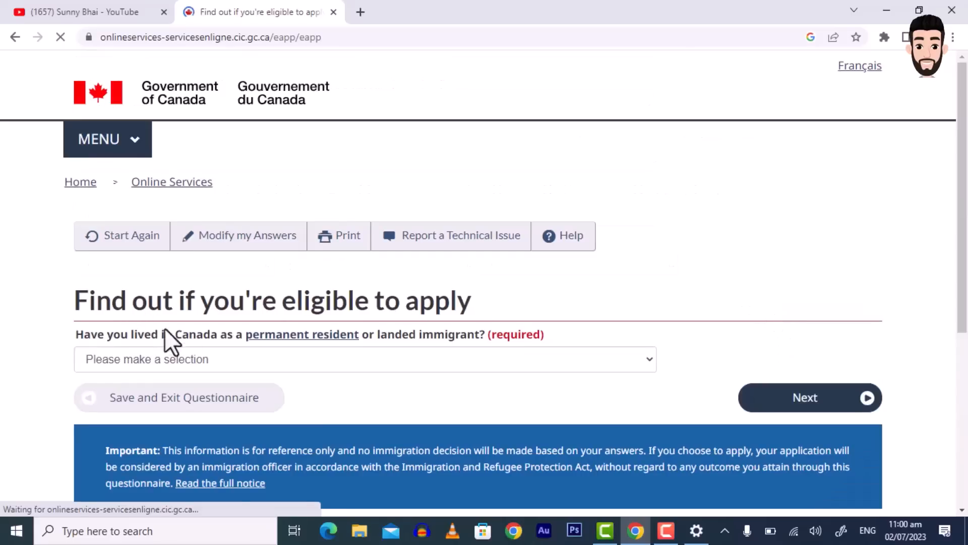
left_click(484, 368)
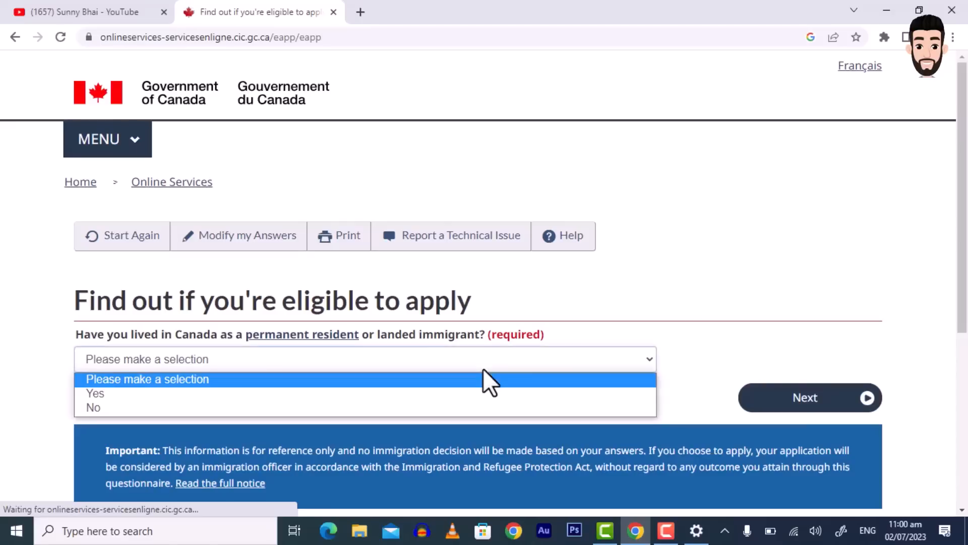
left_click(413, 409)
left_click(851, 396)
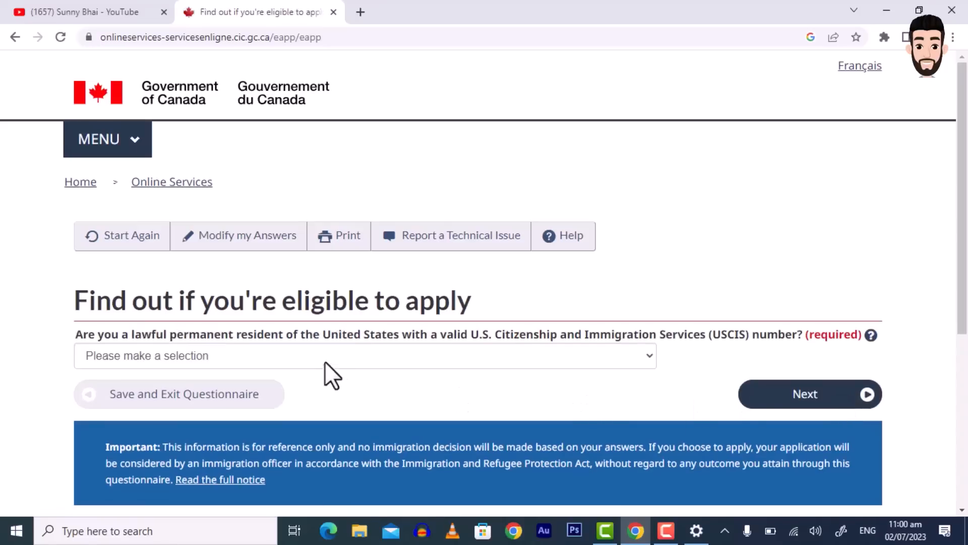
left_click(482, 359)
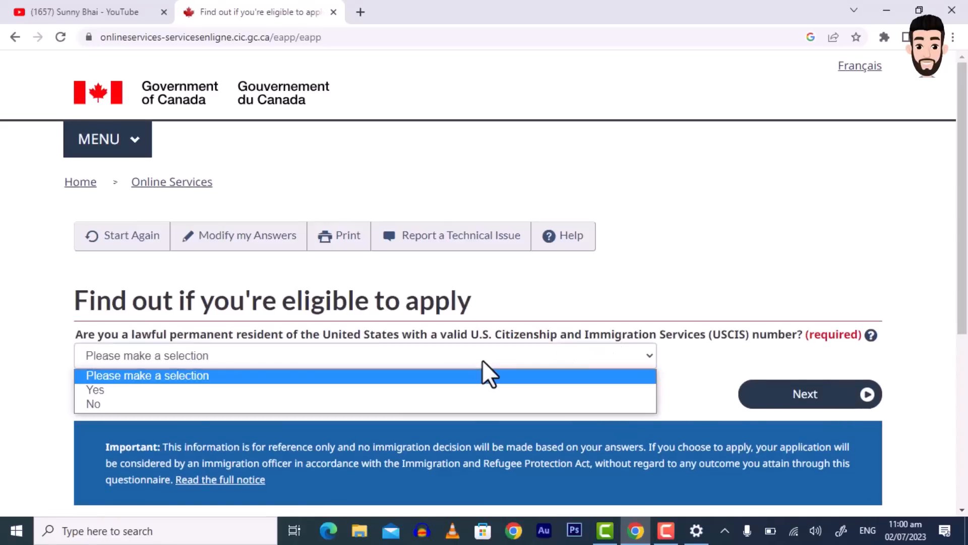
left_click(345, 410)
left_click(798, 397)
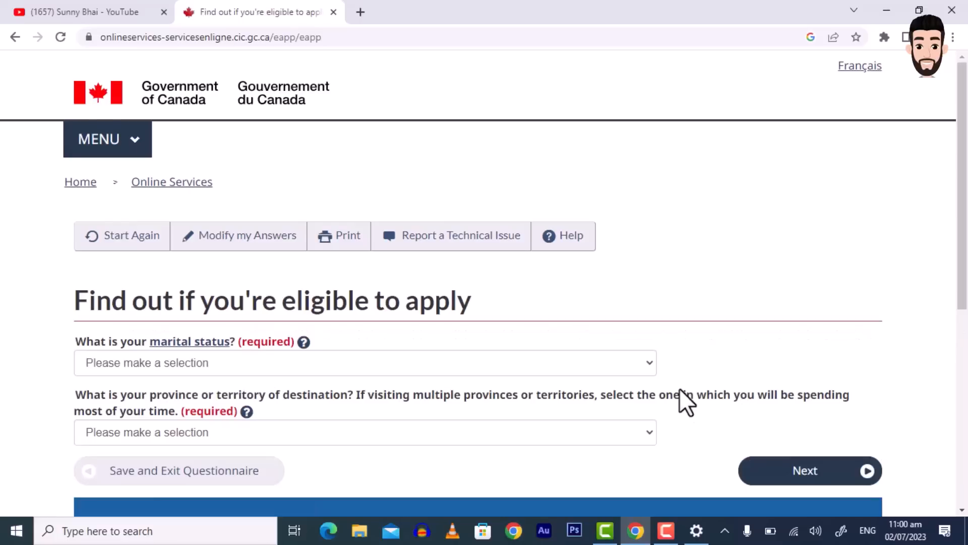
- Set marital status to Married and destination province to Ontario, then submit
left_click(492, 362)
left_click(398, 397)
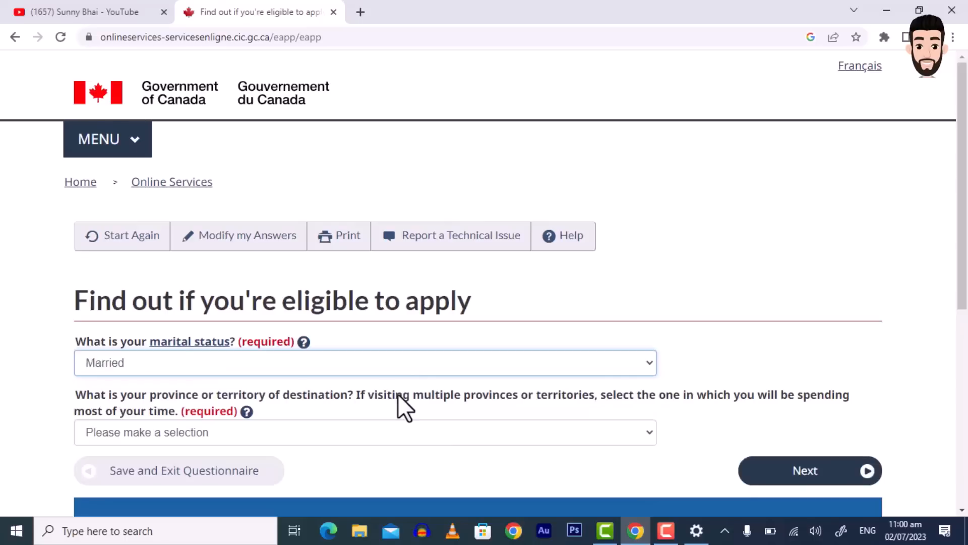
left_click(407, 433)
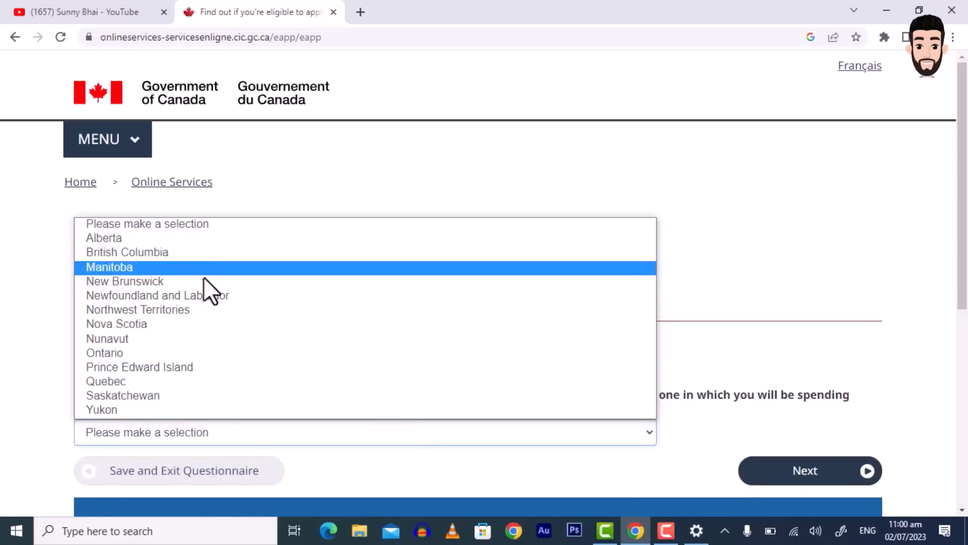
left_click(183, 353)
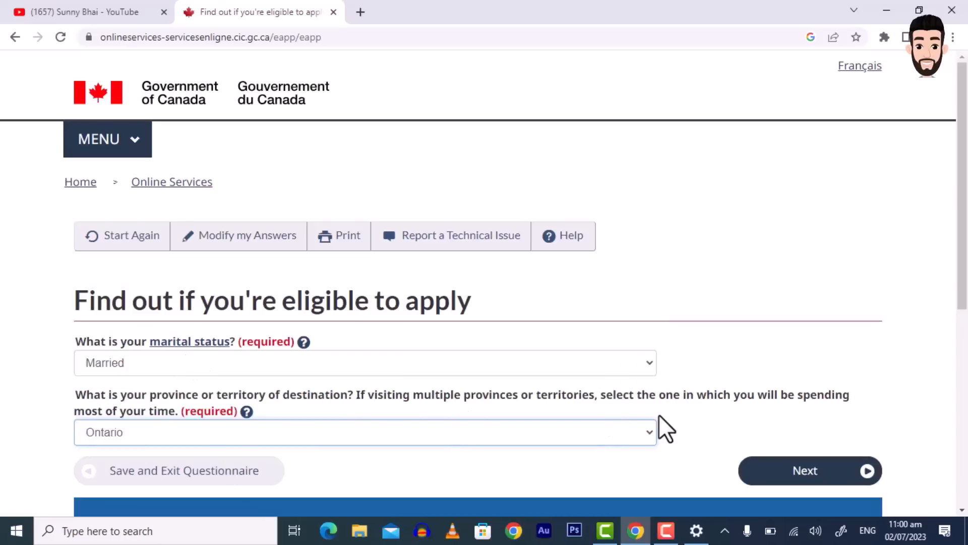
scroll(383, 500, "down", 2)
scroll(382, 500, "down", 1)
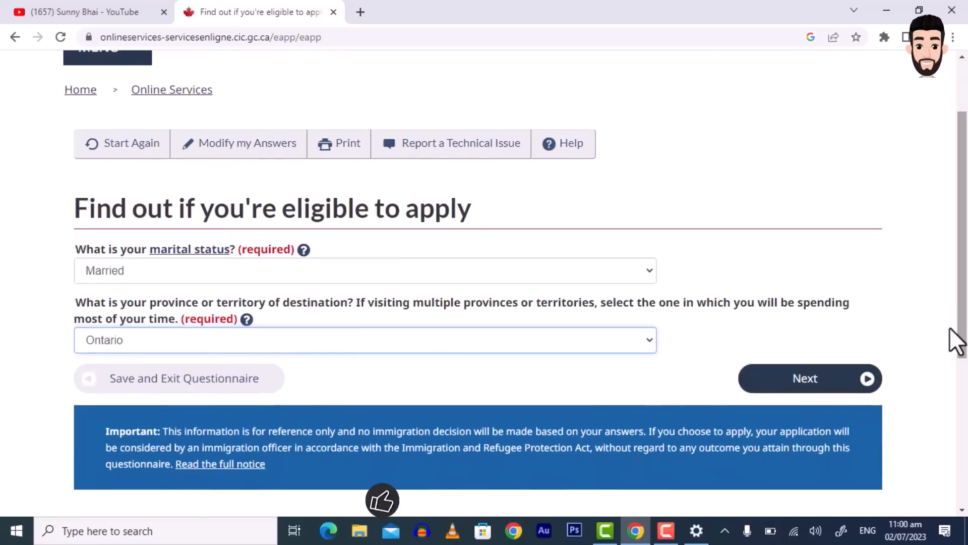
left_click(816, 388)
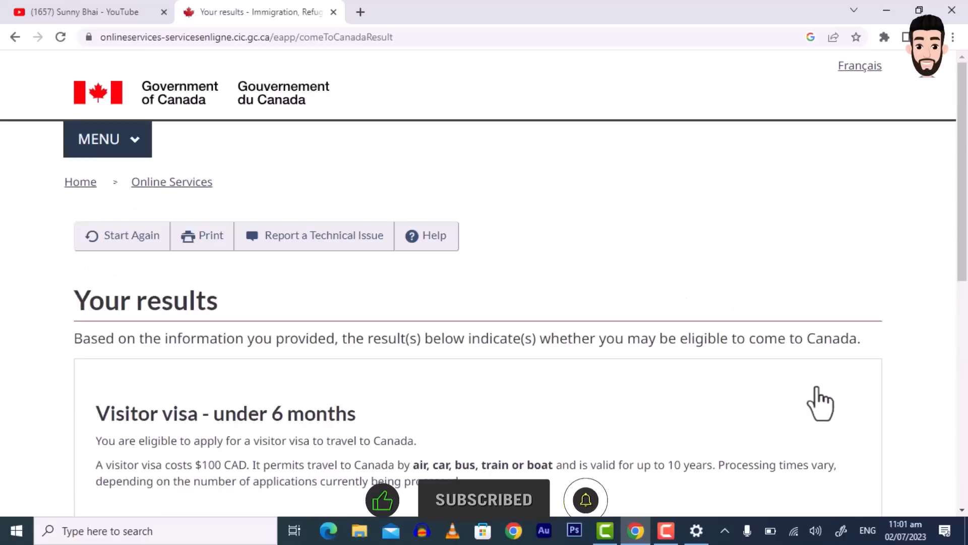
- Review the Visitor visa - under 6 months result, noting its $100 CAD cost, and continue
scroll(966, 234, "down", 1)
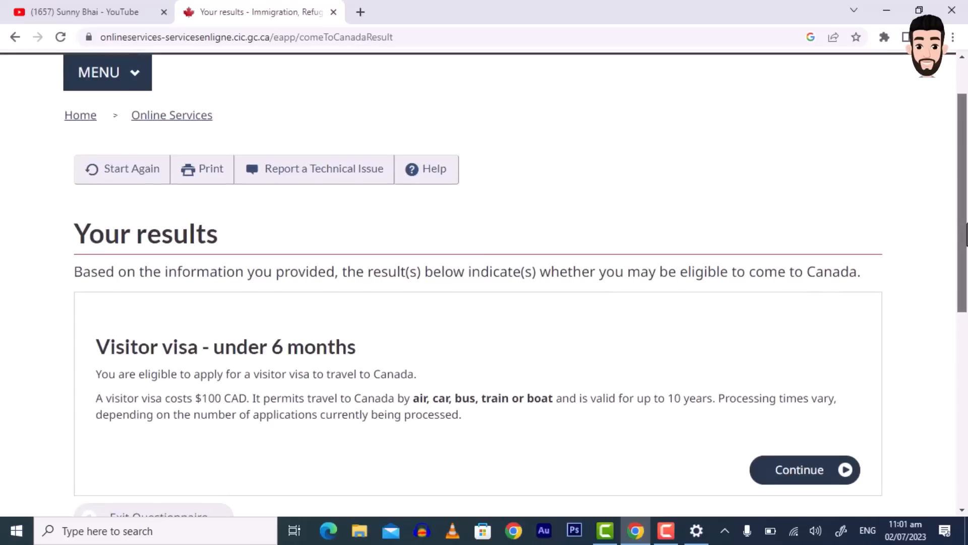
scroll(967, 234, "down", 2)
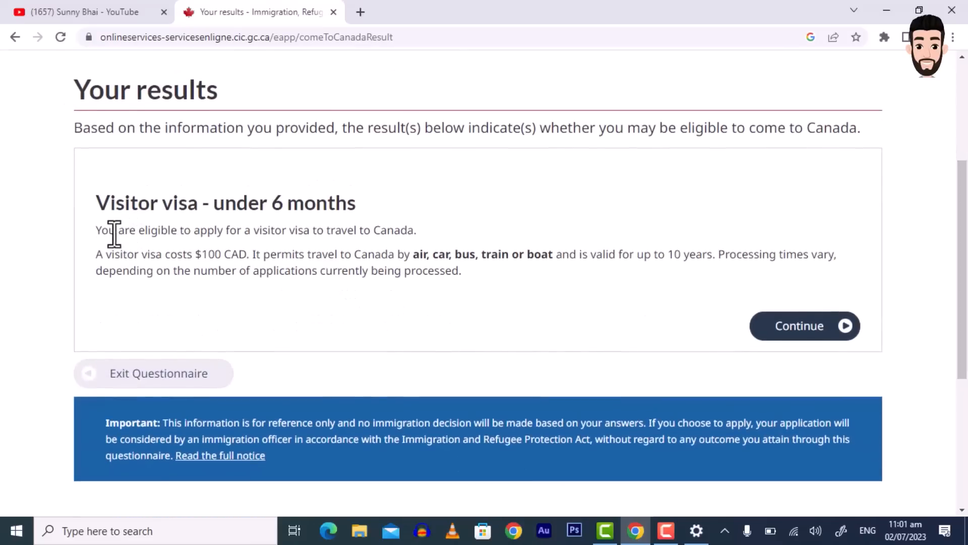
left_click_drag(96, 254, 526, 299)
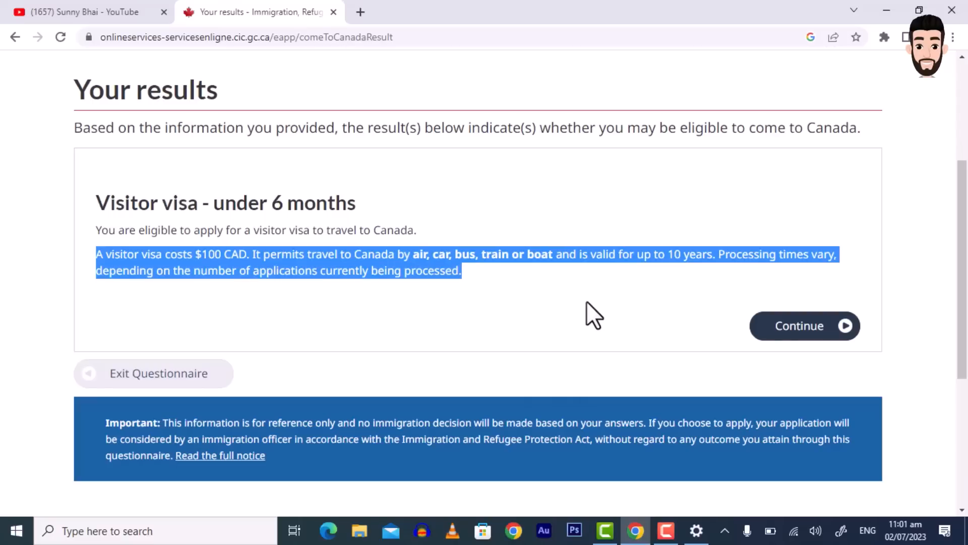
left_click(808, 337)
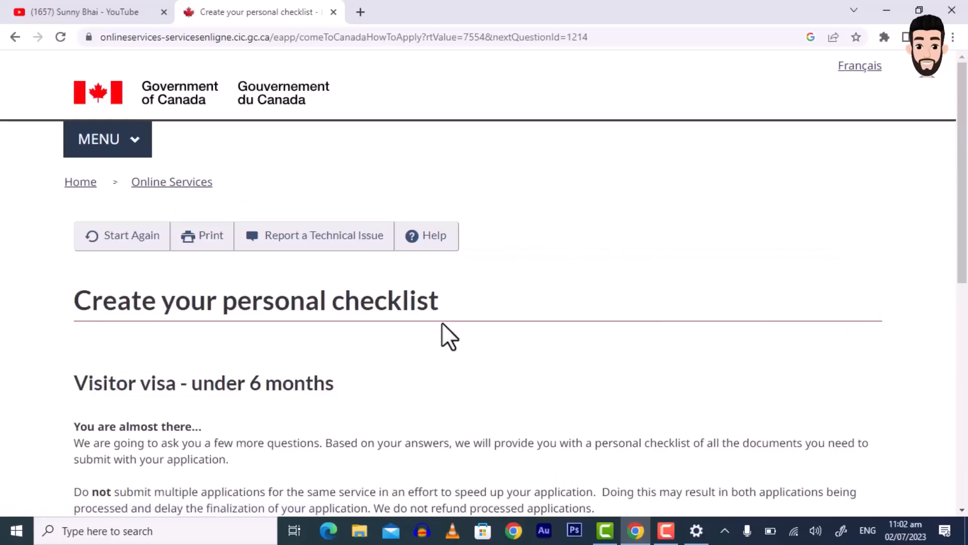
- Move past the Create your personal checklist introduction to the visit purpose question
scroll(484, 282, "down", 6)
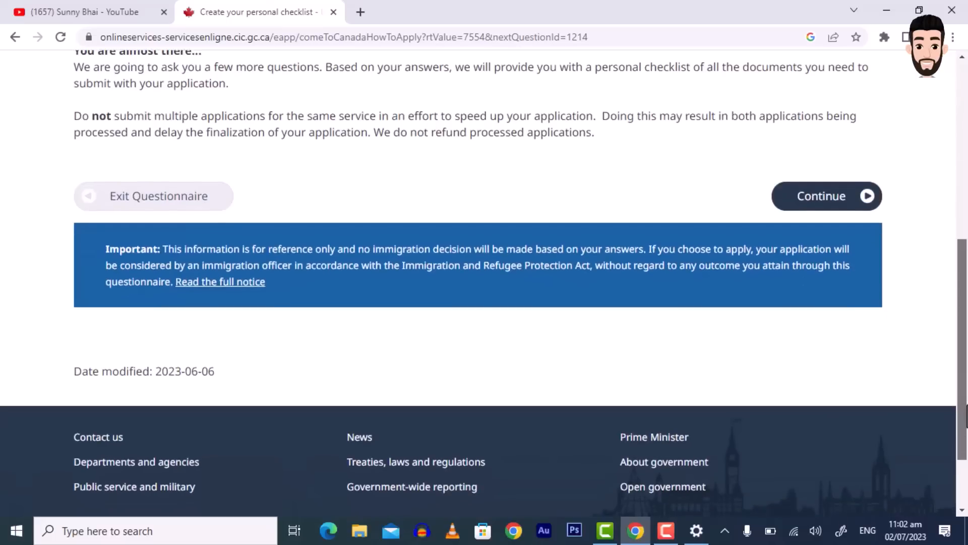
scroll(733, 333, "up", 2)
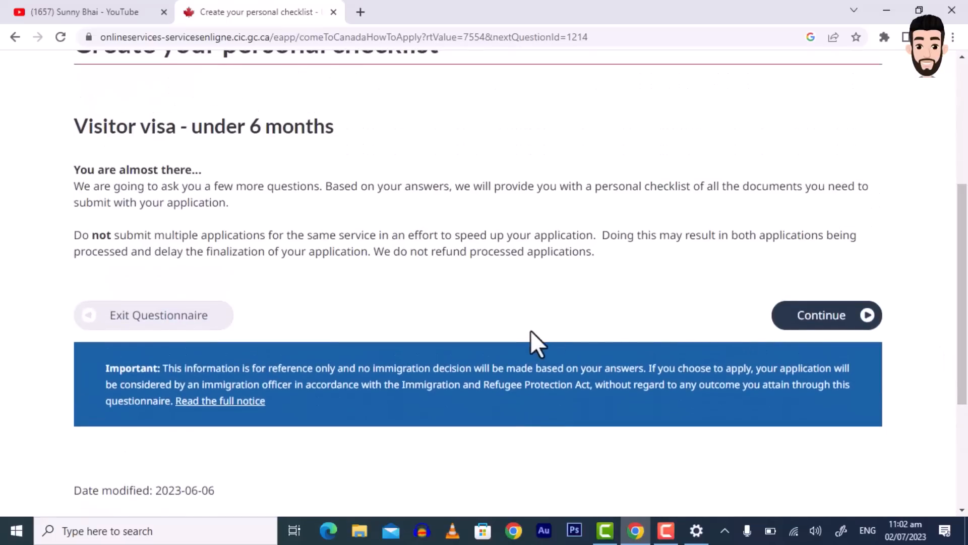
left_click(847, 319)
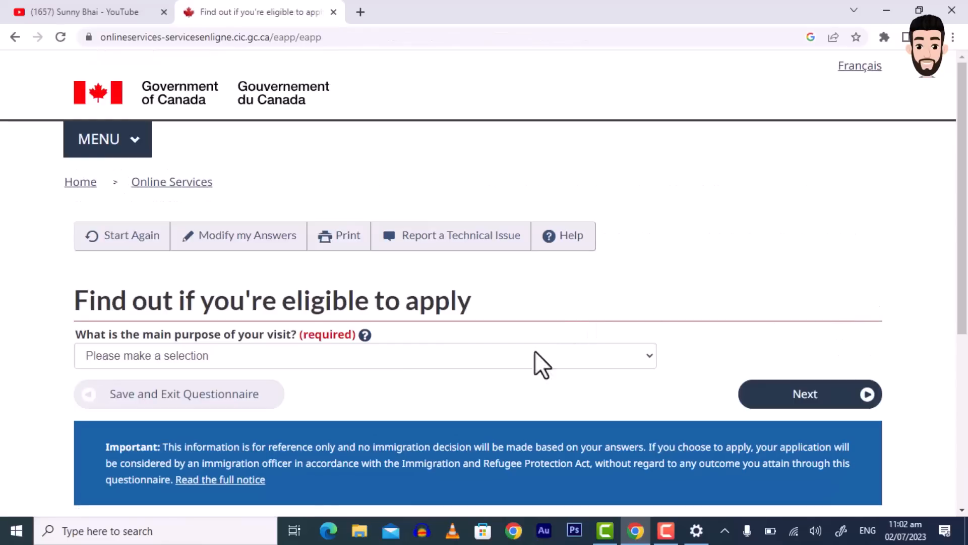
- Set the main purpose of the visit to Tourism and submit it
left_click(552, 366)
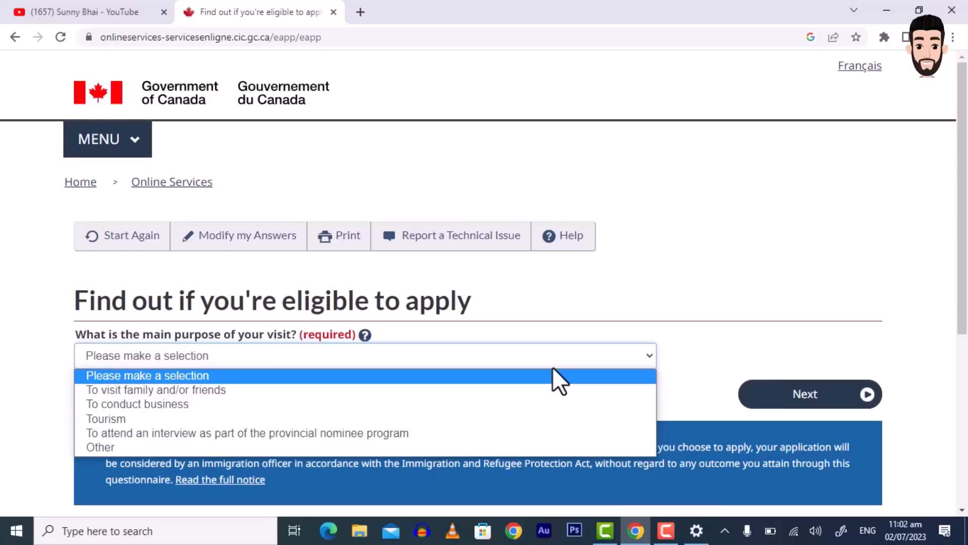
left_click(394, 420)
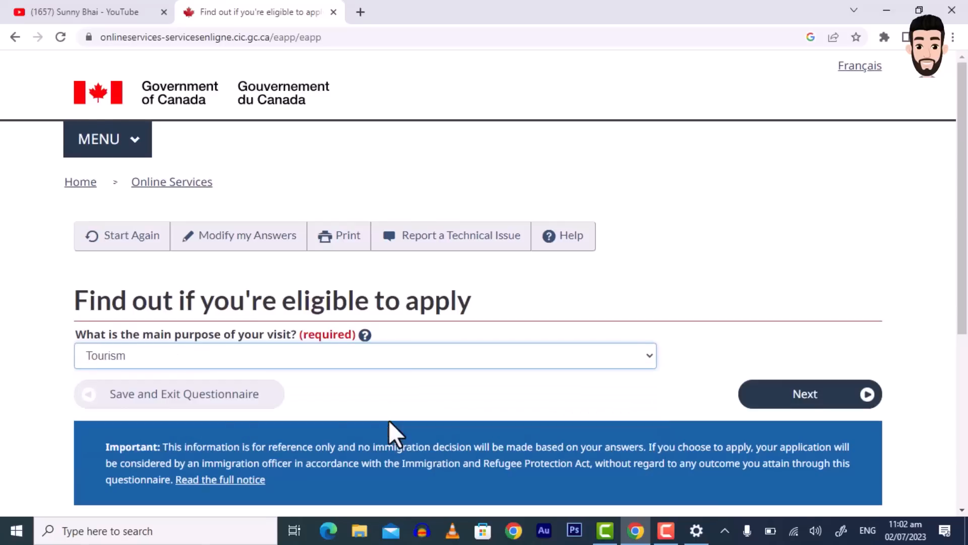
left_click(849, 399)
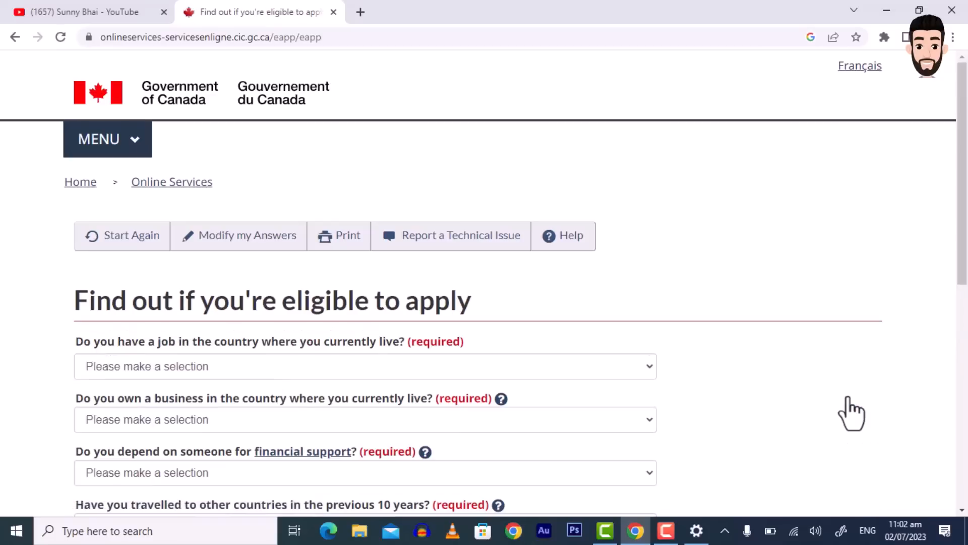
- Answer Yes to having a job, No to business and financial support, Yes to recent travel
left_click(504, 361)
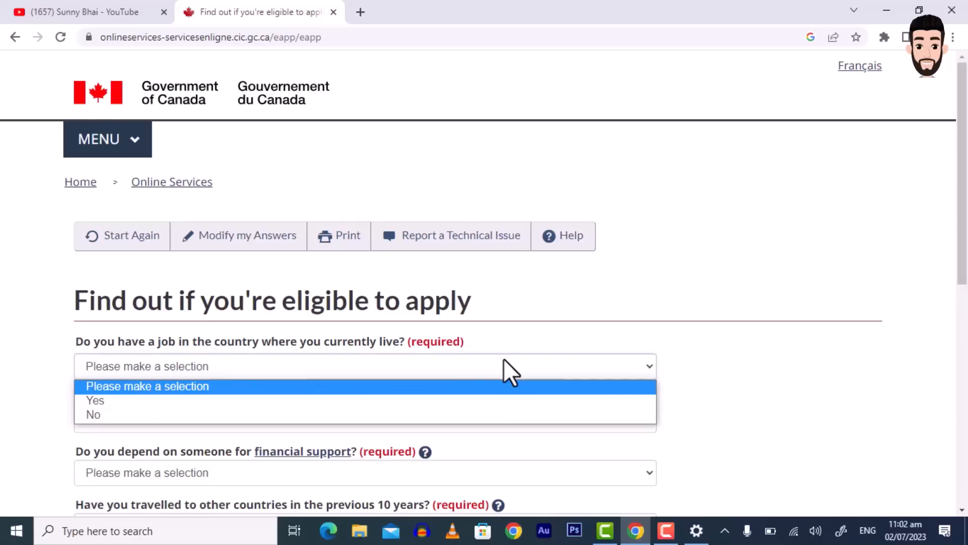
left_click(377, 401)
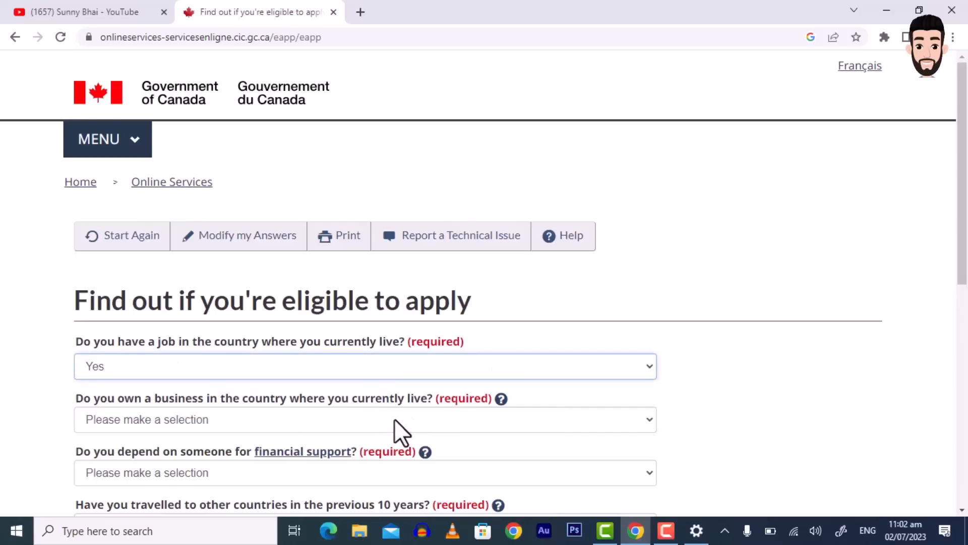
left_click(395, 419)
left_click(383, 465)
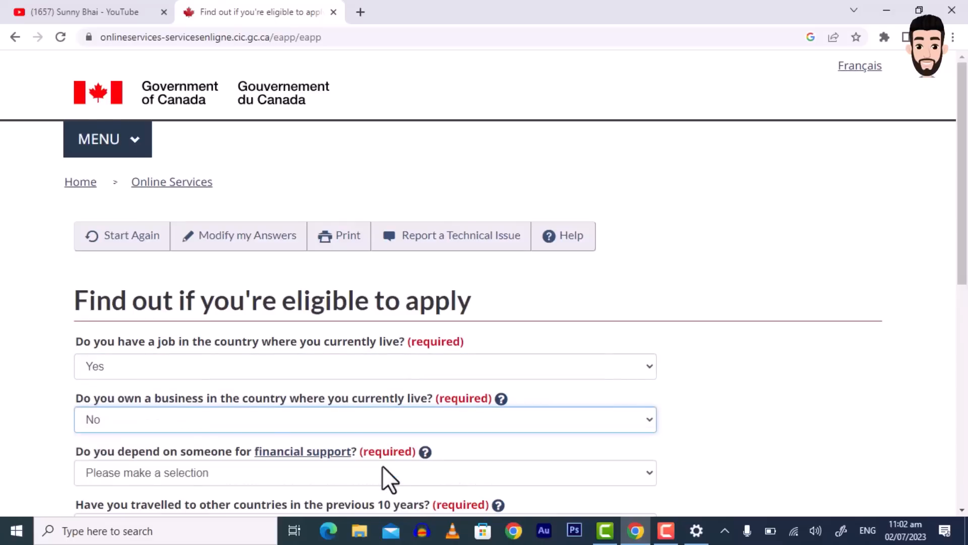
scroll(383, 474, "down", 5)
scroll(429, 197, "up", 1)
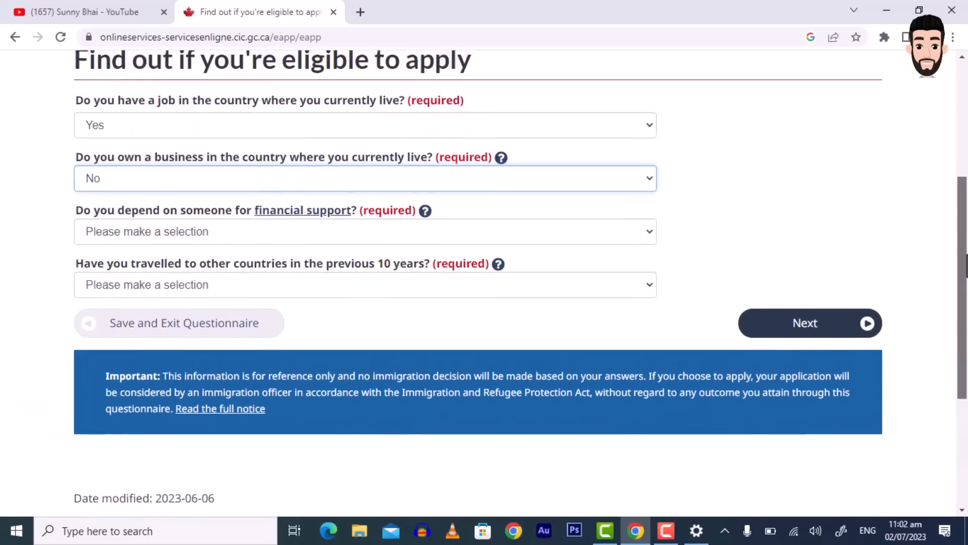
left_click(389, 218)
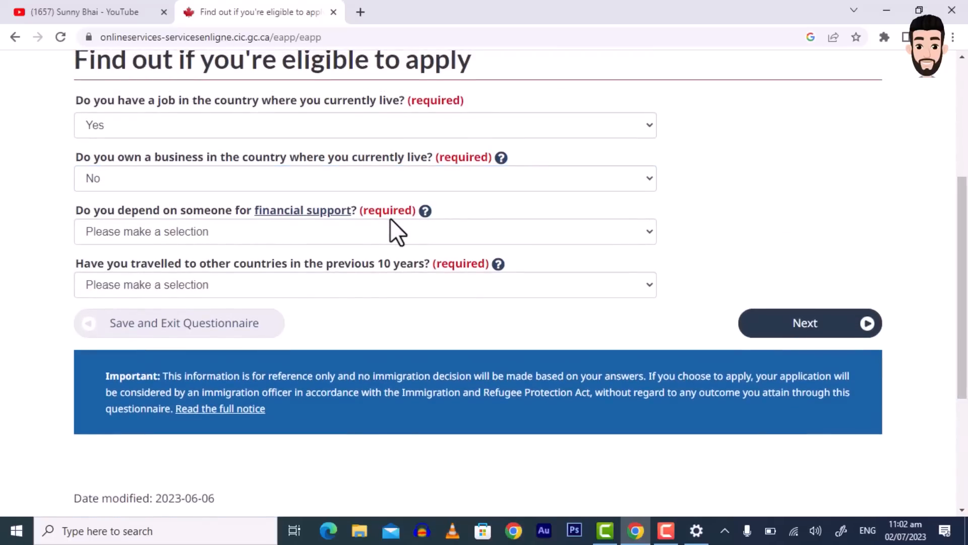
left_click(388, 229)
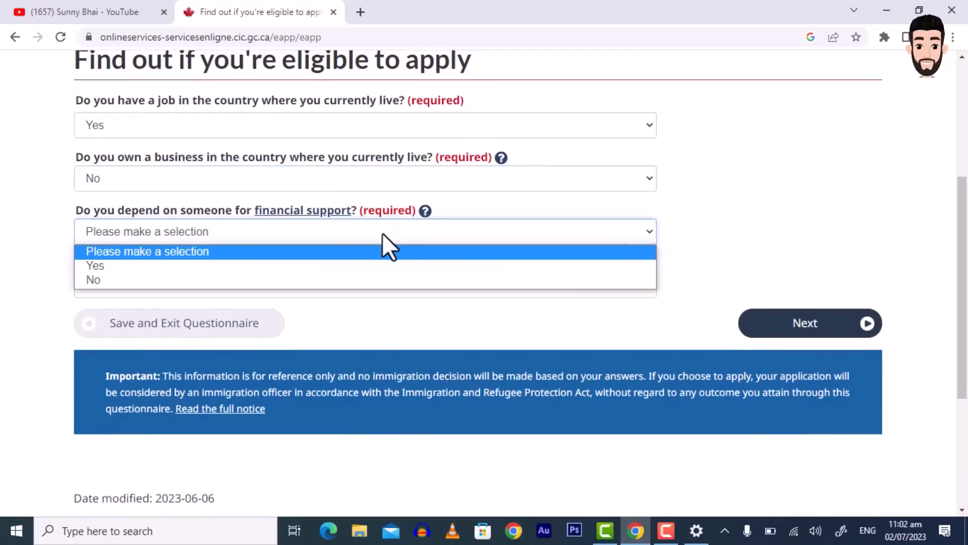
left_click(337, 281)
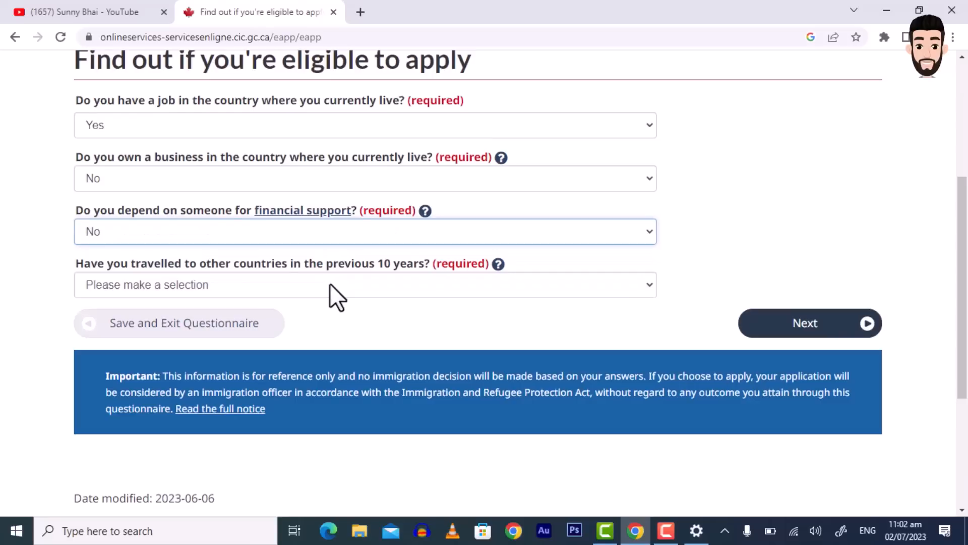
left_click(329, 284)
left_click(308, 320)
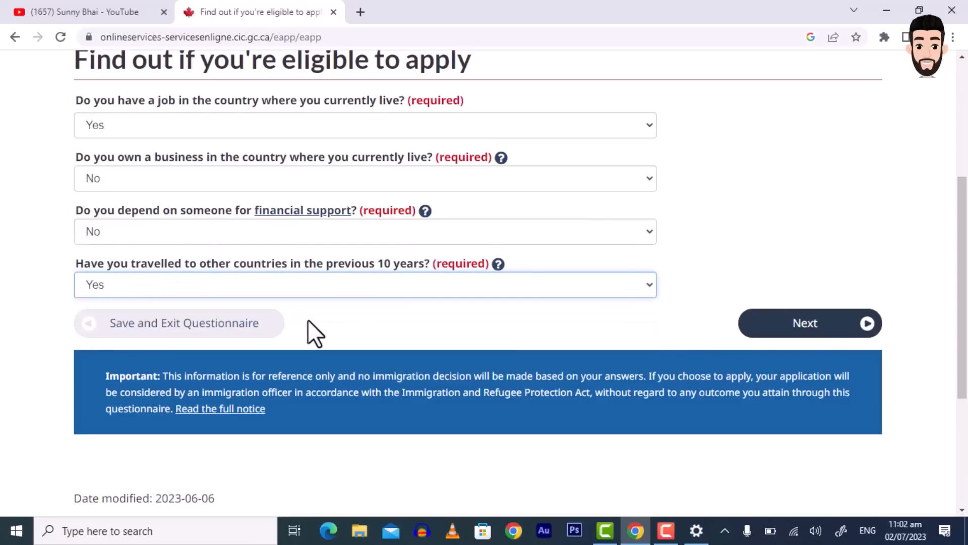
left_click(776, 320)
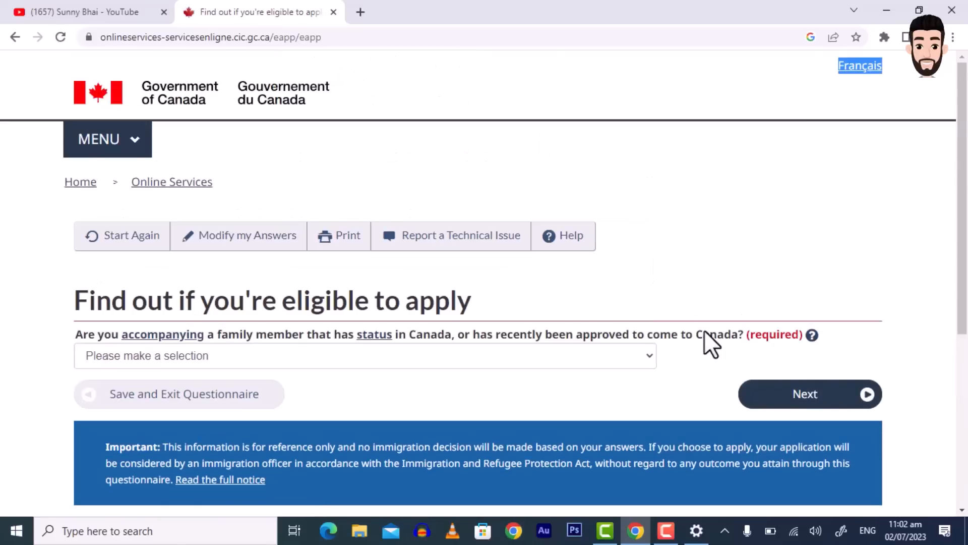
- Answer No to the accompanying family member and criminal offence questions
left_click(582, 366)
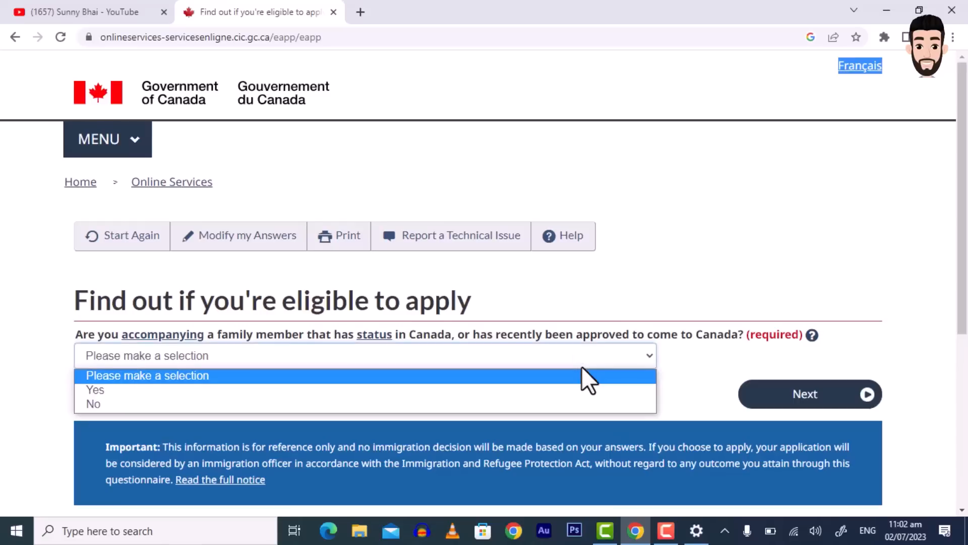
left_click(425, 407)
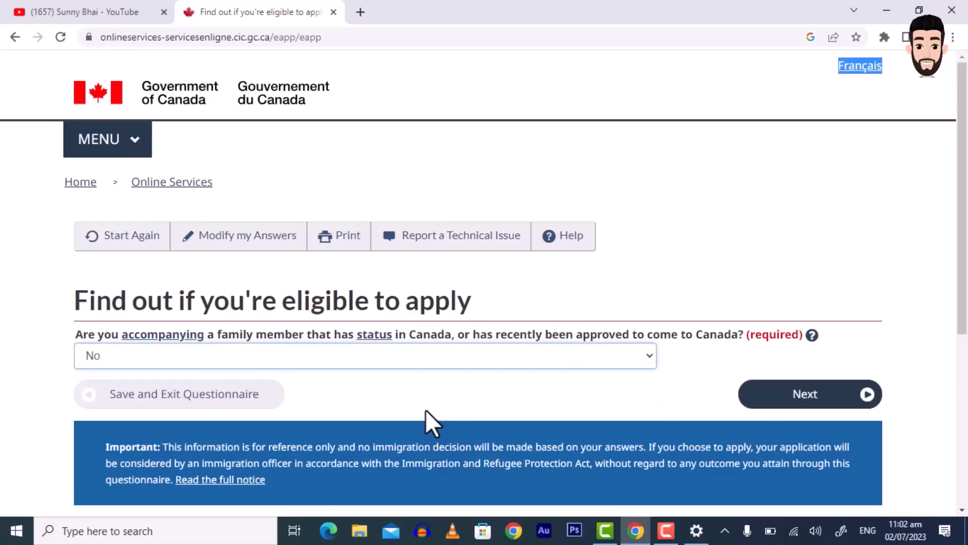
left_click(791, 400)
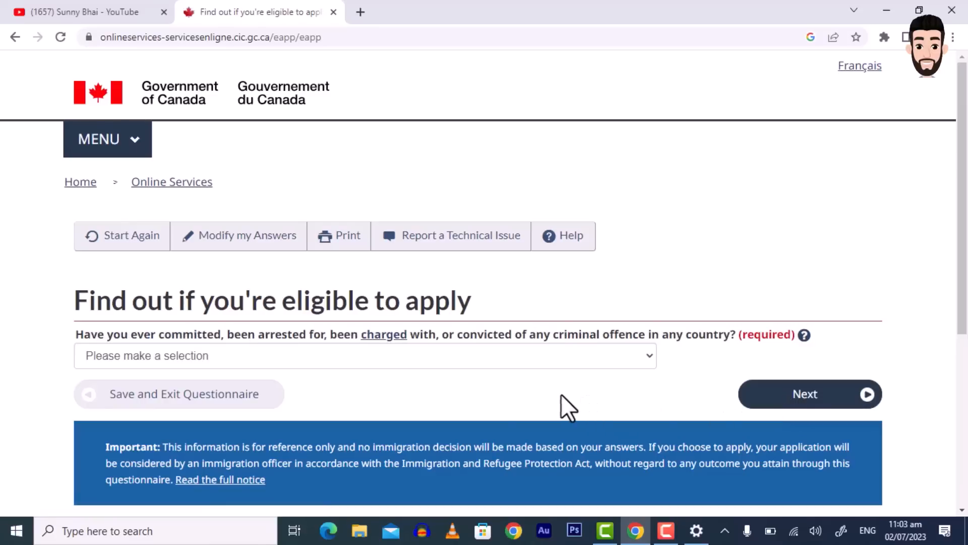
left_click(434, 360)
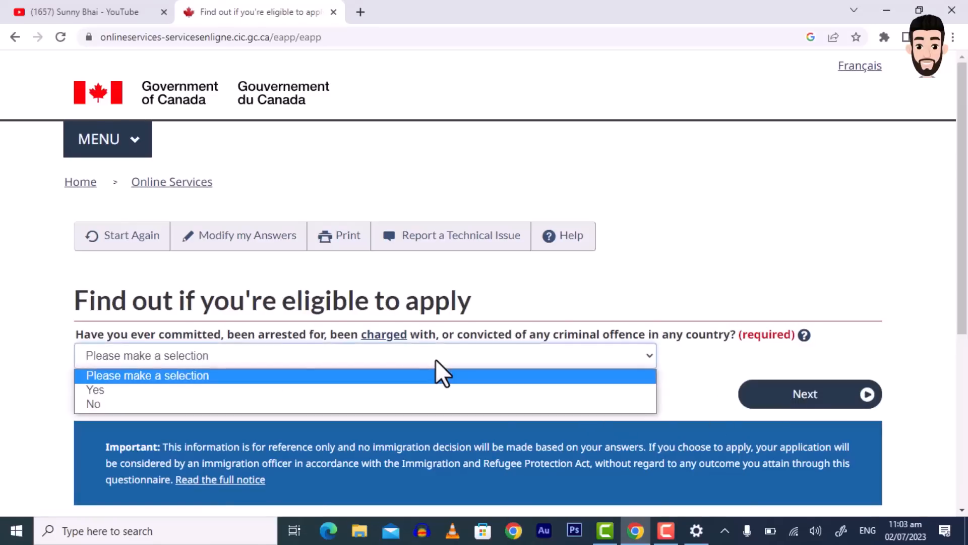
left_click(340, 403)
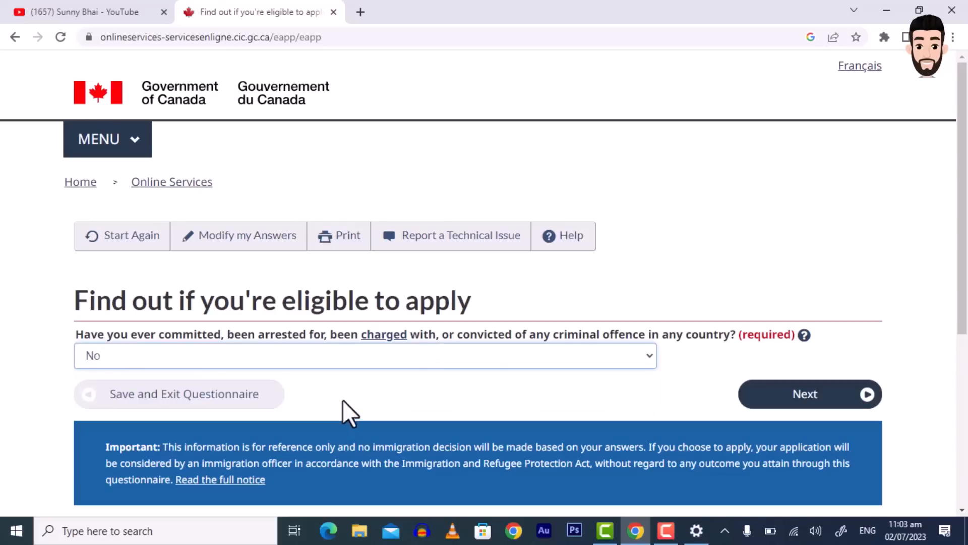
left_click(799, 403)
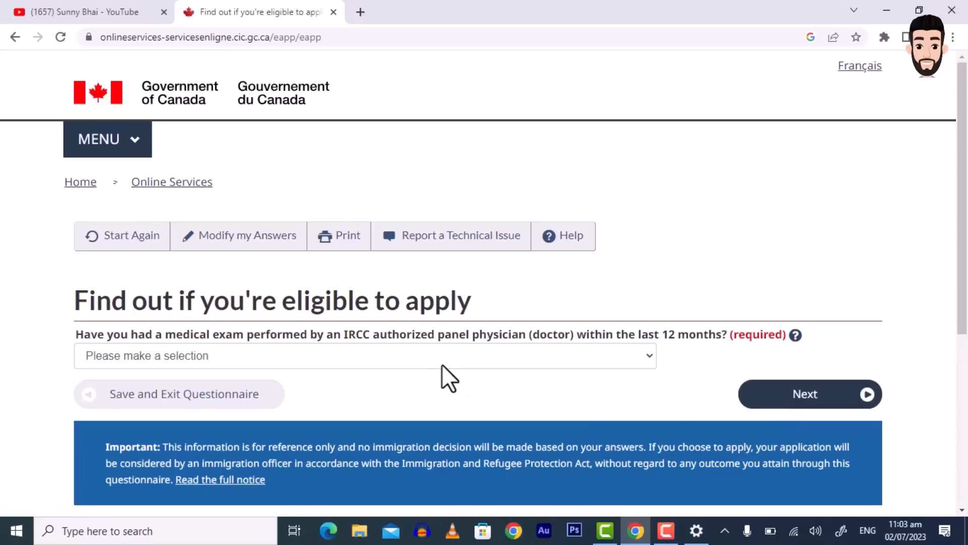
- Answer No to having had a recent medical exam
double_click(201, 336)
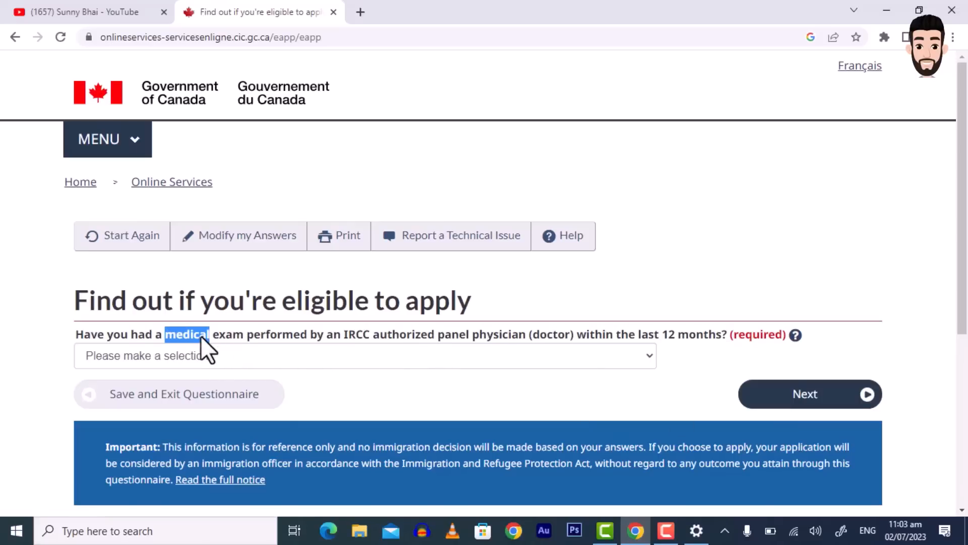
left_click(352, 332)
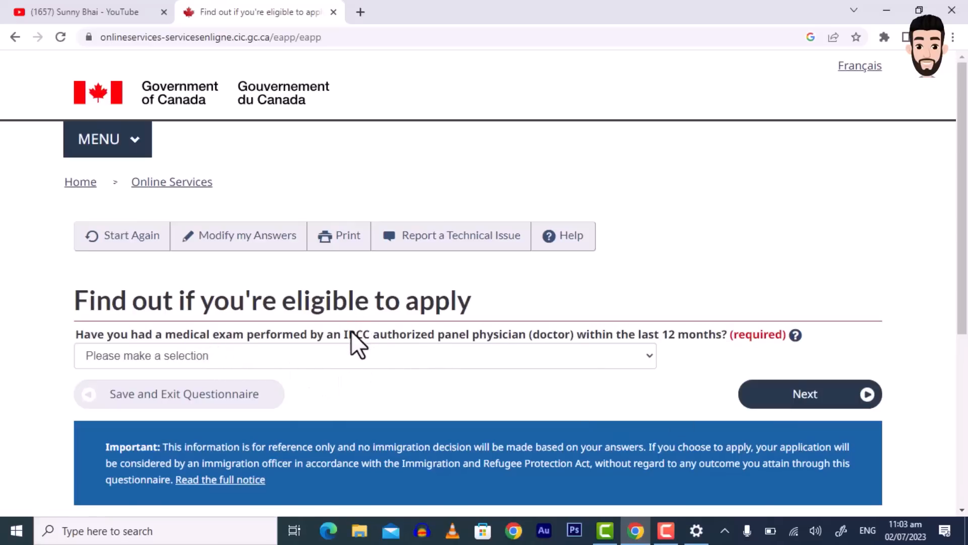
left_click(496, 364)
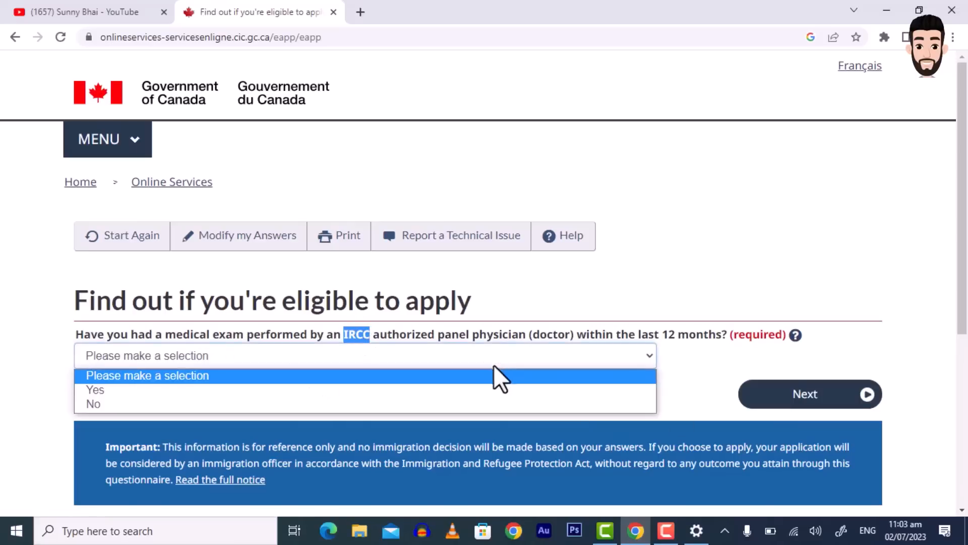
left_click(334, 411)
left_click(791, 395)
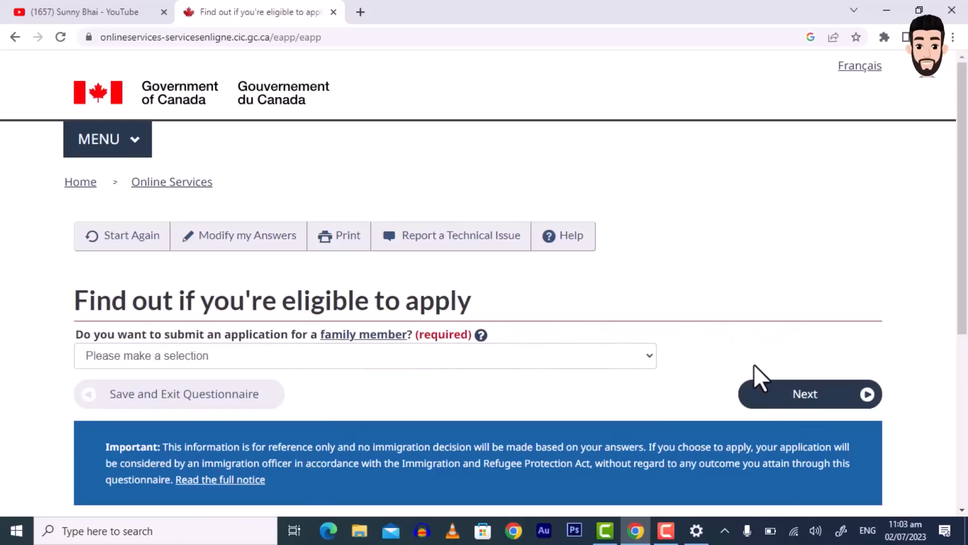
- Answer No to applying for a family member and to giving someone access
left_click(434, 357)
left_click(319, 404)
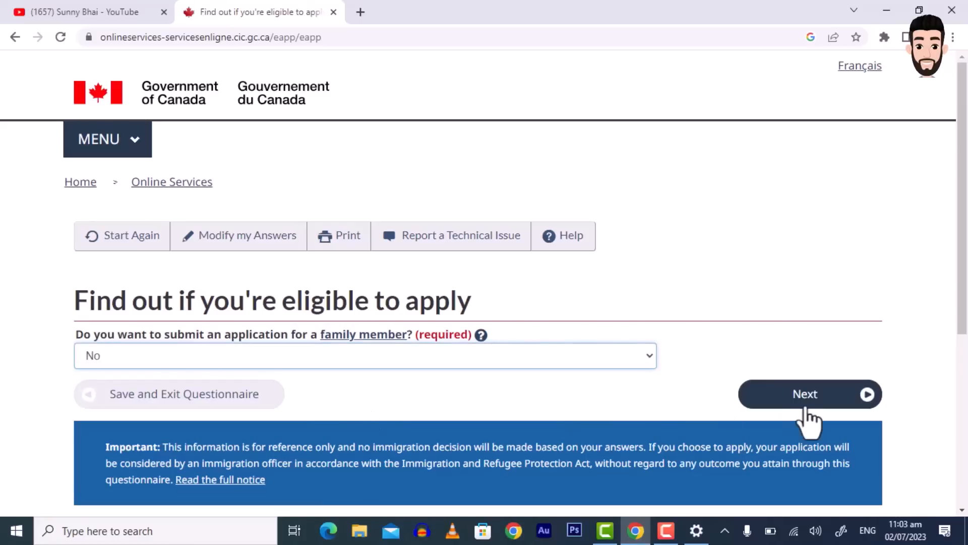
left_click(820, 416)
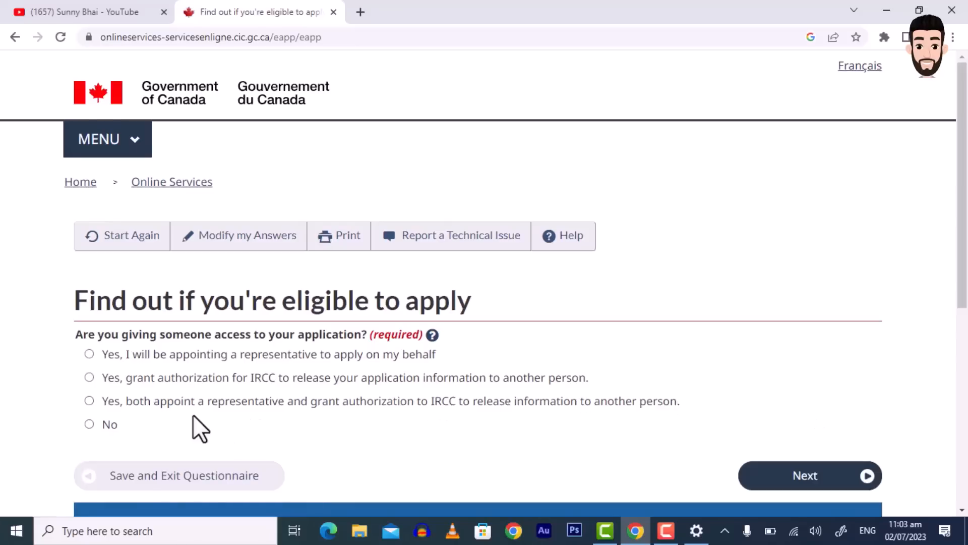
left_click(89, 353)
left_click(90, 425)
left_click(817, 482)
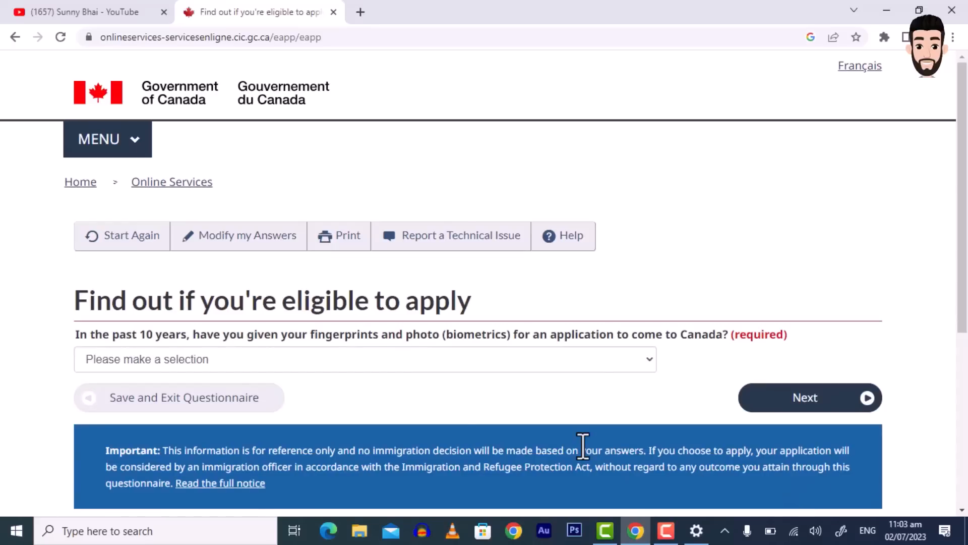
- Answer No to previous biometrics and confirm the application fees will be paid
left_click(587, 355)
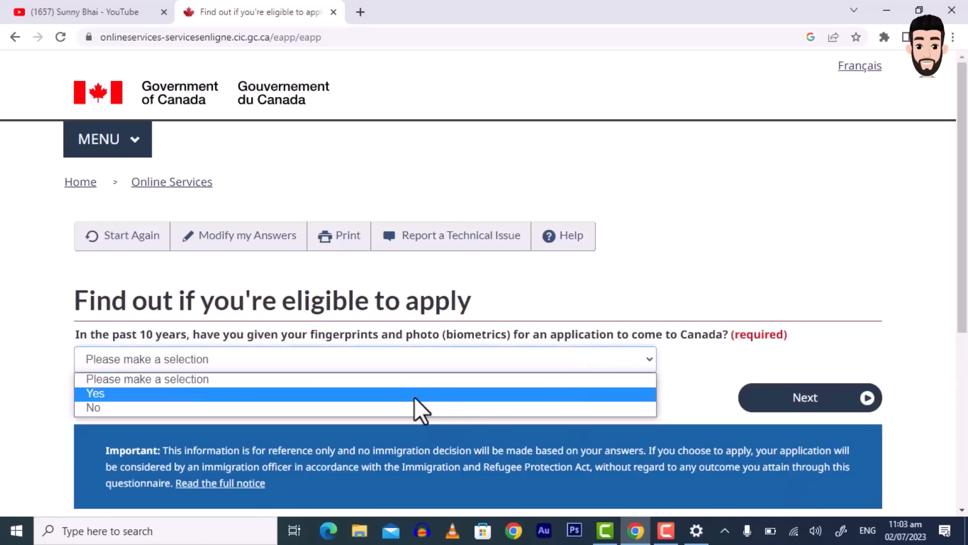
left_click(415, 410)
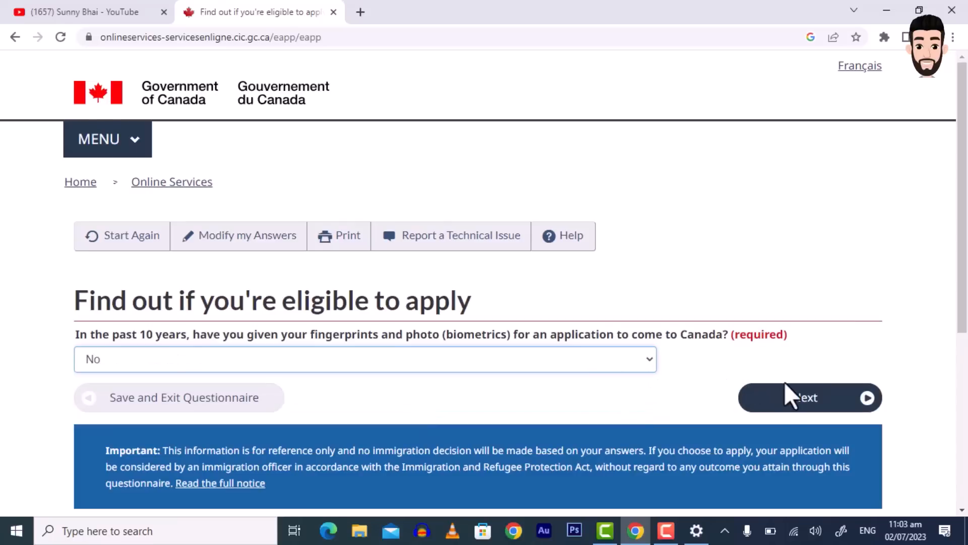
left_click(786, 401)
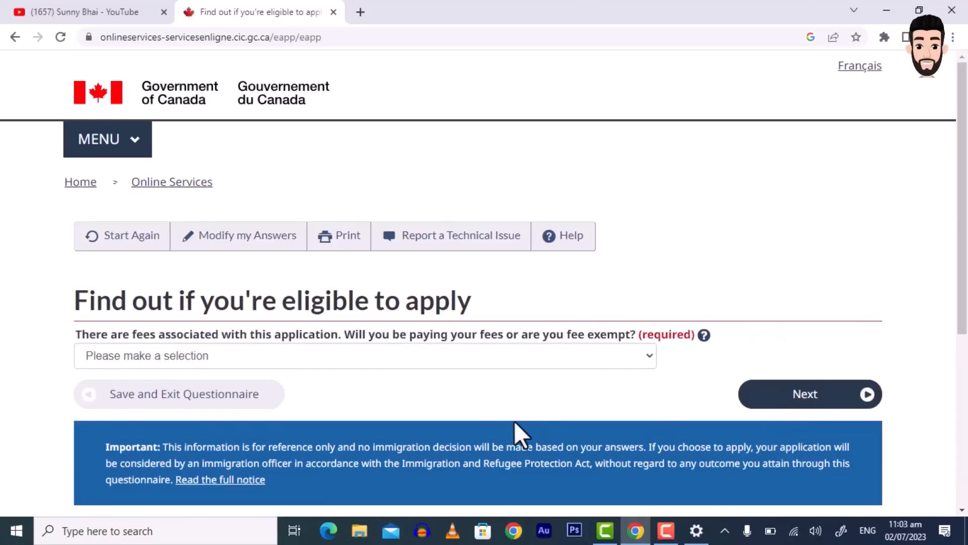
left_click(387, 361)
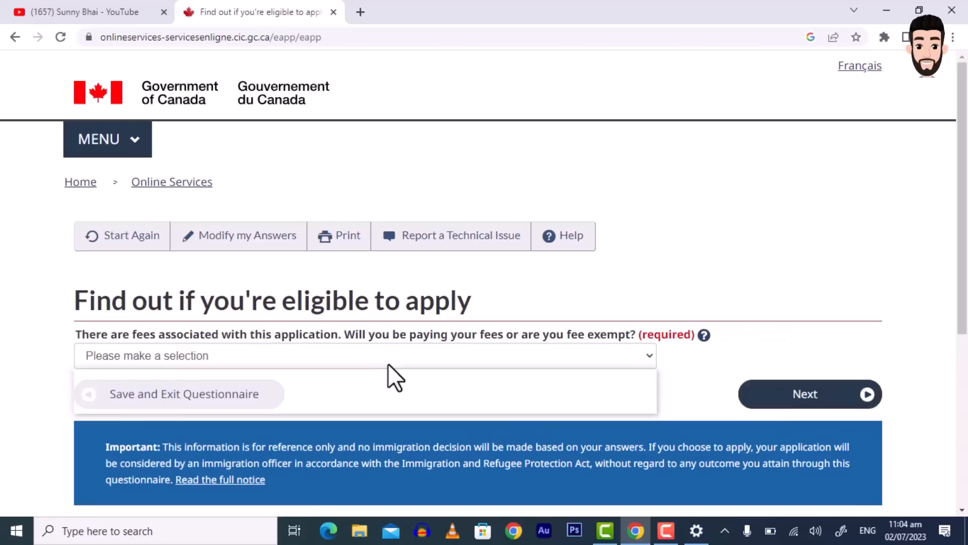
left_click(291, 393)
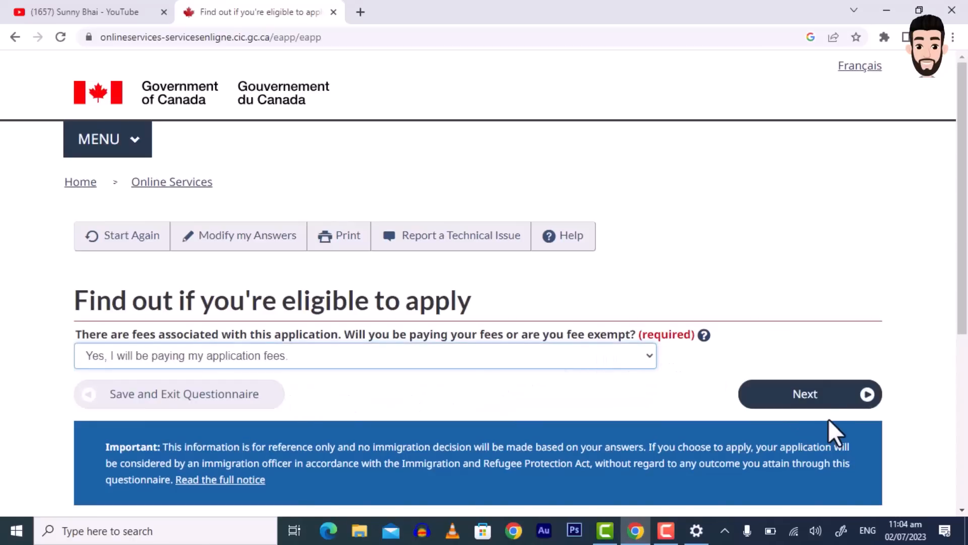
left_click(829, 403)
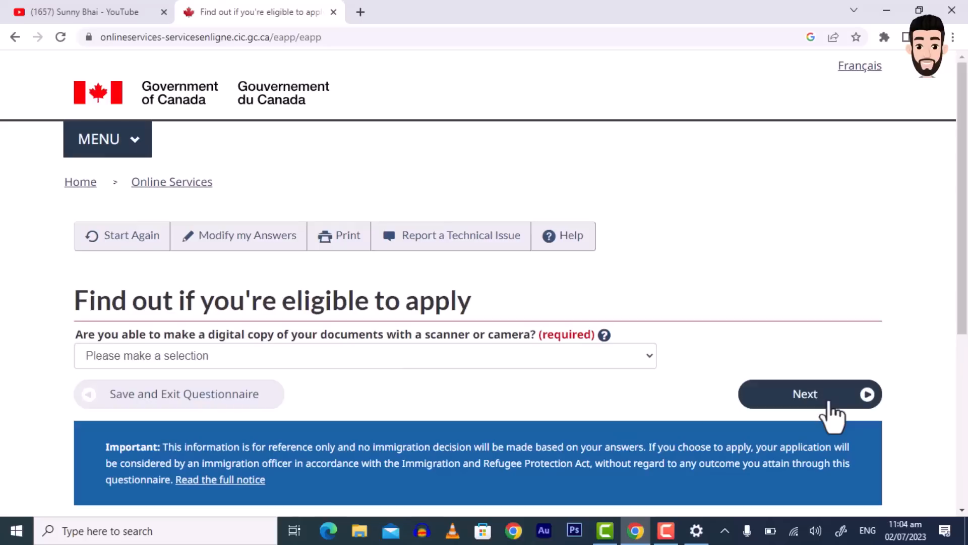
- Answer Yes to making digital document copies and to paying fees online
left_click(417, 343)
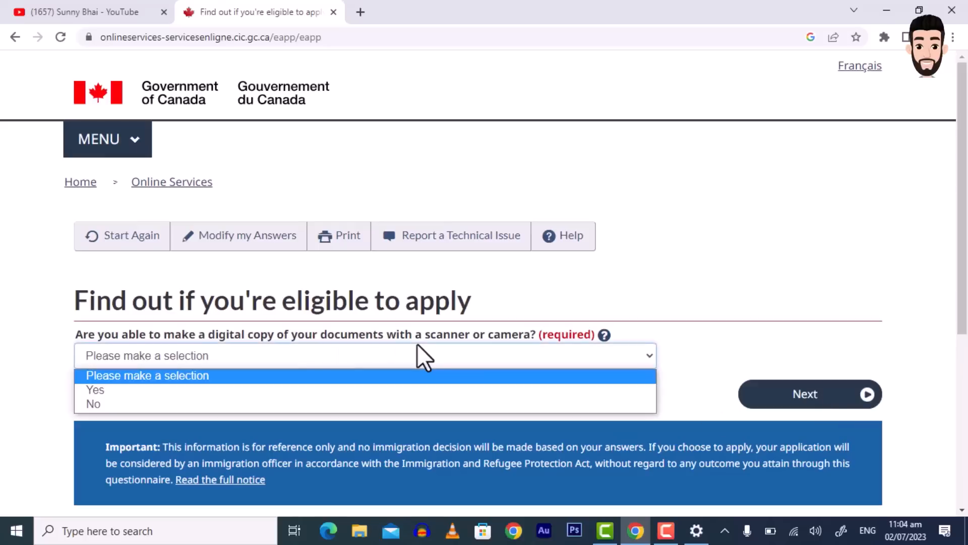
left_click(310, 393)
left_click(805, 404)
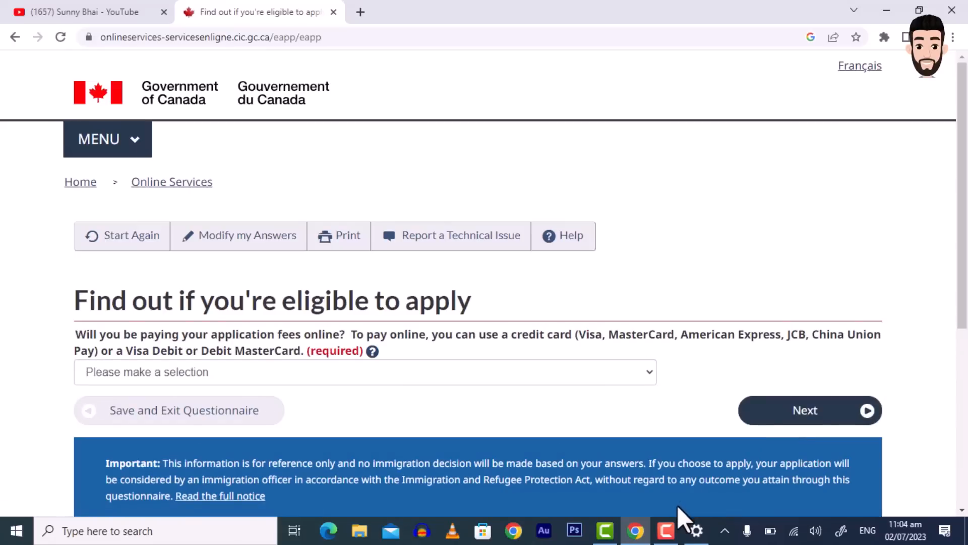
left_click(666, 529)
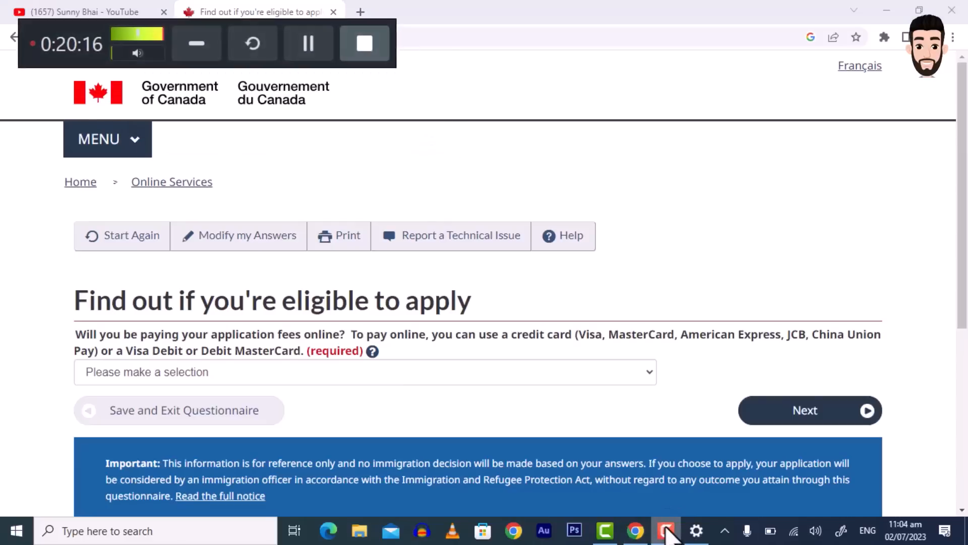
left_click(665, 529)
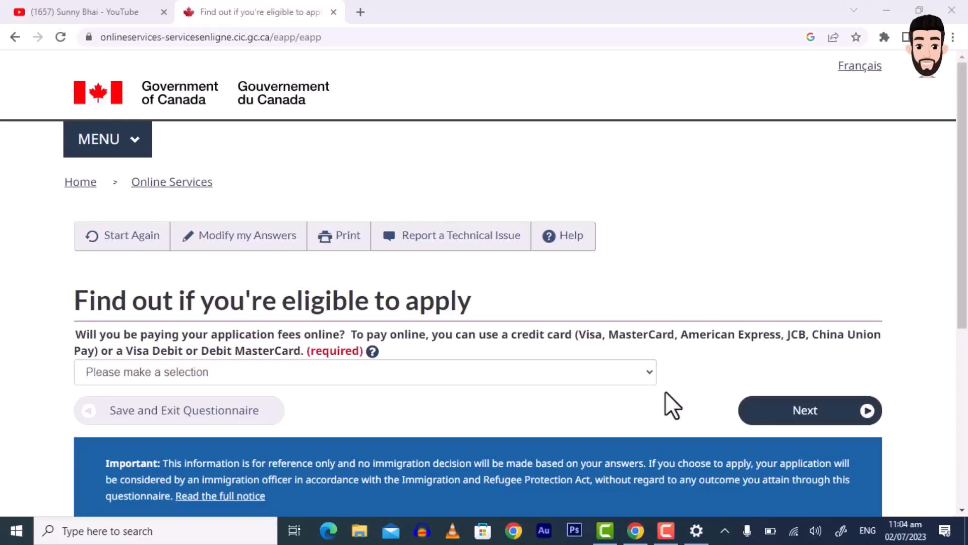
left_click(577, 385)
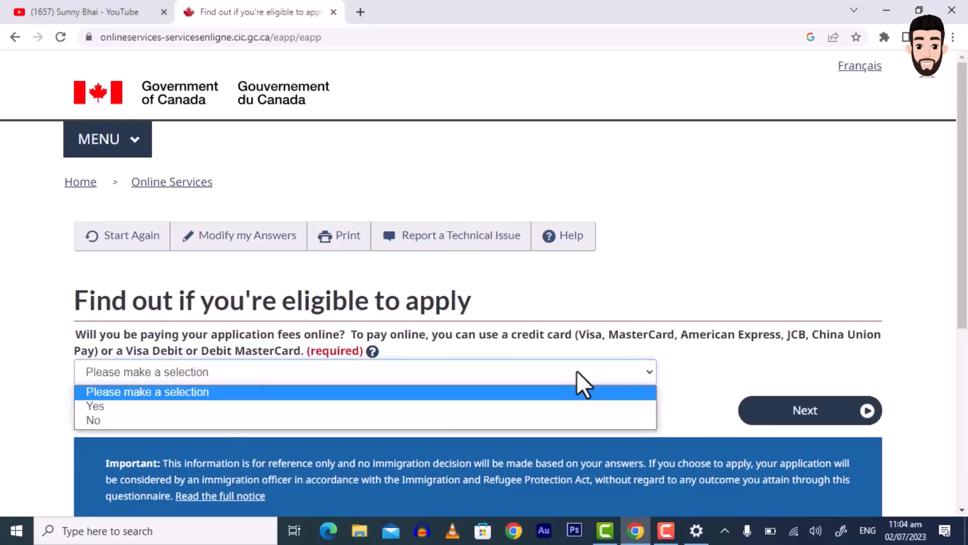
left_click(498, 406)
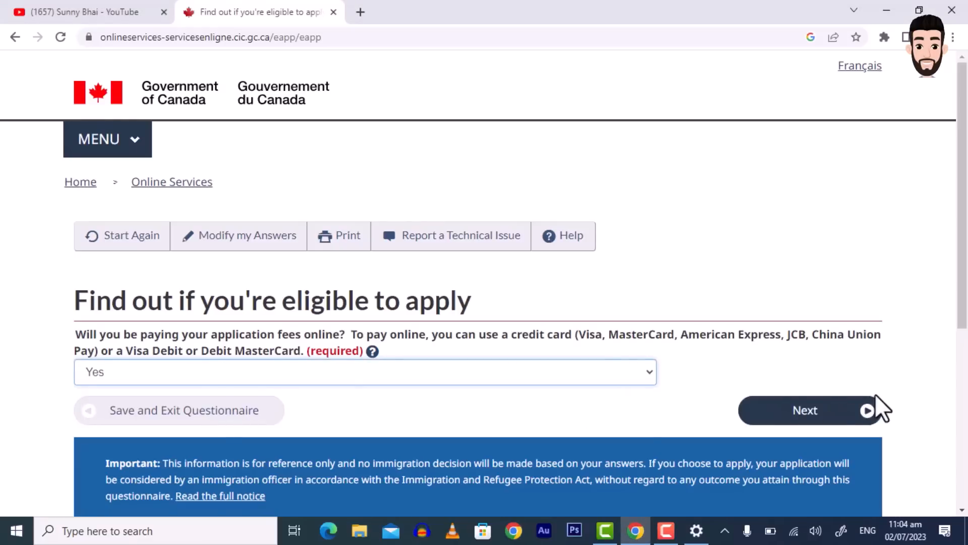
left_click(868, 411)
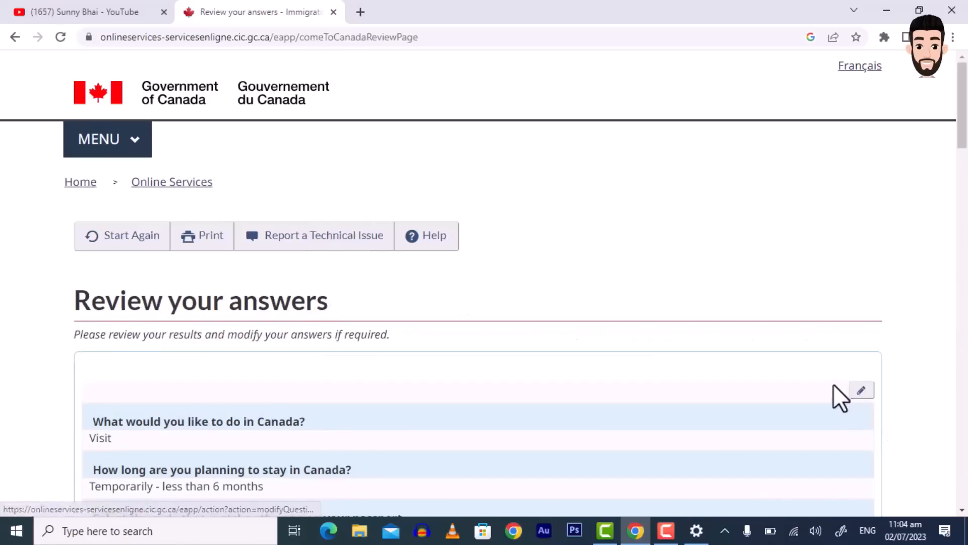
- Scroll through the Review your answers page
scroll(478, 302, "down", 15)
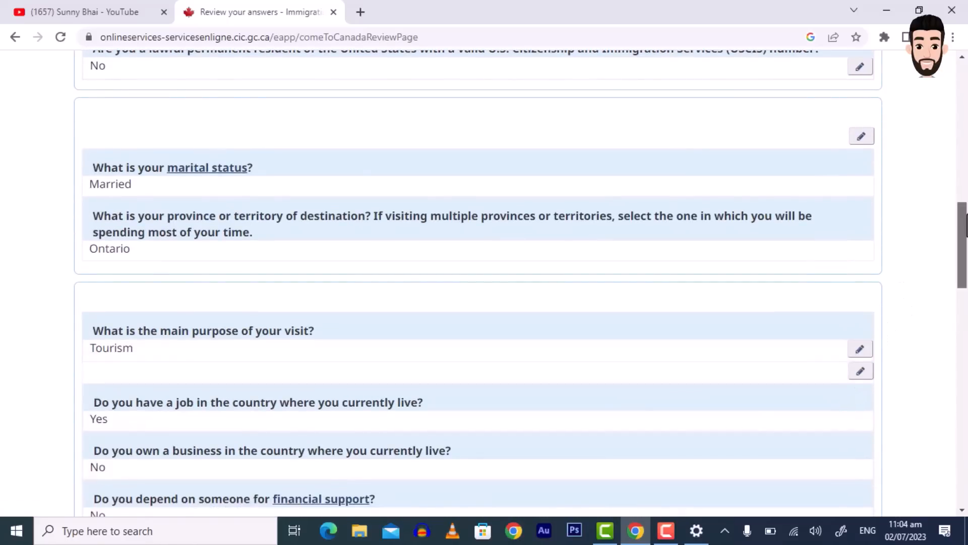
left_click_drag(966, 225, 966, 399)
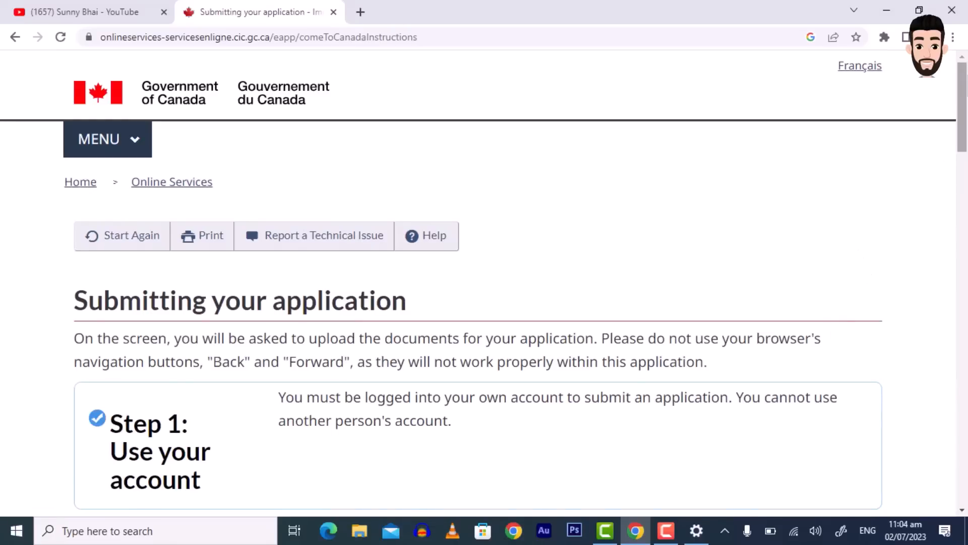
left_click_drag(967, 86, 965, 275)
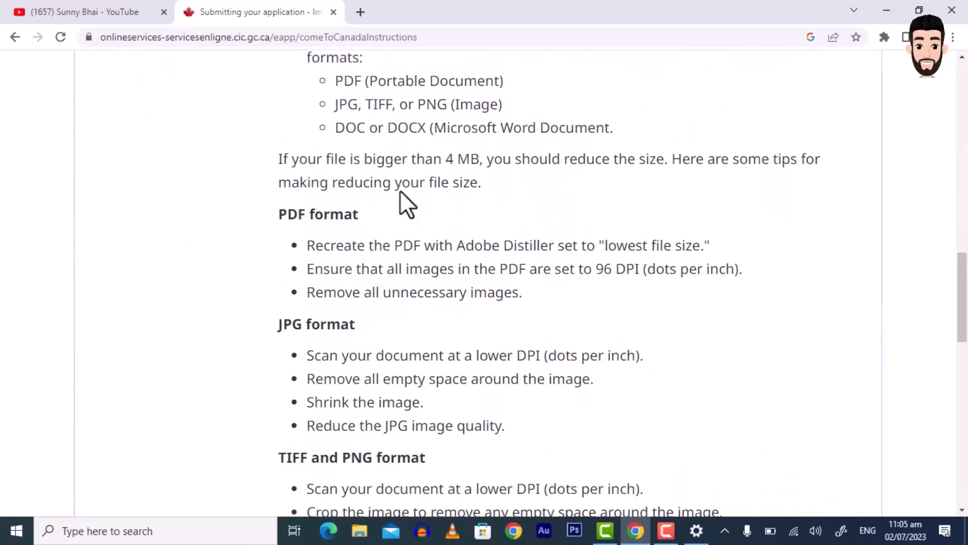
- Read the submission tips on PDF, image and Word files and Step 4 fees, then continue
double_click(297, 213)
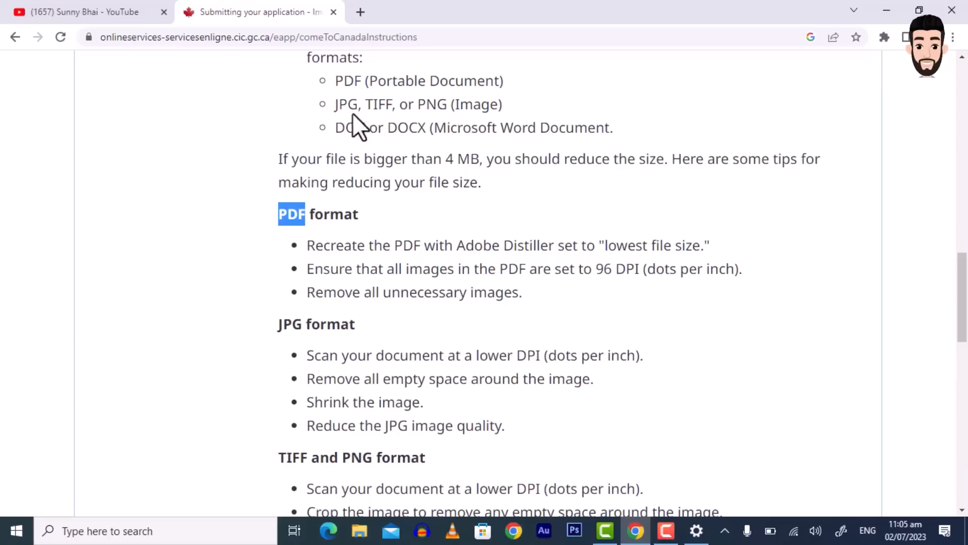
left_click_drag(340, 93, 409, 127)
left_click_drag(965, 281, 966, 411)
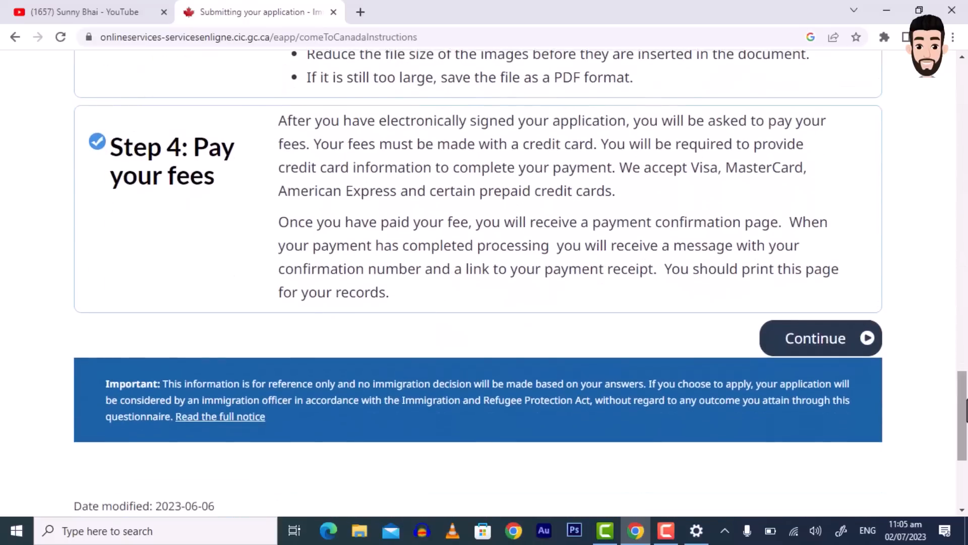
double_click(178, 186)
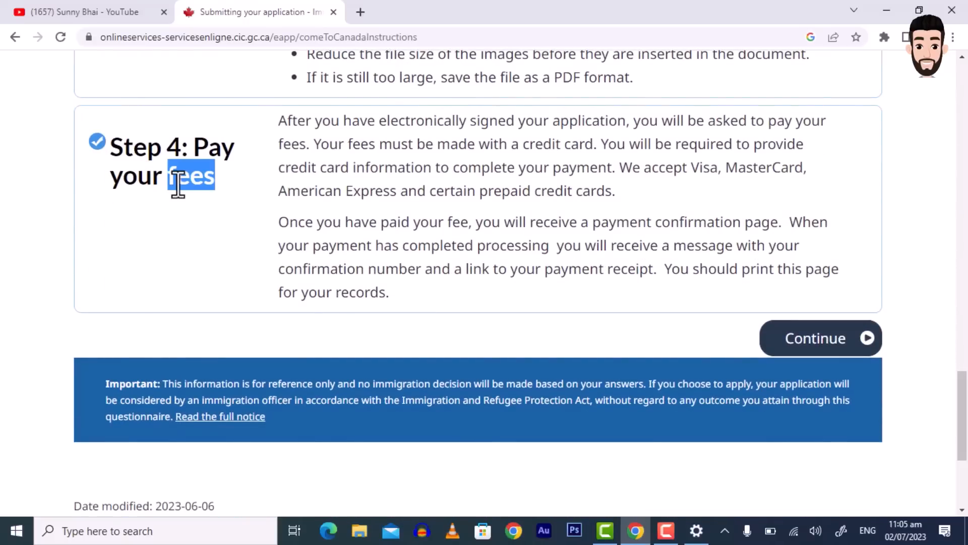
left_click(828, 352)
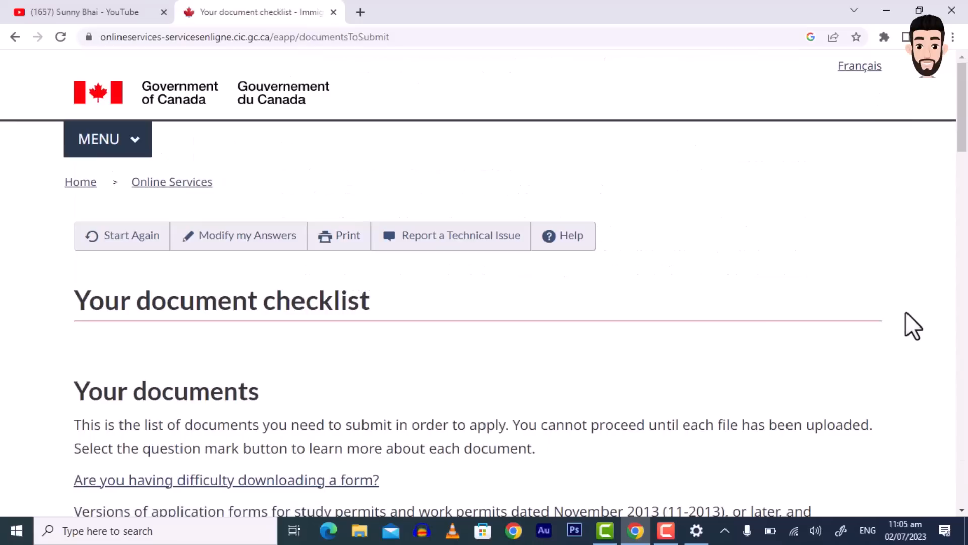
- Request the IMM5257 visitor visa application form through IDM's Start Download
left_click_drag(967, 147, 967, 270)
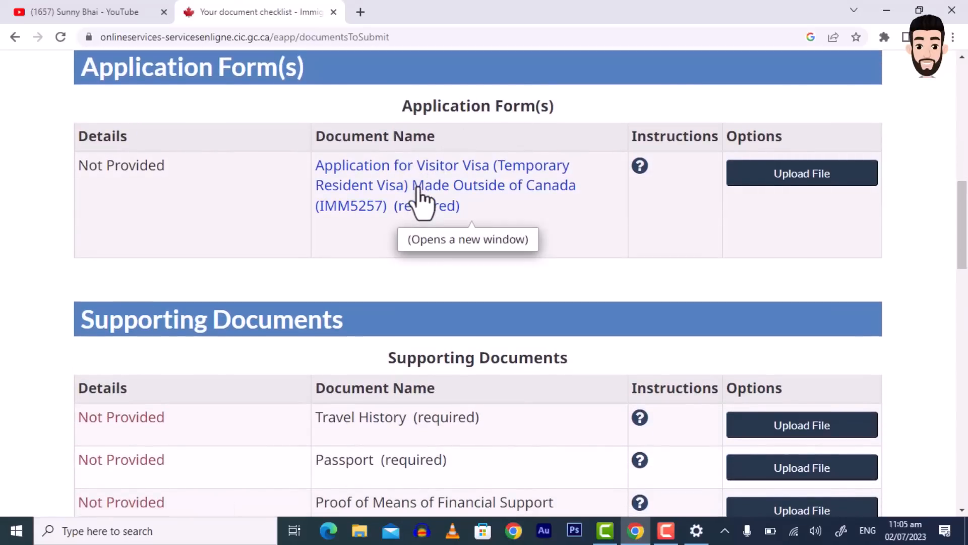
left_click(418, 187)
left_click(247, 11)
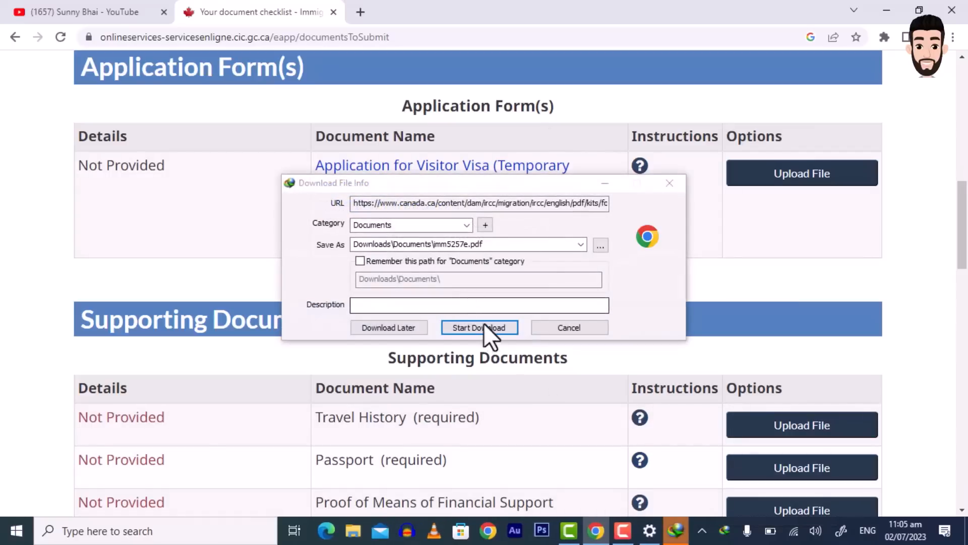
left_click(491, 328)
scroll(525, 252, "down", 4)
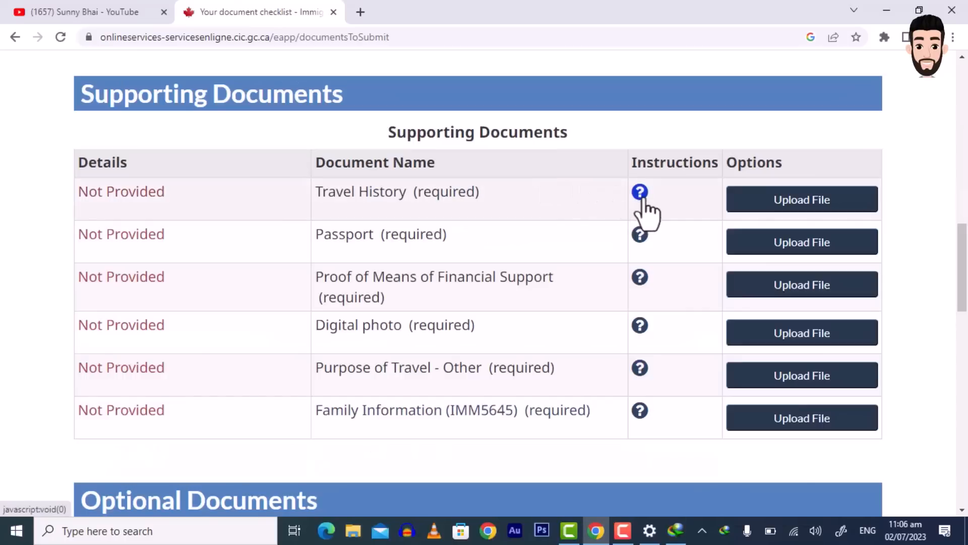
- Read the Travel History requirements, noting expired or valid visas and boarding passes
left_click(641, 194)
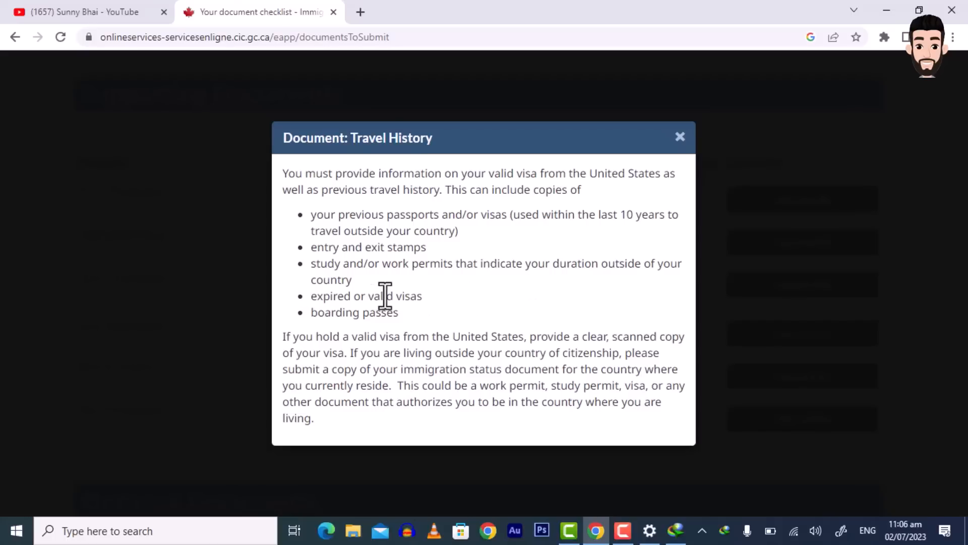
left_click_drag(385, 295, 432, 295)
left_click_drag(358, 313, 407, 312)
left_click(680, 139)
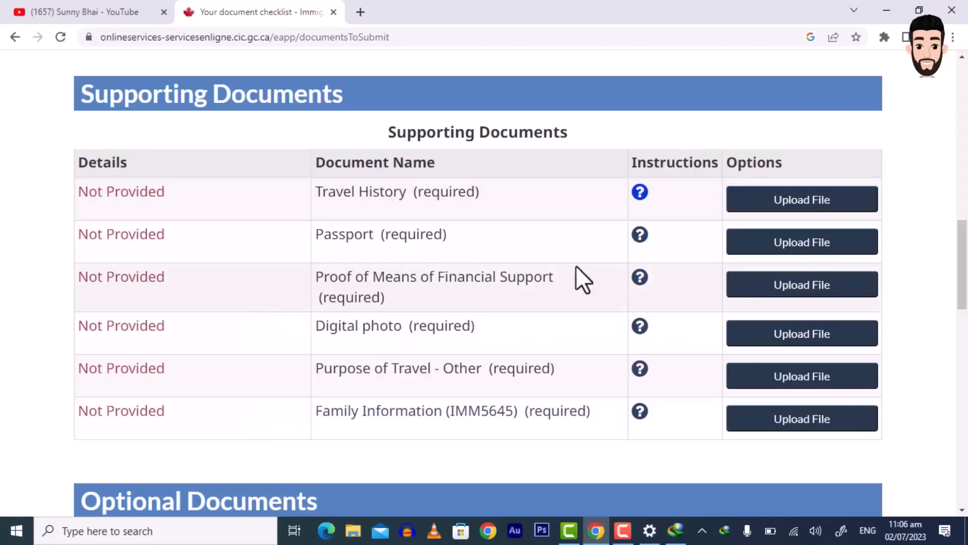
- Read the Financial Support requirements: bank statements, pay stubs, employment letter, proof of assets
left_click(640, 277)
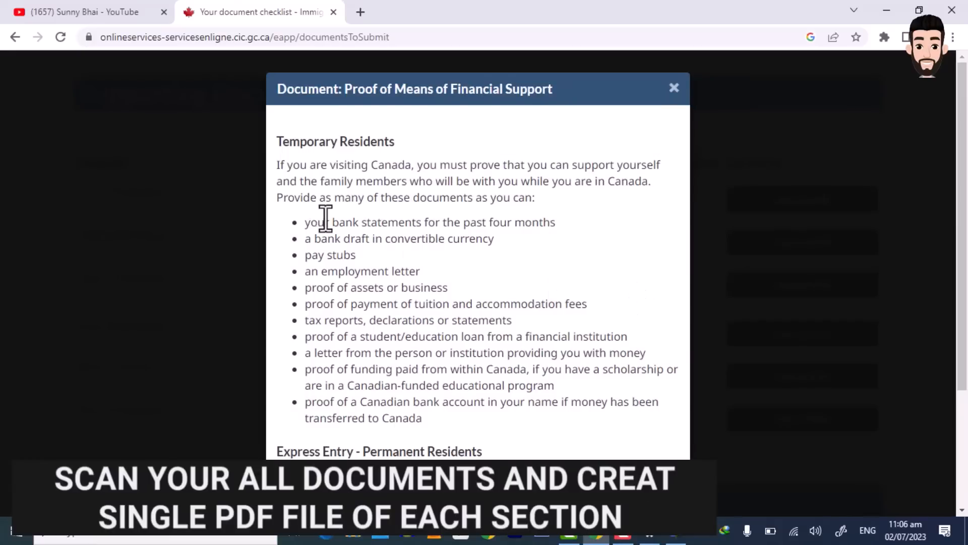
left_click_drag(327, 220, 428, 223)
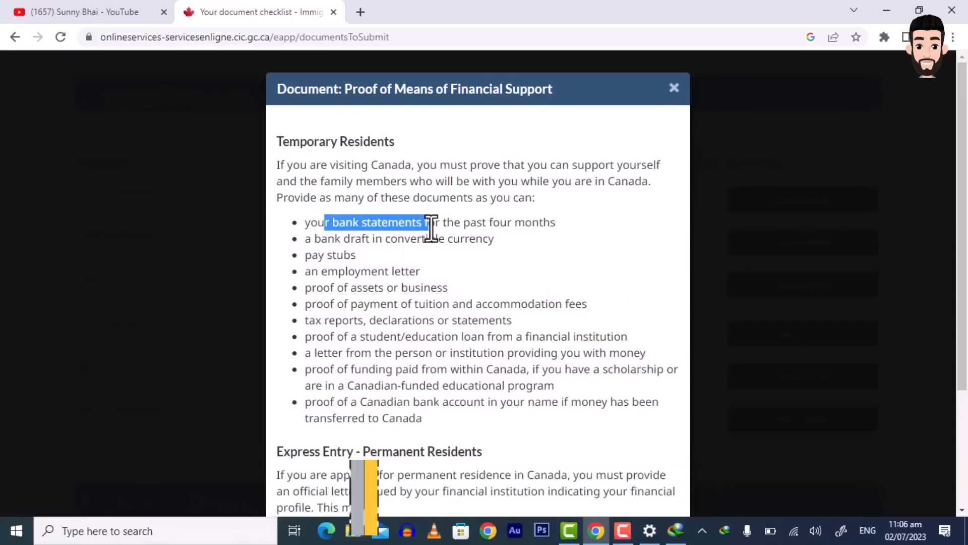
double_click(315, 254)
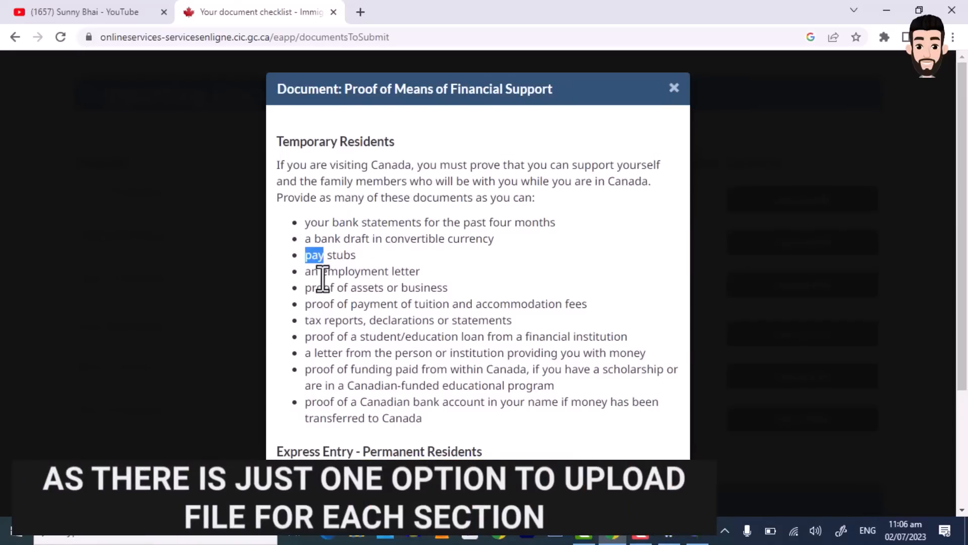
left_click_drag(322, 272, 420, 272)
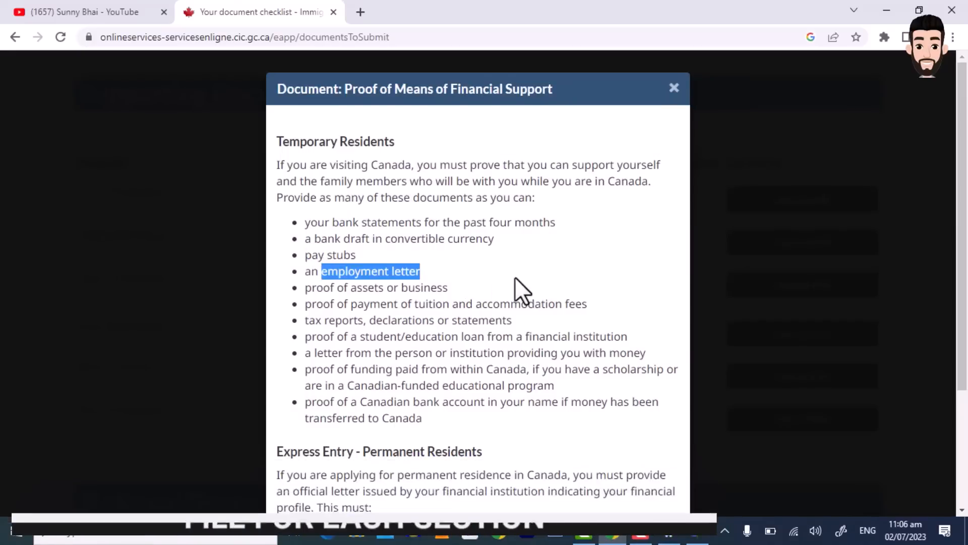
double_click(370, 289)
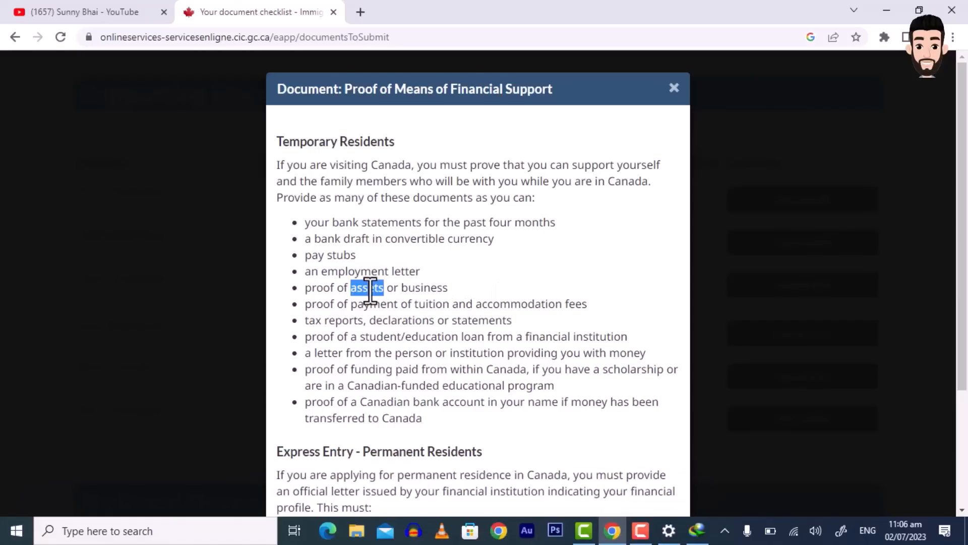
left_click(674, 89)
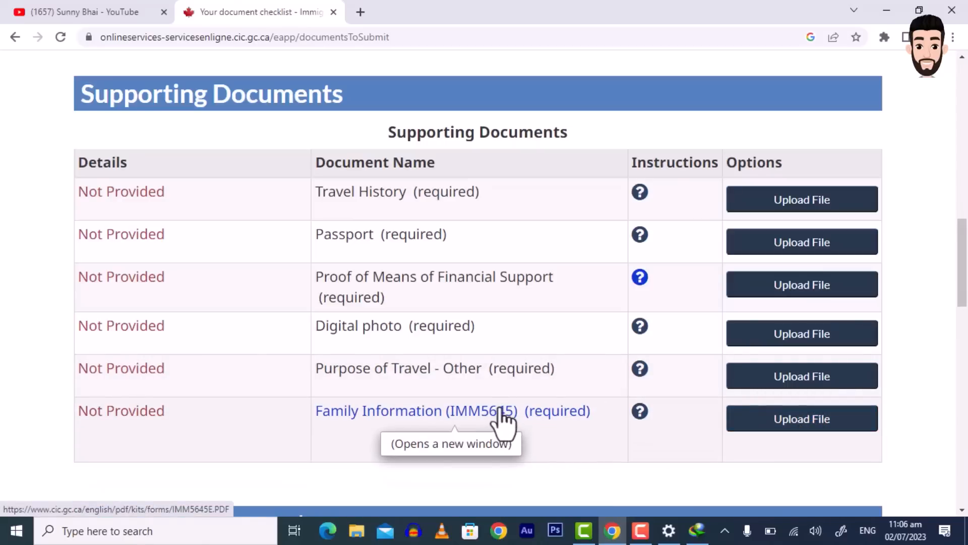
- Start downloading imm5257e.pdf and hide the progress window
left_click(696, 530)
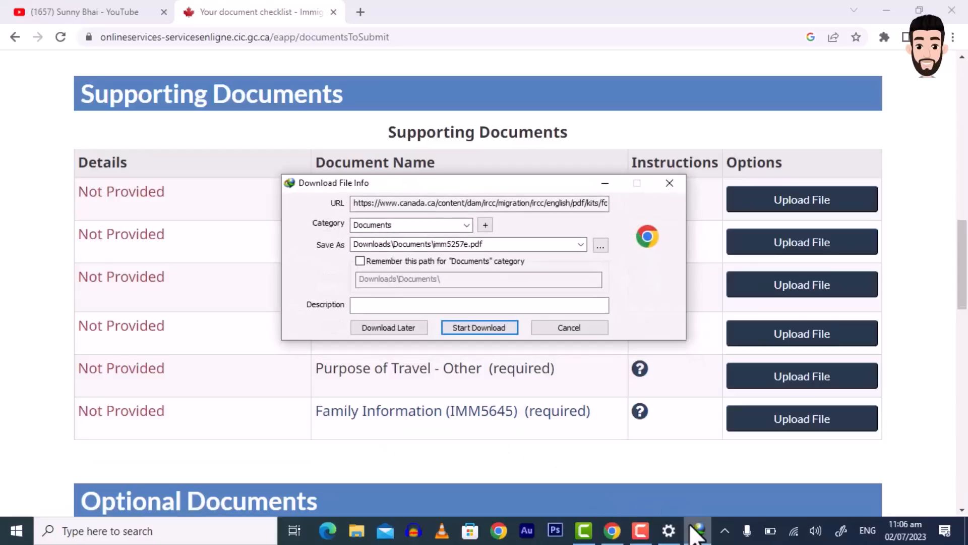
left_click(696, 531)
left_click(693, 527)
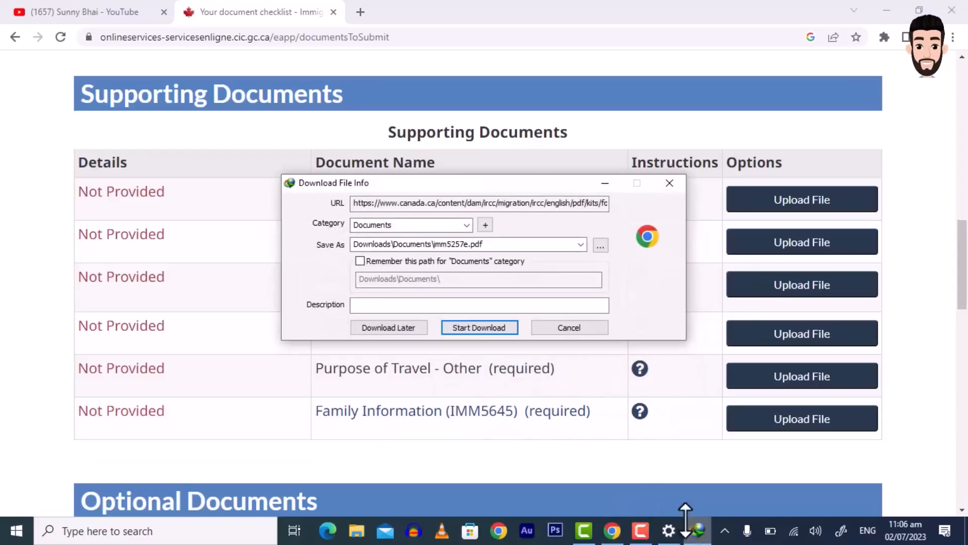
left_click(461, 323)
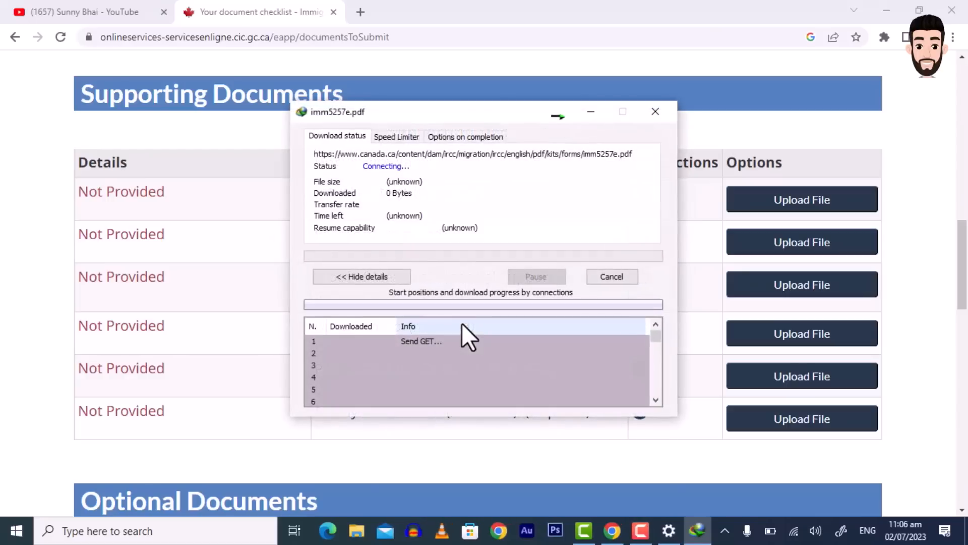
left_click(587, 112)
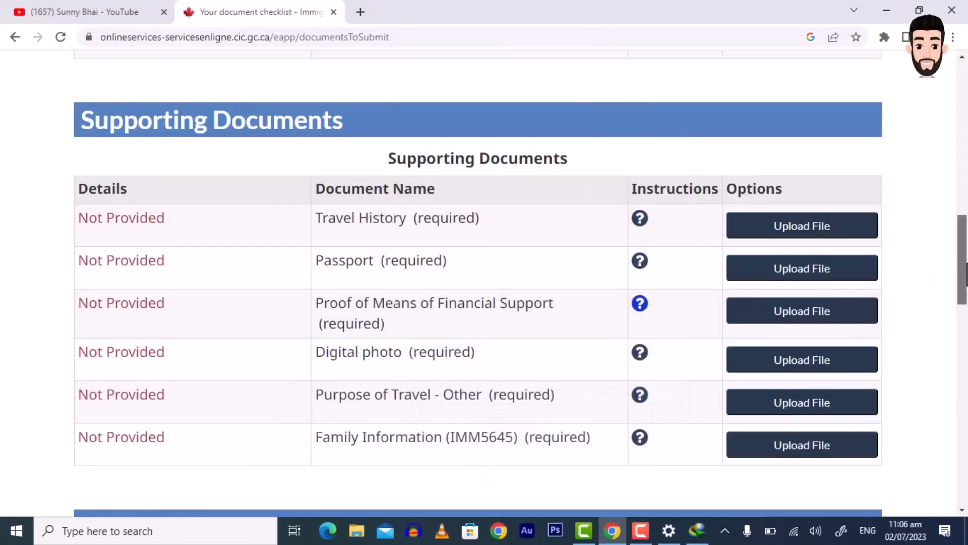
- Scroll down to the Fees table showing $100 plus $85 biometrics, $185 total
scroll(510, 217, "up", 5)
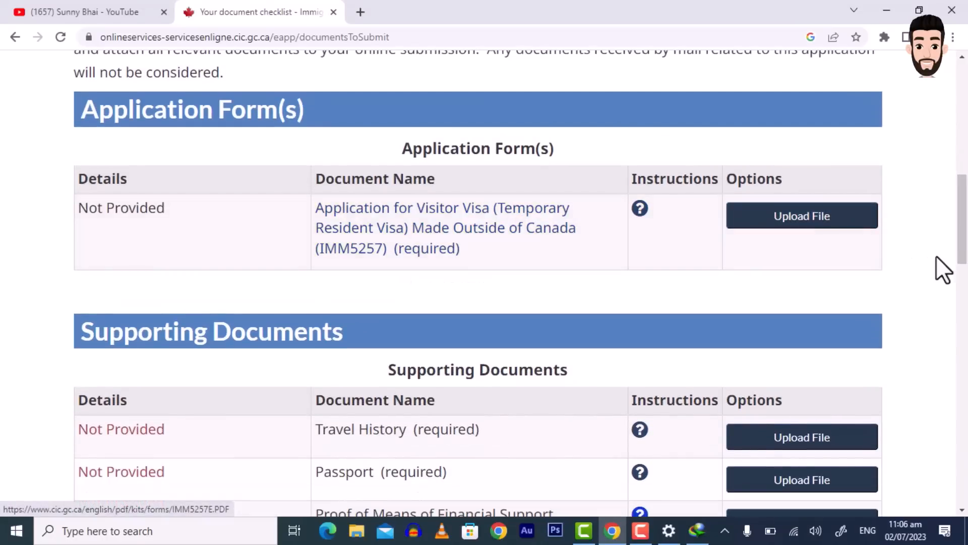
left_click_drag(962, 242, 964, 361)
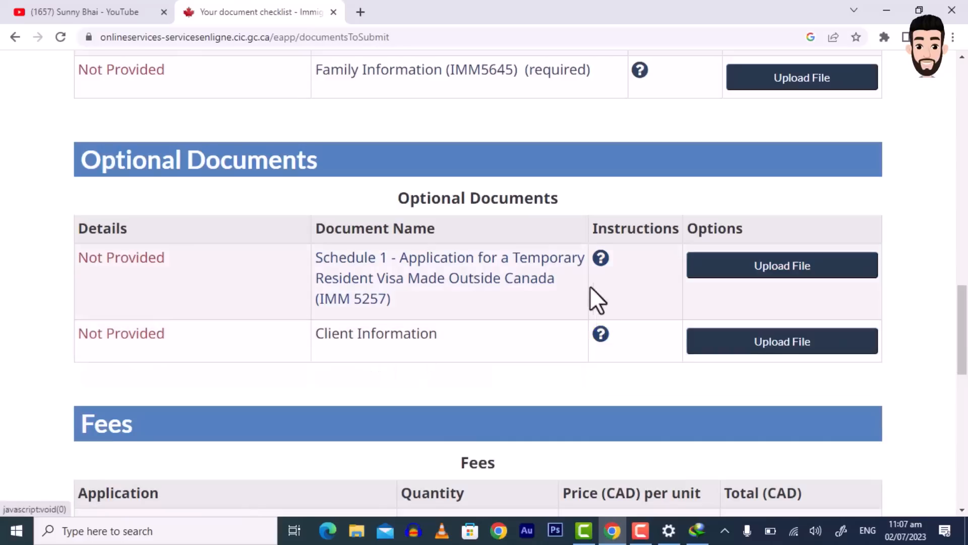
left_click_drag(962, 330, 964, 383)
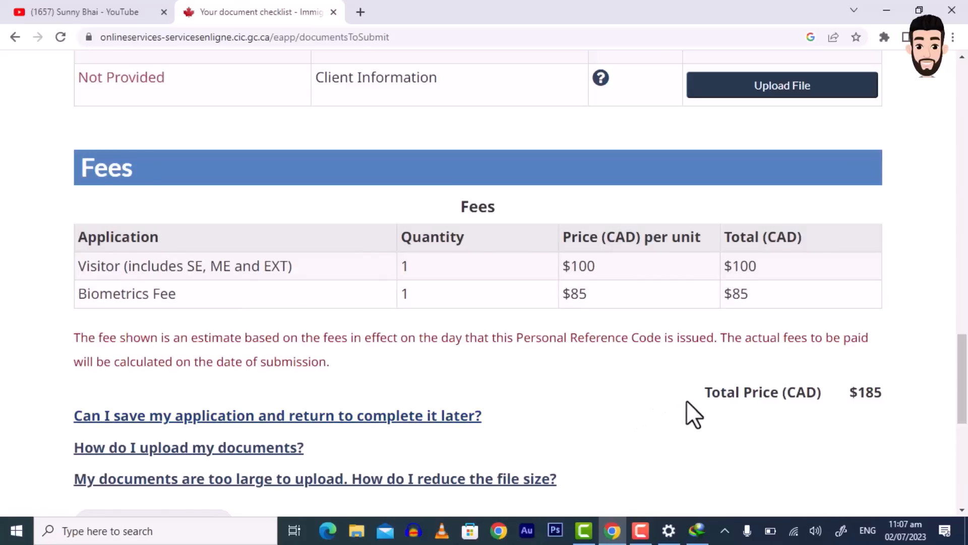
left_click_drag(964, 380, 966, 406)
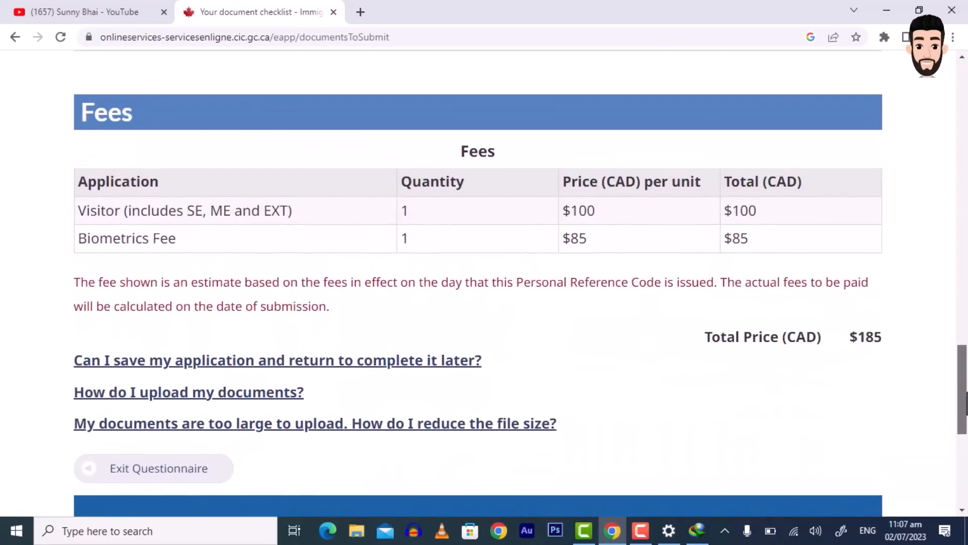